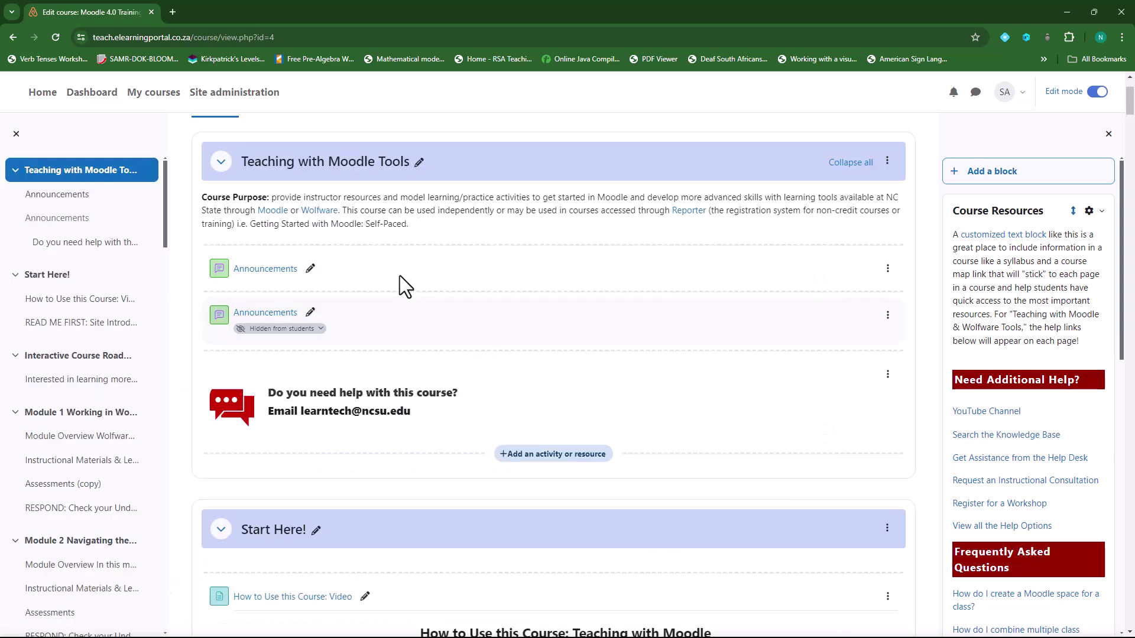
Step: Move the visible Announcements forum below the hidden one, and check the hidden forum's move destinations under Stealth Activities in Moodle
drag(455, 268, 280, 352)
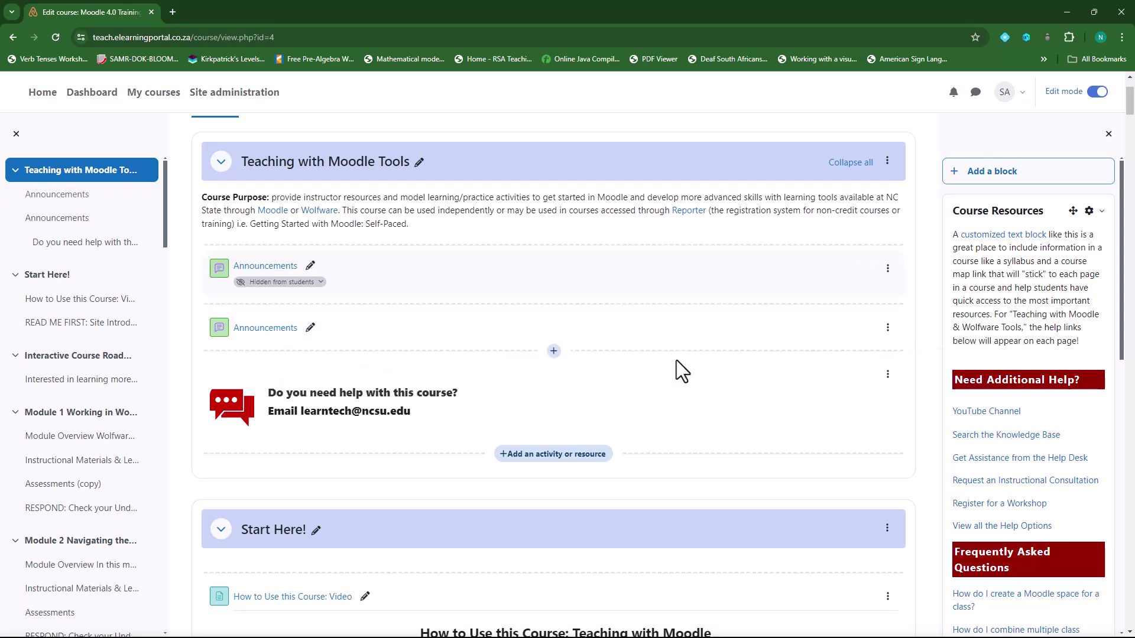
click(887, 269)
click(849, 313)
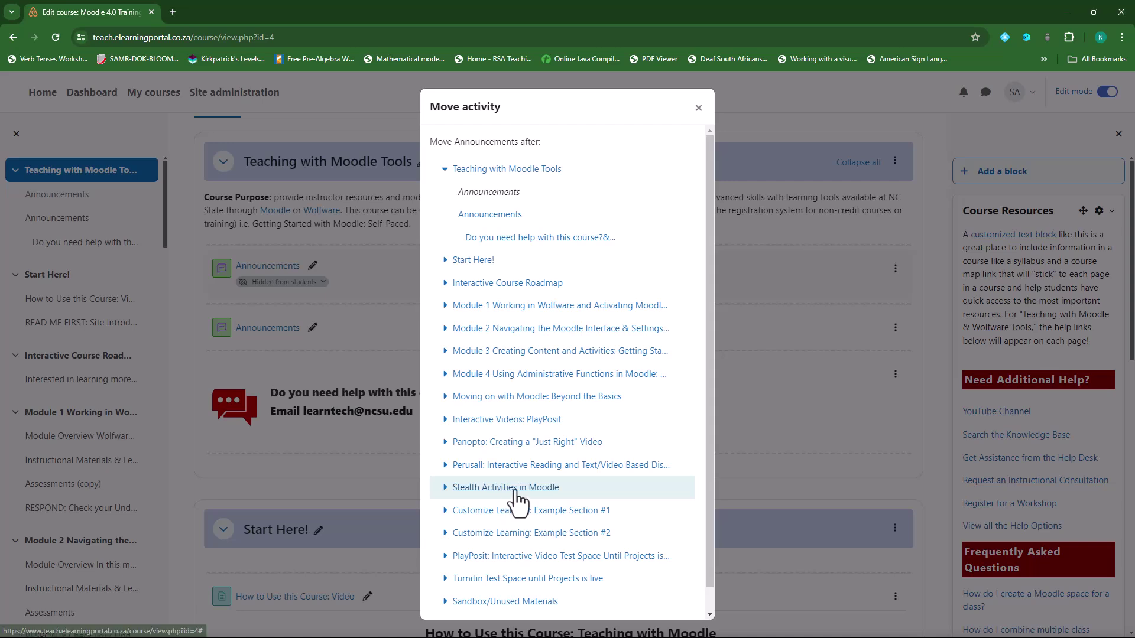
click(446, 488)
scroll(568, 484, down, 1)
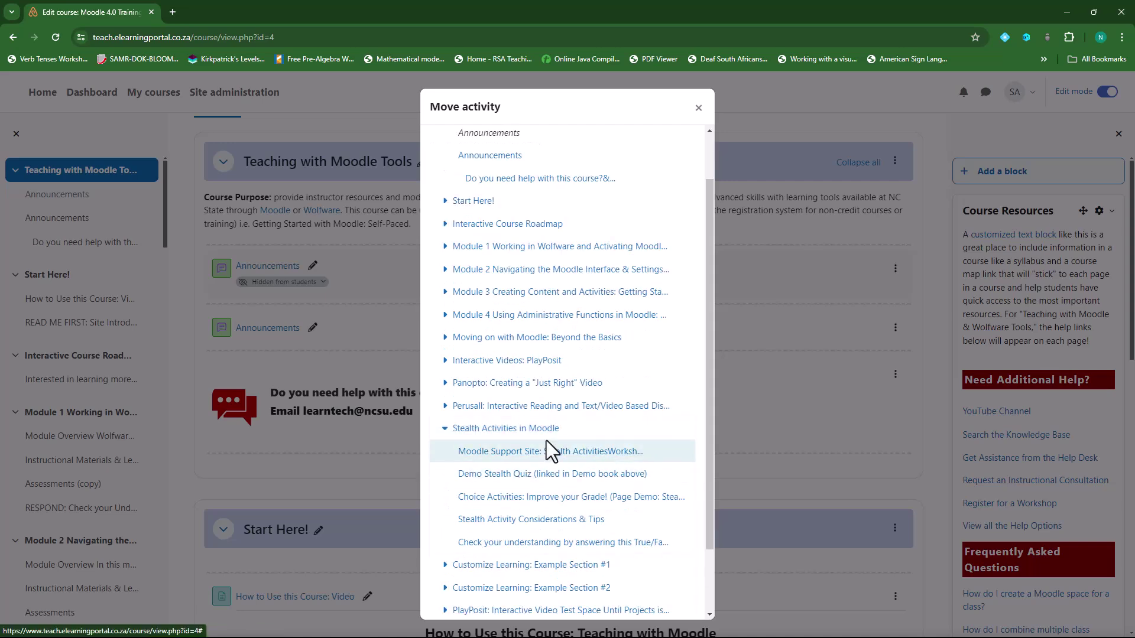
click(446, 429)
click(698, 108)
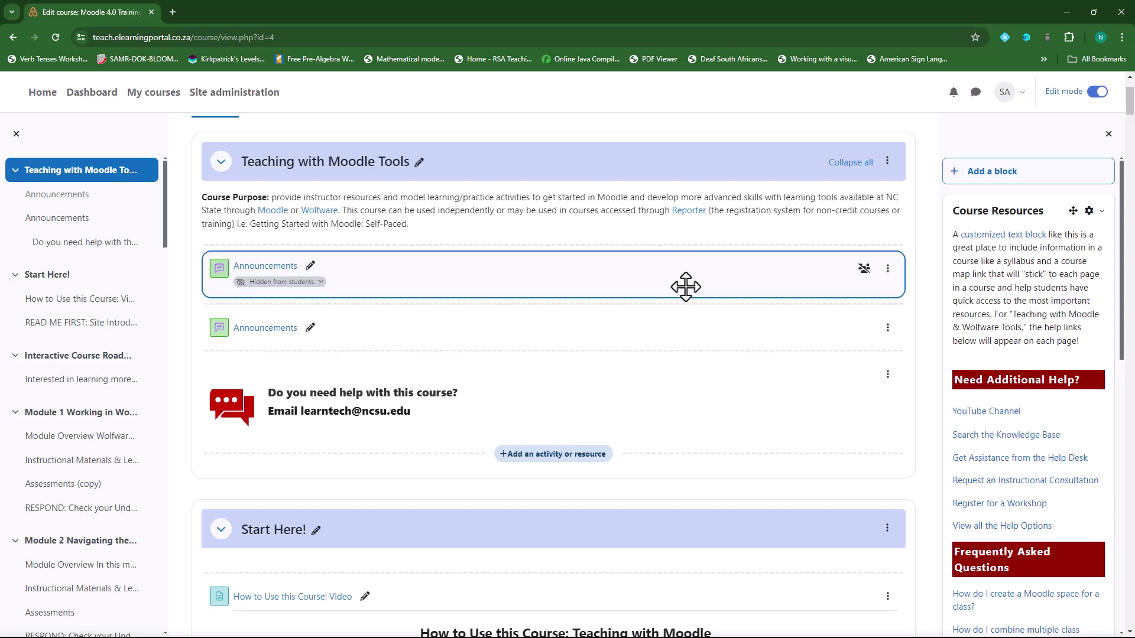
Step: Examine the group mode options of the Check your Understanding quizzes in Module 1 and Module 2
scroll(685, 287, down, 7)
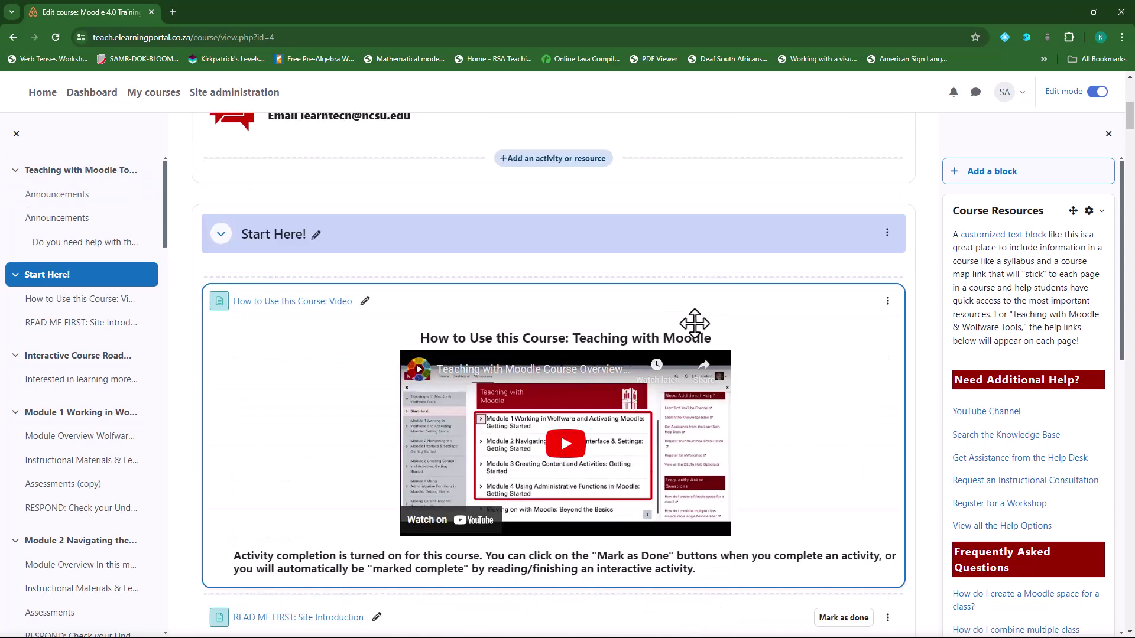
scroll(825, 350, down, 15)
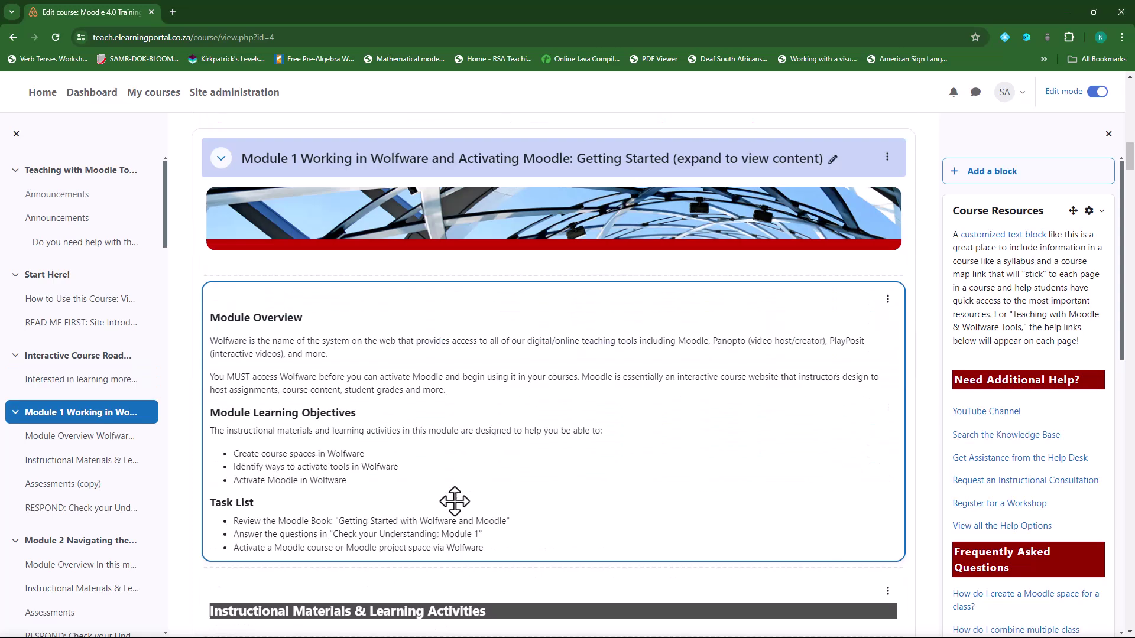
scroll(455, 501, down, 2)
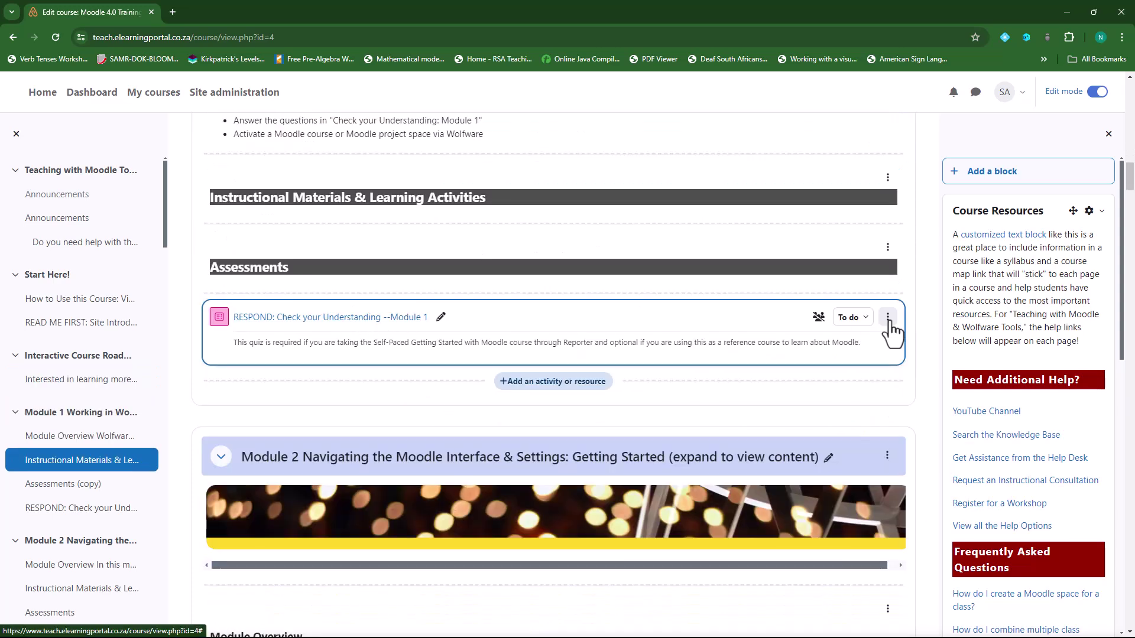
click(887, 316)
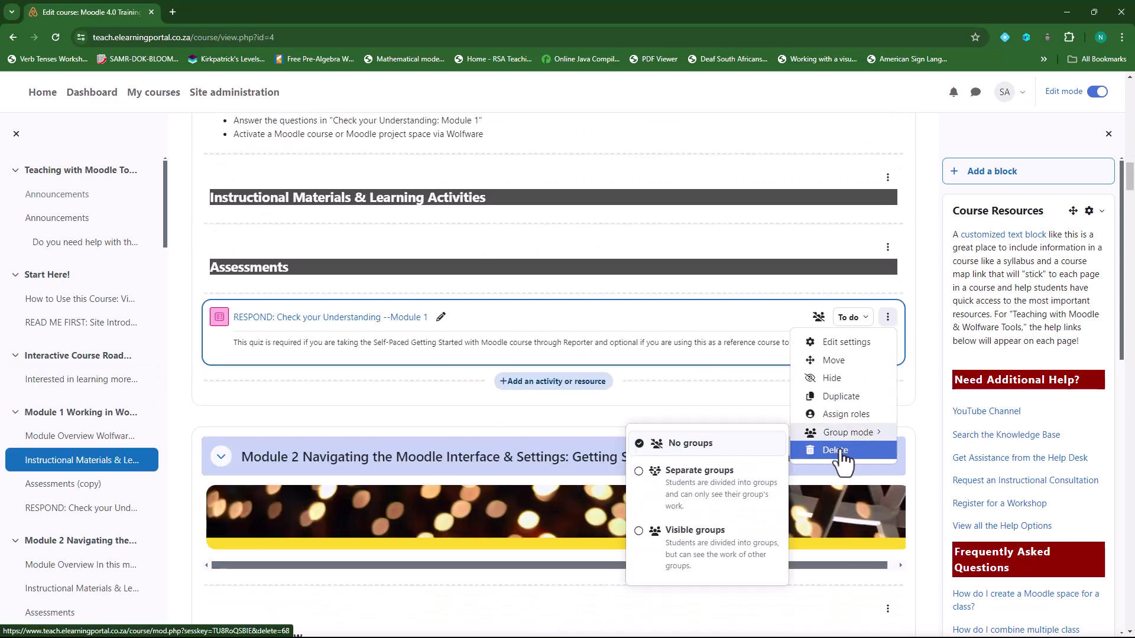
scroll(329, 375, down, 15)
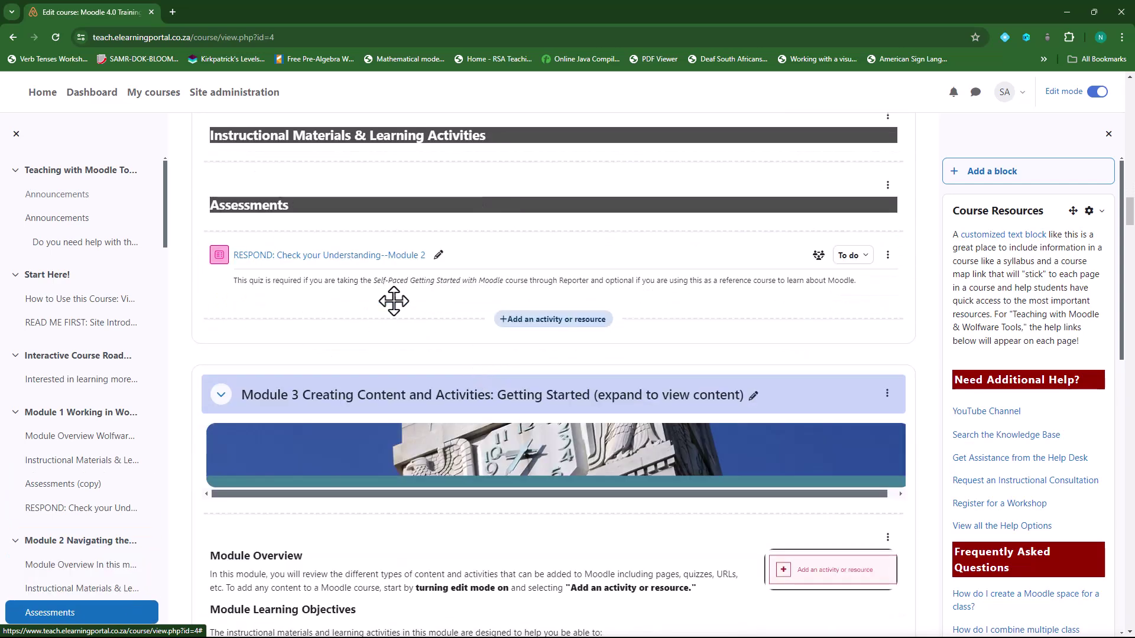
click(887, 255)
mouse_move(874, 370)
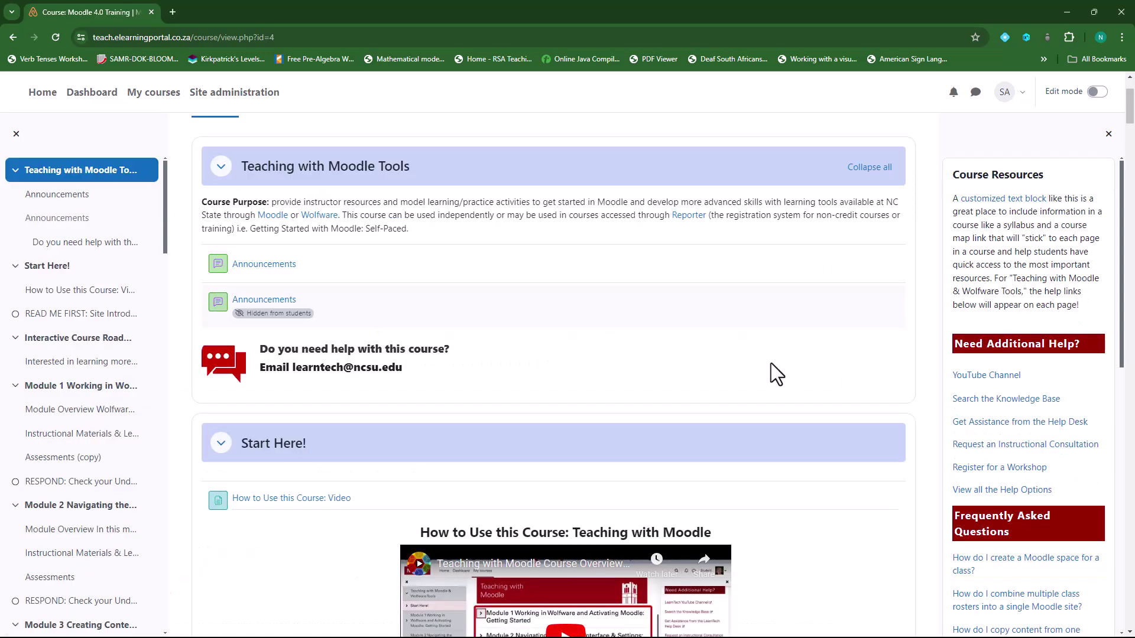
Step: Turn on edit mode for the course and move the visible Announcements forum below the hidden one
scroll(686, 369, up, 2)
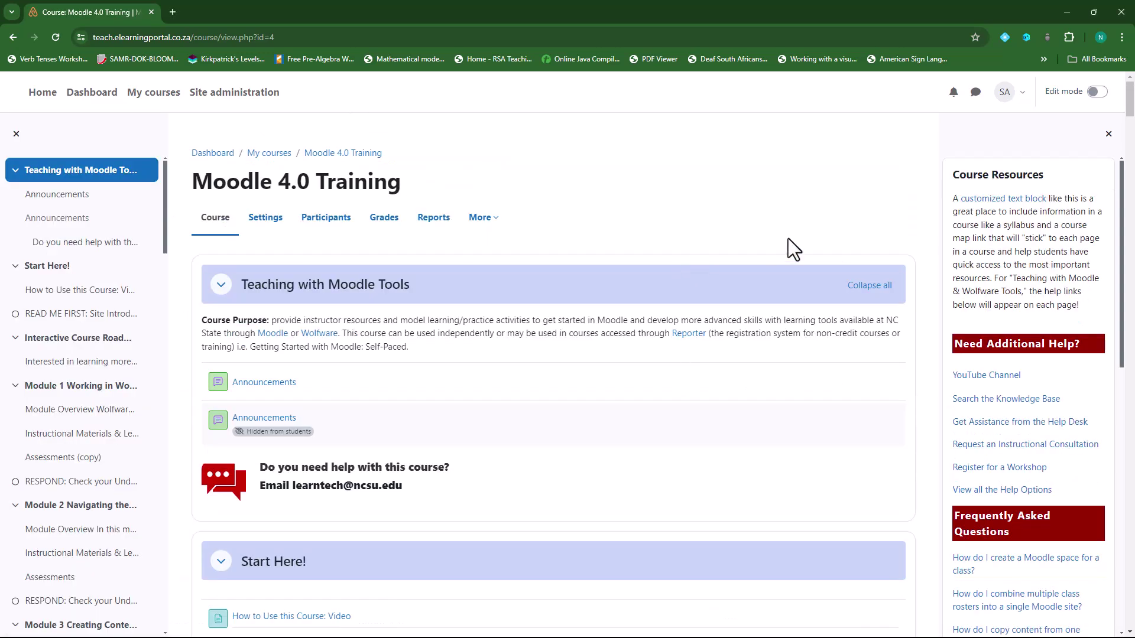
click(1096, 92)
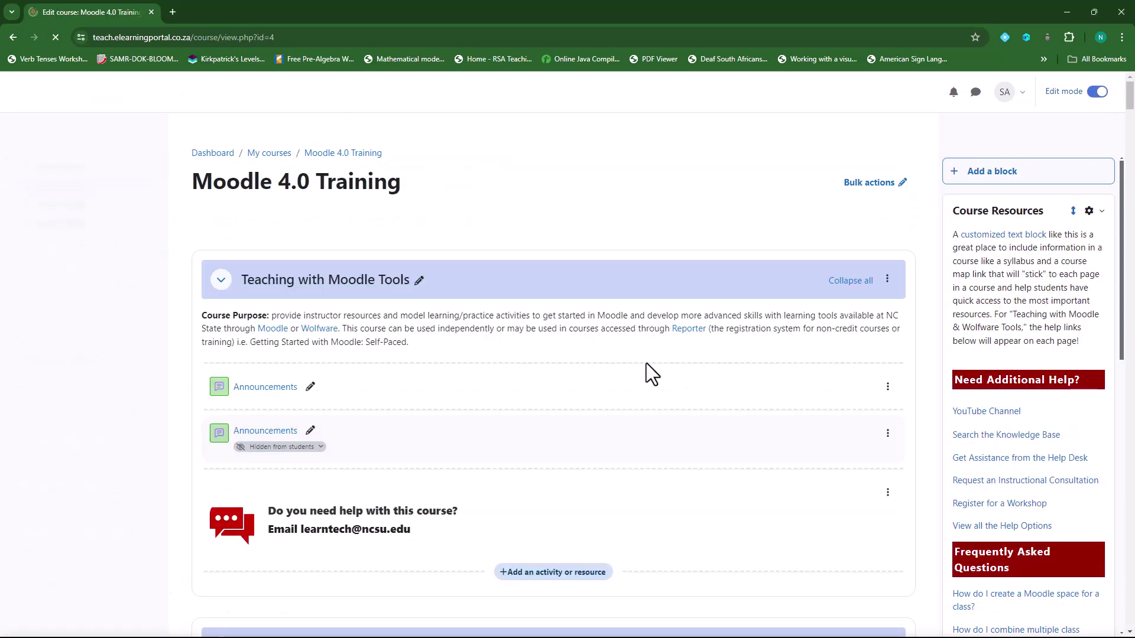
scroll(644, 367, down, 2)
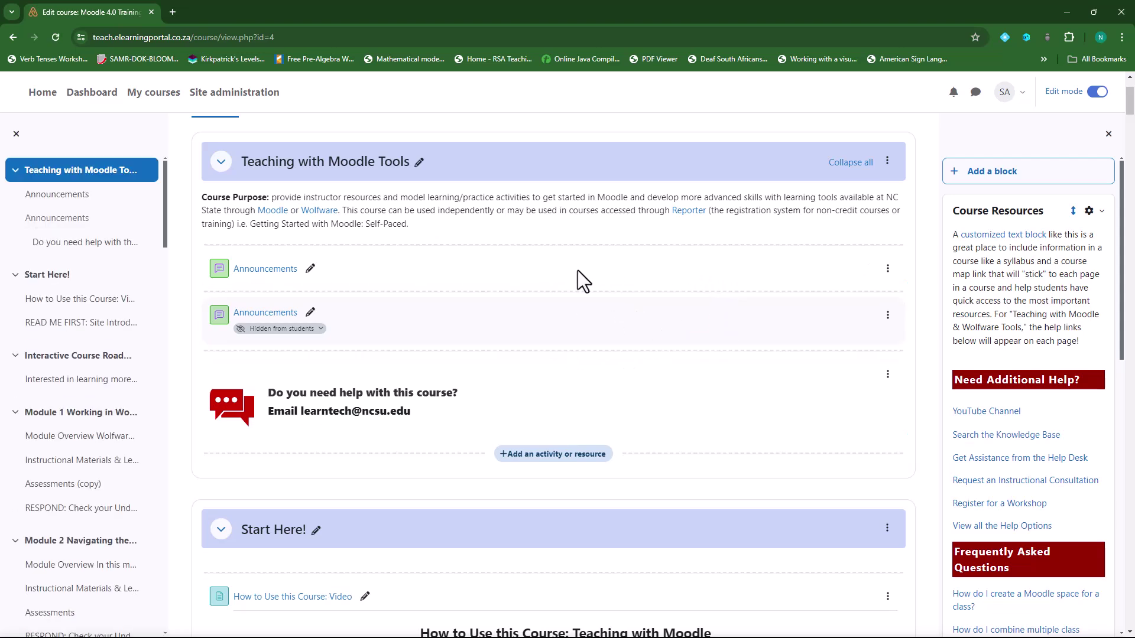
drag(456, 271, 280, 351)
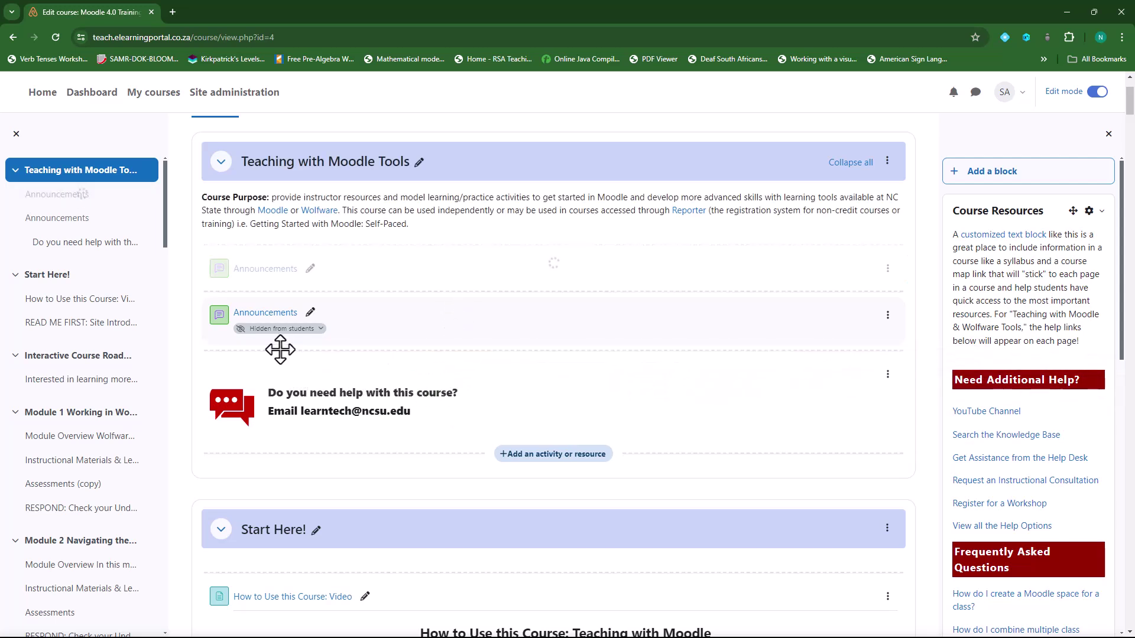
Step: Review where the hidden Announcements forum can be moved, including positions within Stealth Activities in Moodle
click(888, 270)
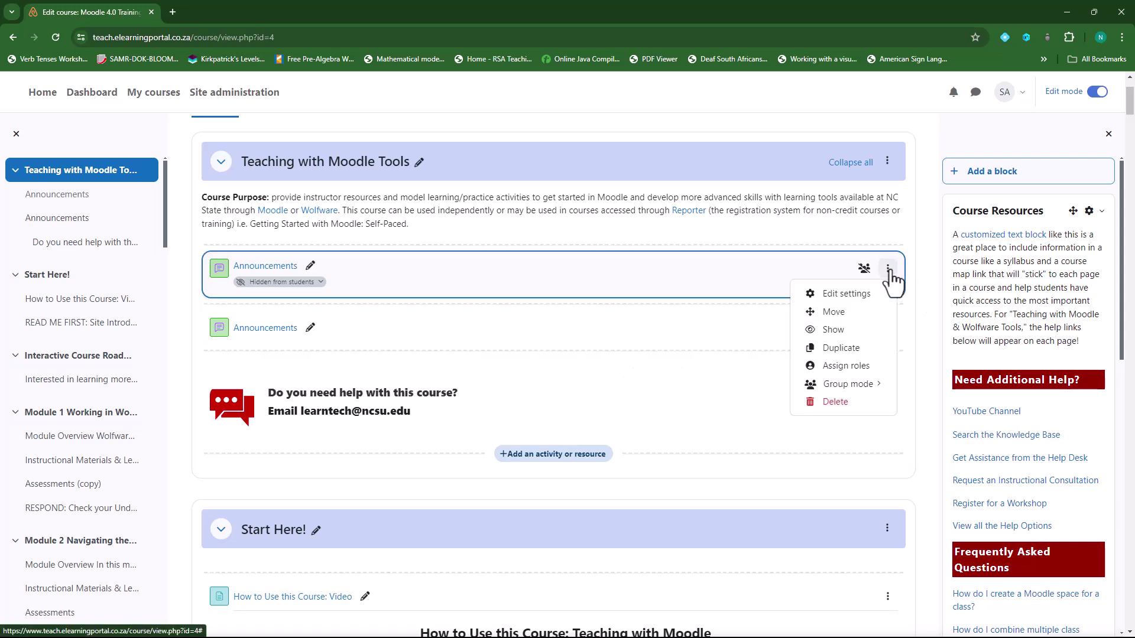
click(848, 312)
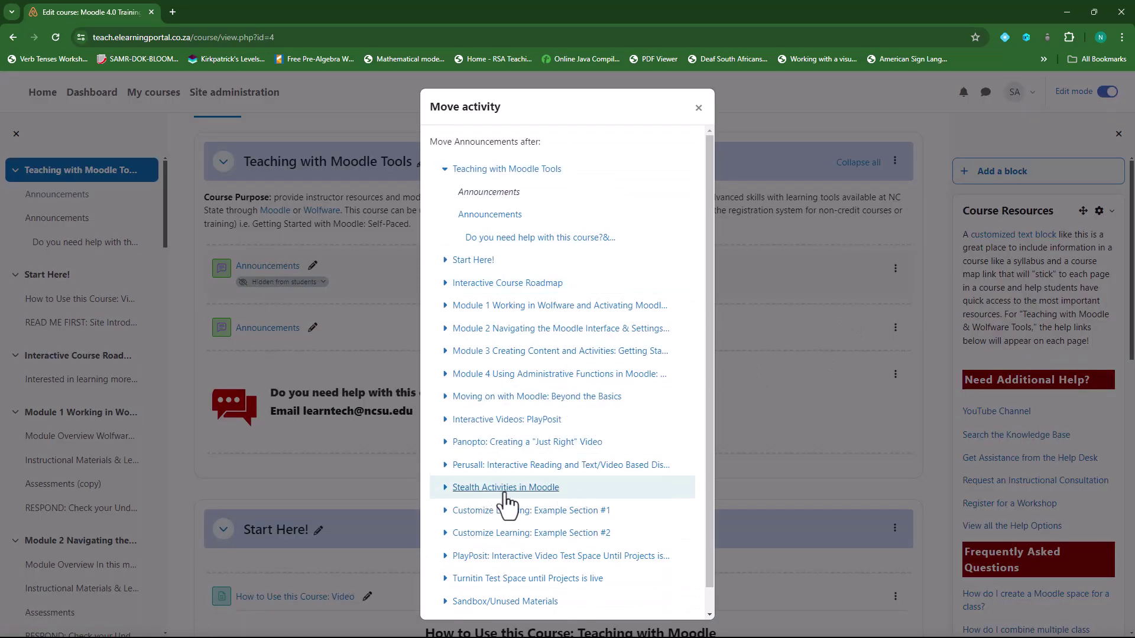
click(446, 488)
scroll(561, 494, down, 1)
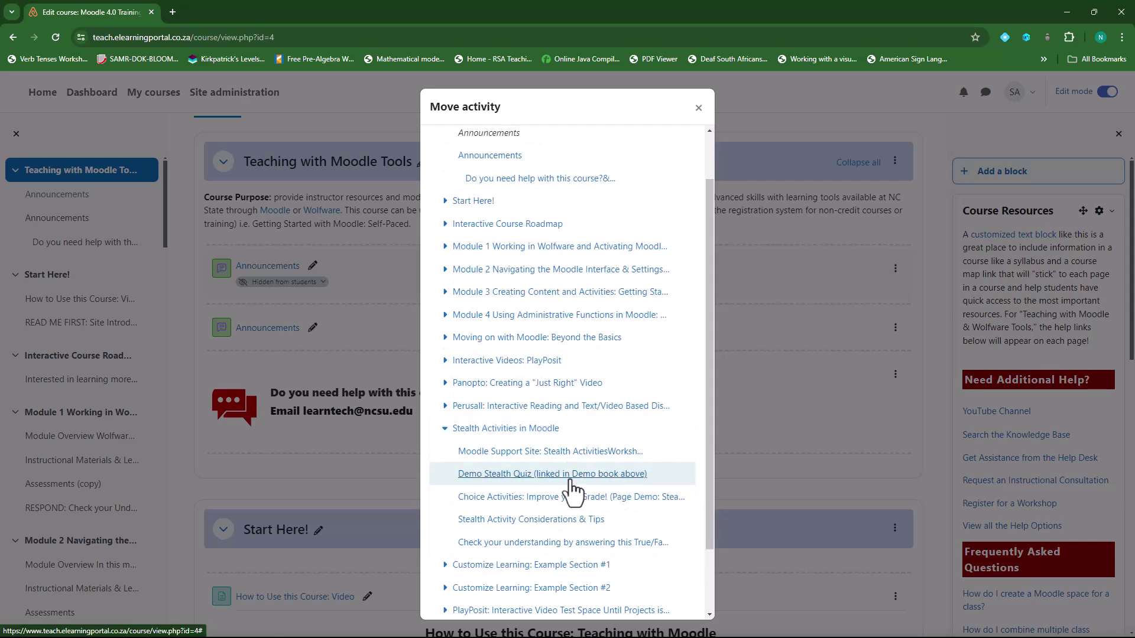
click(570, 482)
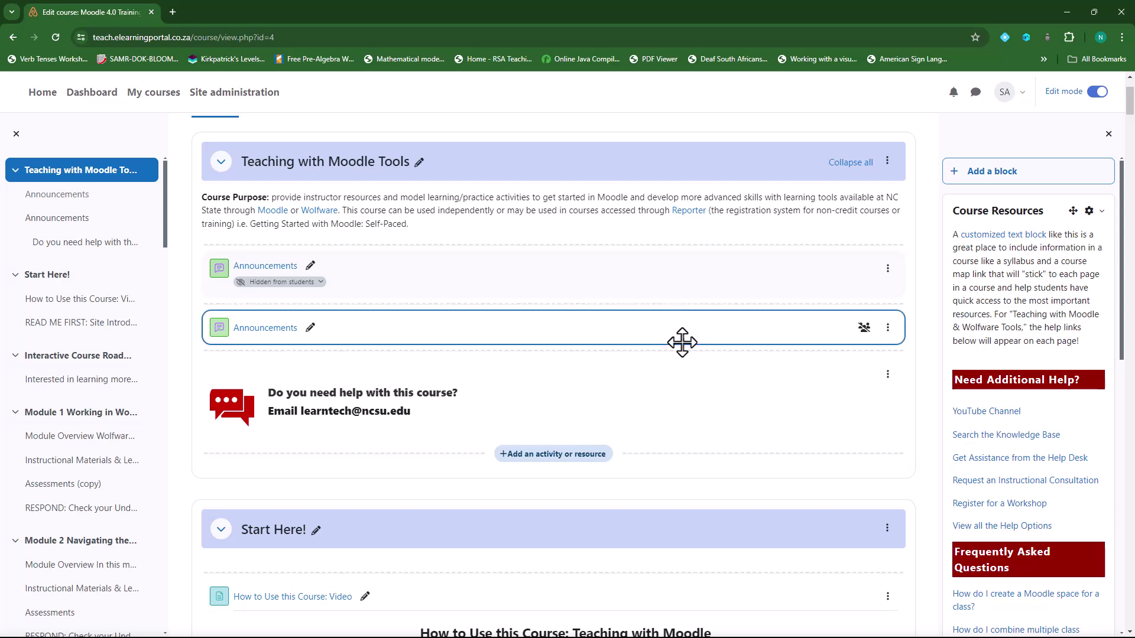
Step: Inspect the group mode choices of the RESPOND: Check your Understanding quiz in Module 1
scroll(665, 322, down, 2)
scroll(664, 322, down, 8)
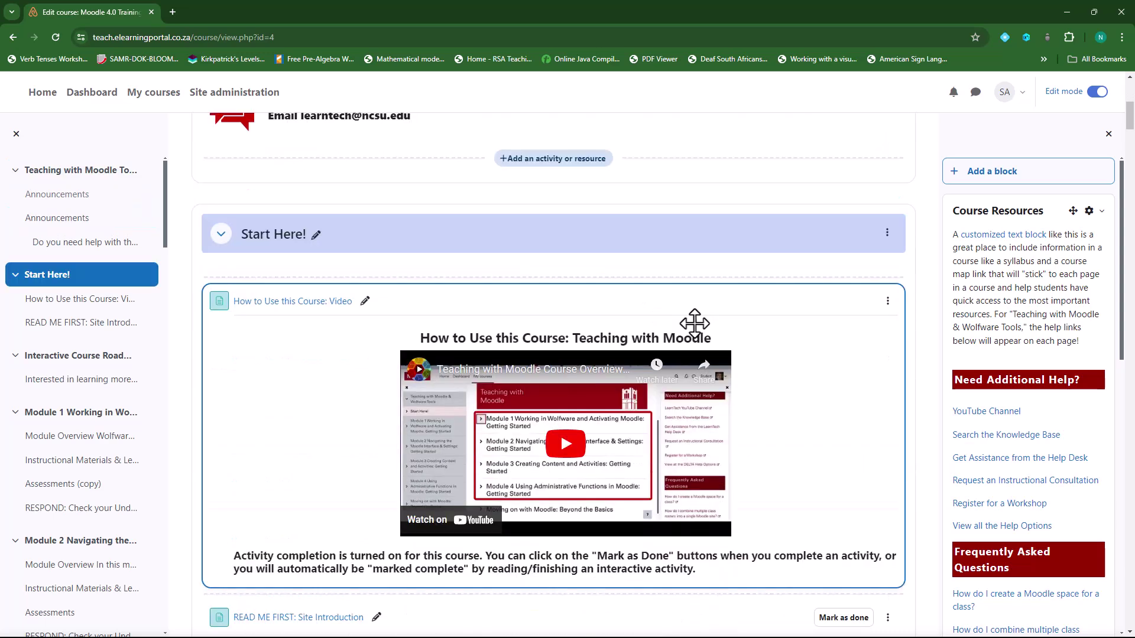
scroll(468, 408, down, 2)
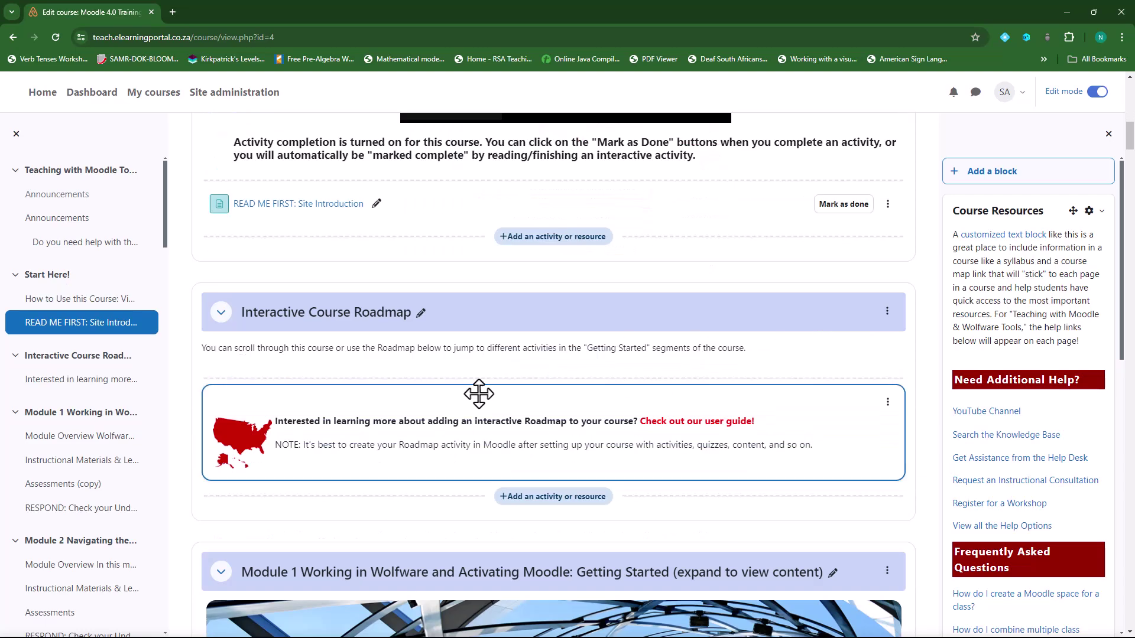
scroll(455, 354, down, 3)
scroll(453, 501, down, 10)
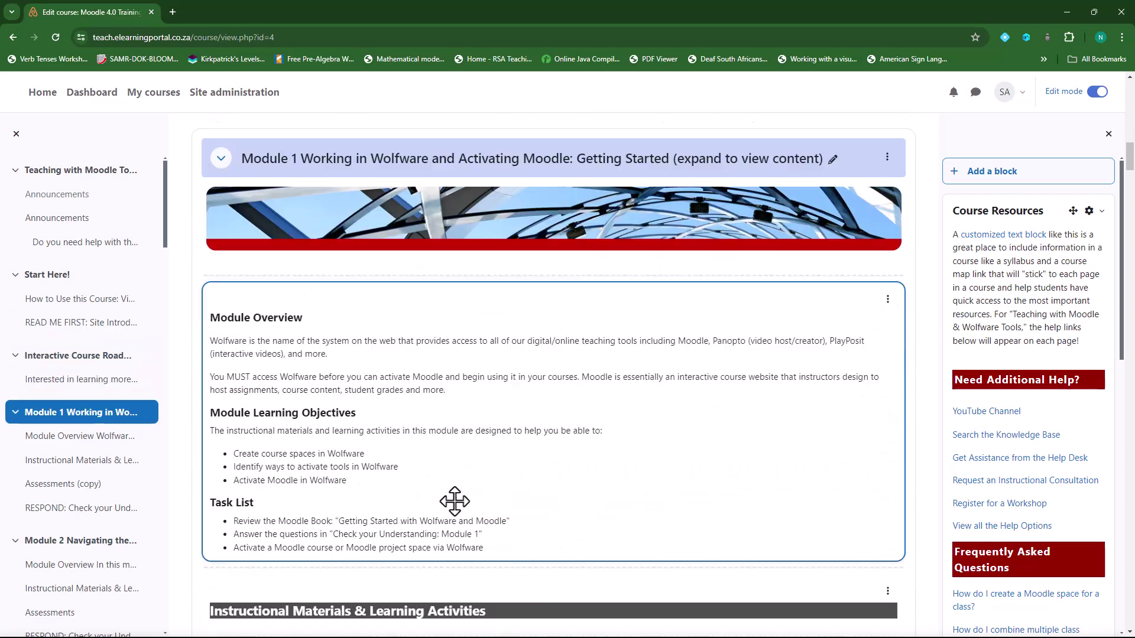
scroll(455, 501, down, 3)
scroll(400, 334, up, 1)
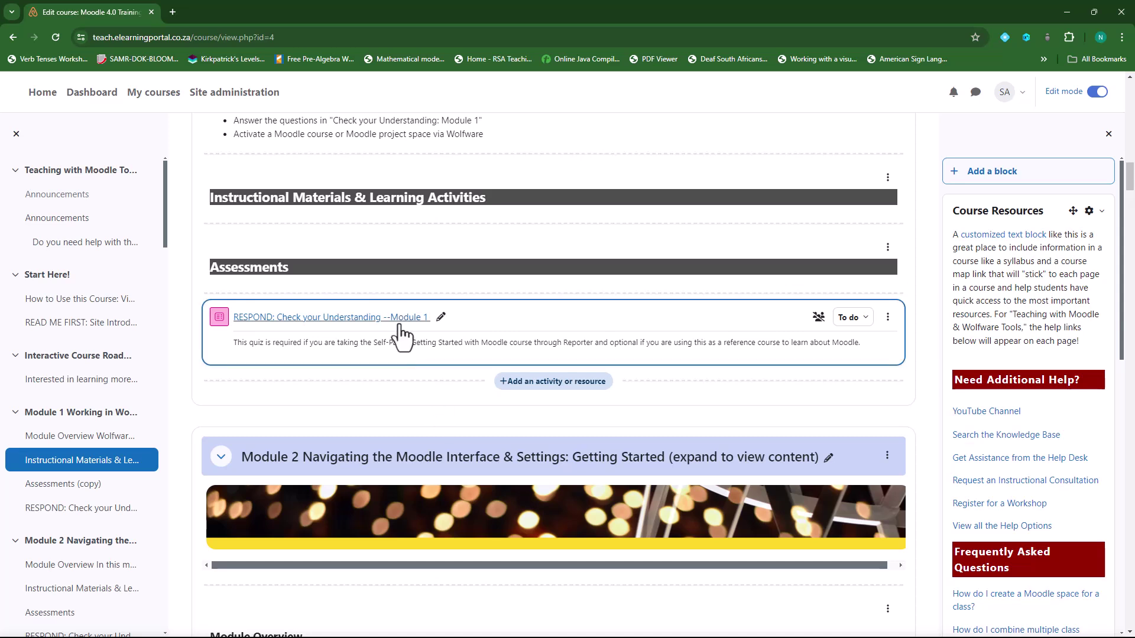
click(887, 318)
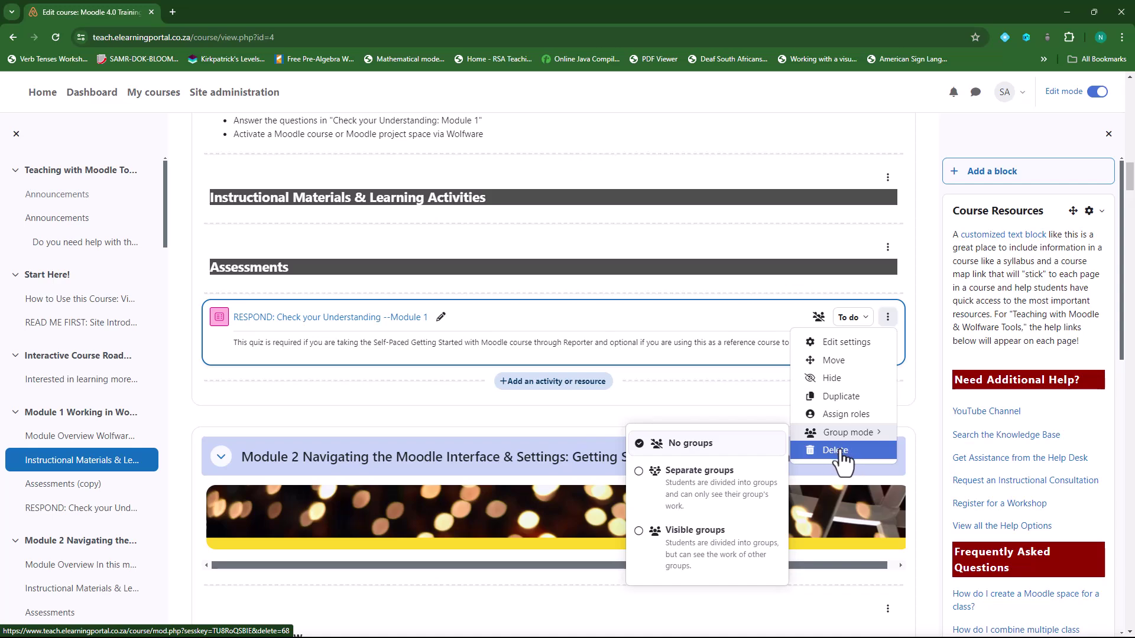
Step: Inspect the group mode choices of the RESPOND: Check your Understanding quiz in Module 2
scroll(329, 379, down, 7)
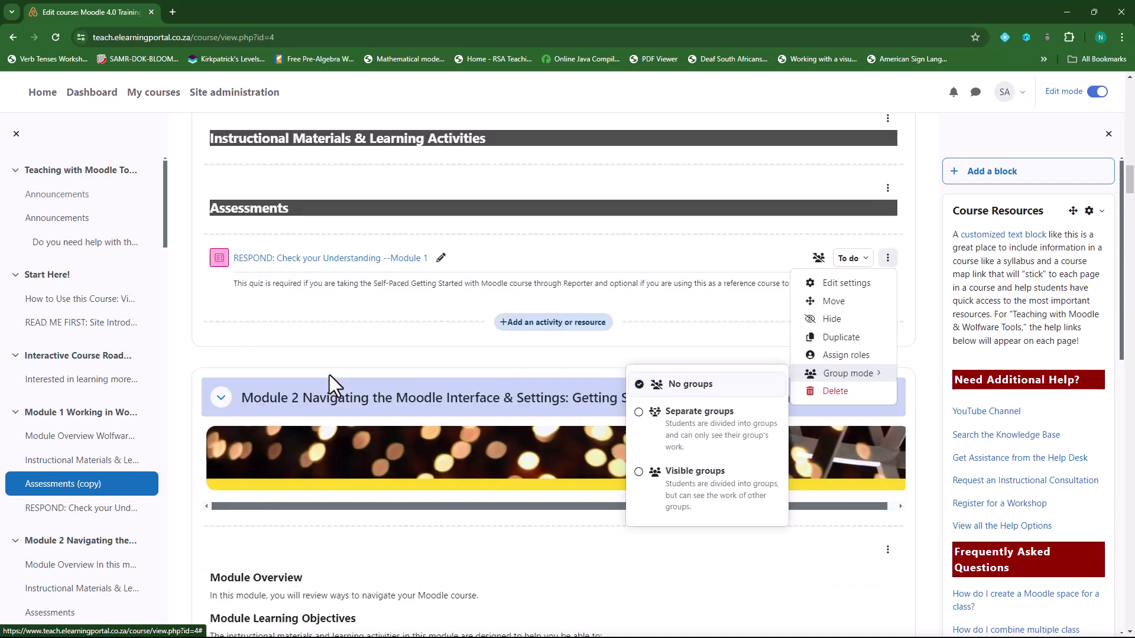
scroll(328, 379, down, 5)
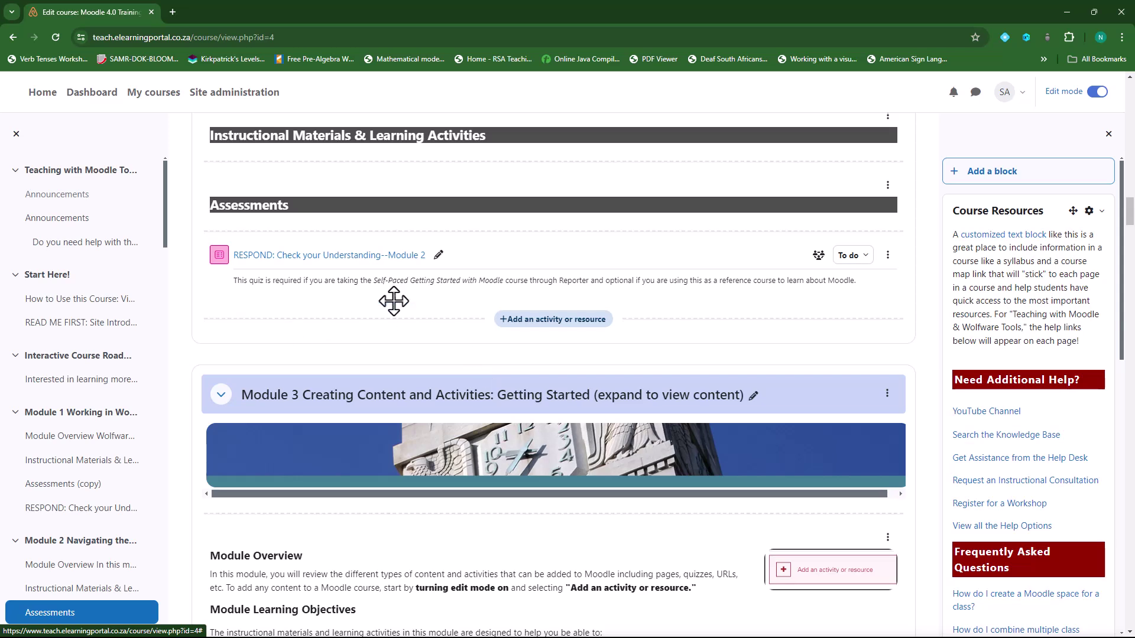
click(888, 256)
click(863, 372)
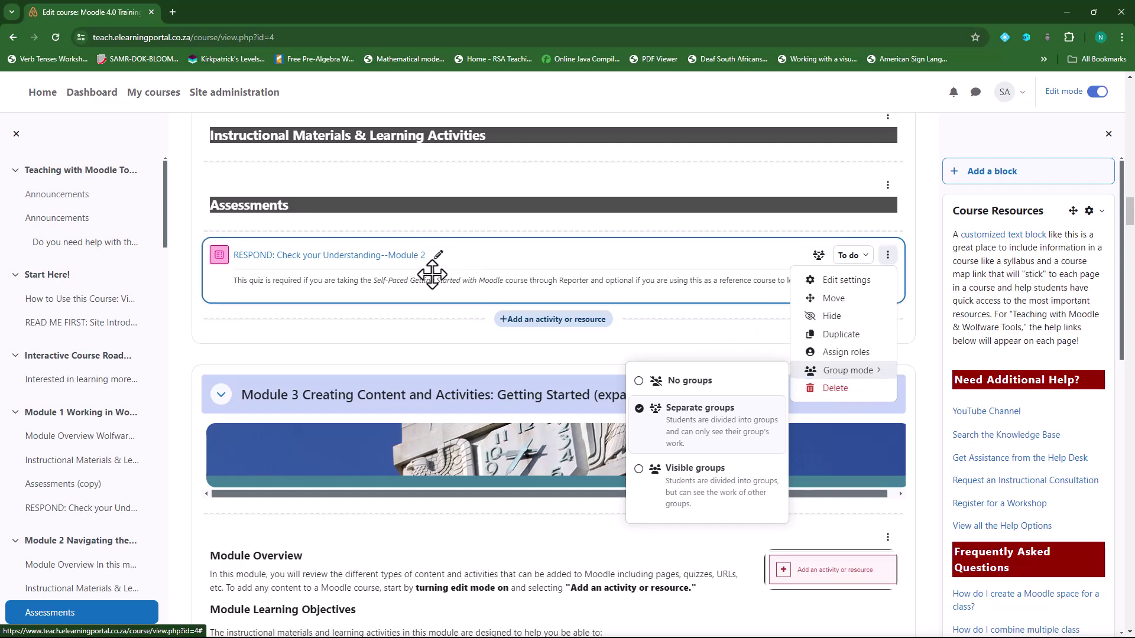
scroll(392, 509, down, 7)
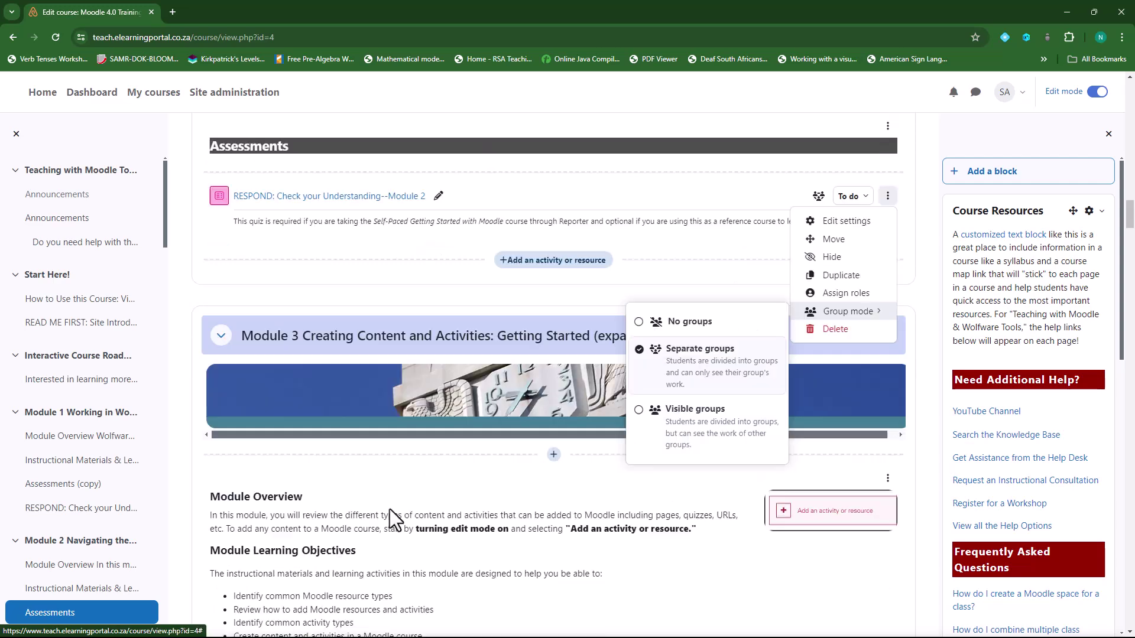
Step: Start bulk actions for the Moodle 4.0 Training course with edit mode switched on
scroll(565, 478, up, 20)
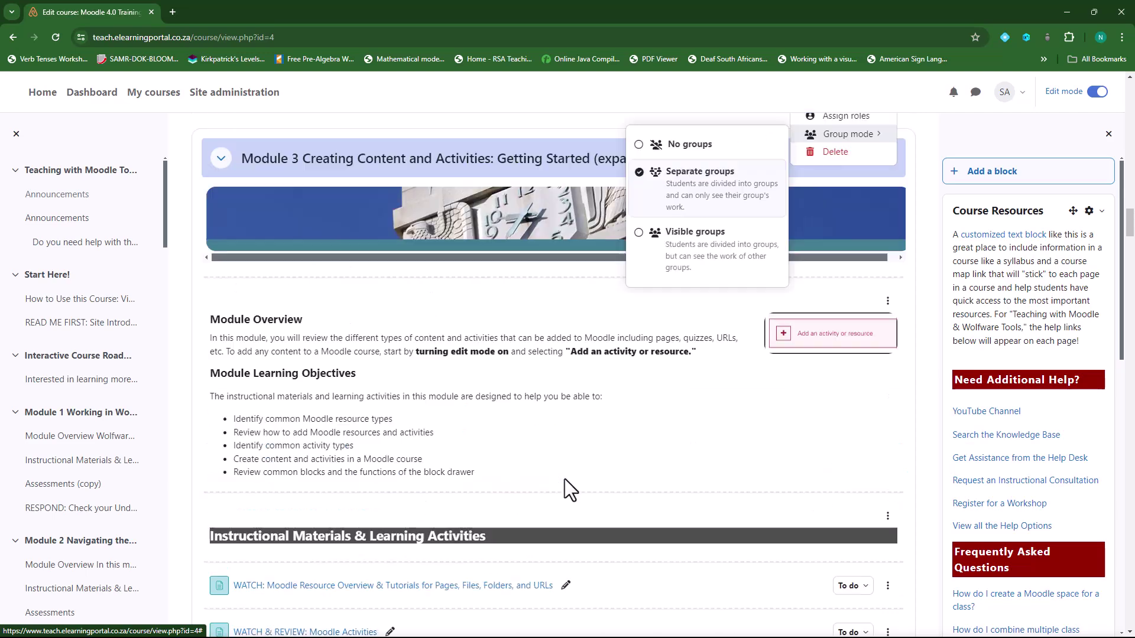
scroll(565, 478, up, 12)
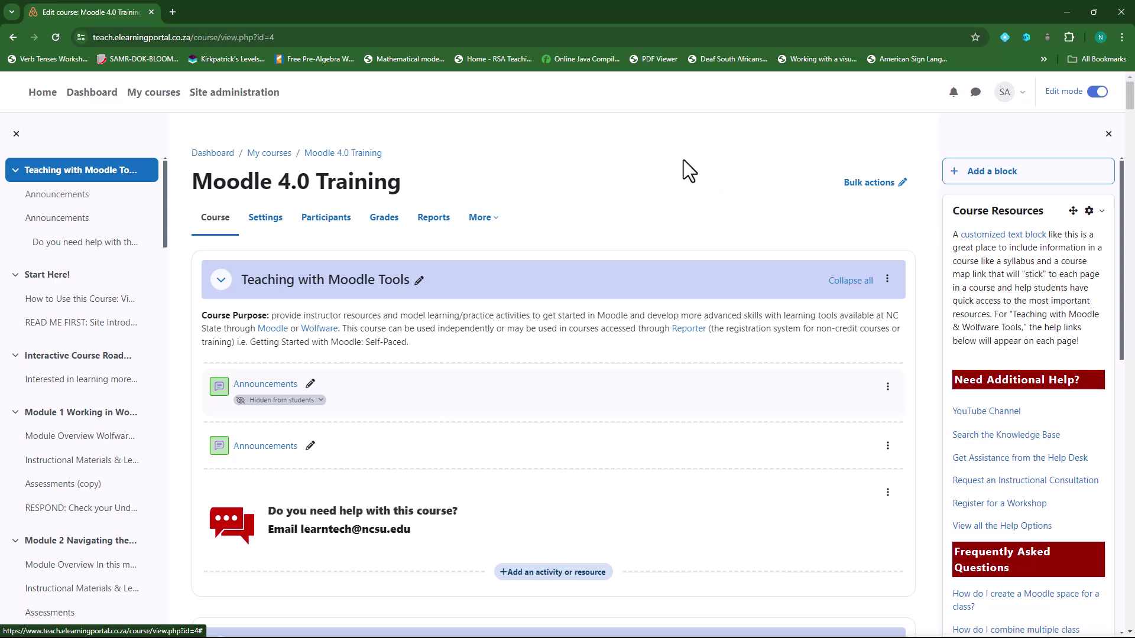
click(1096, 94)
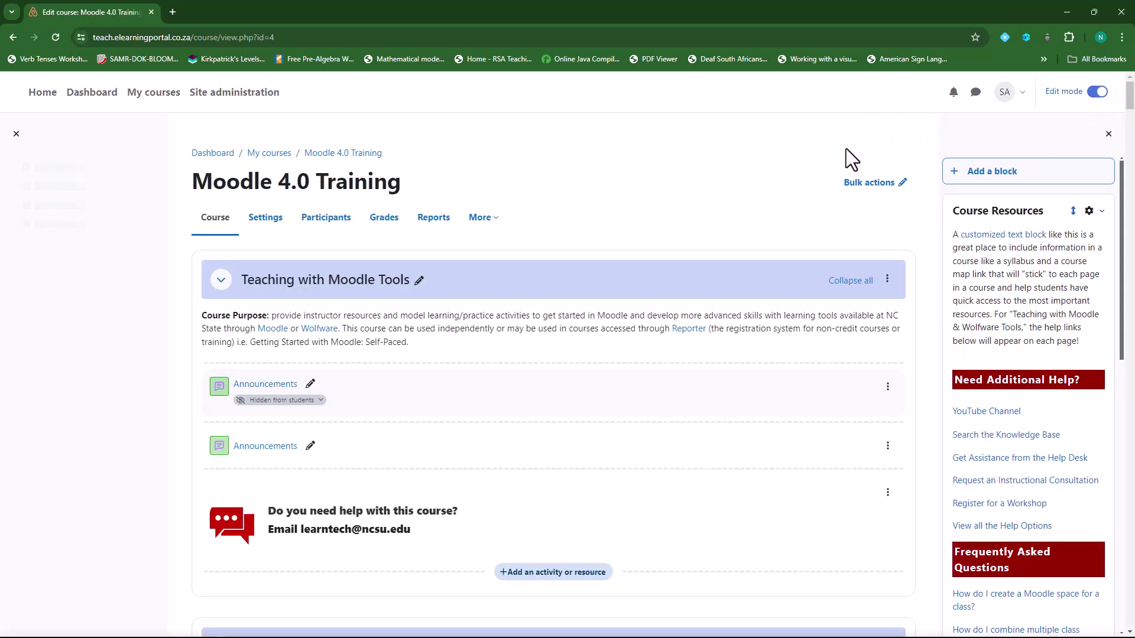
click(867, 184)
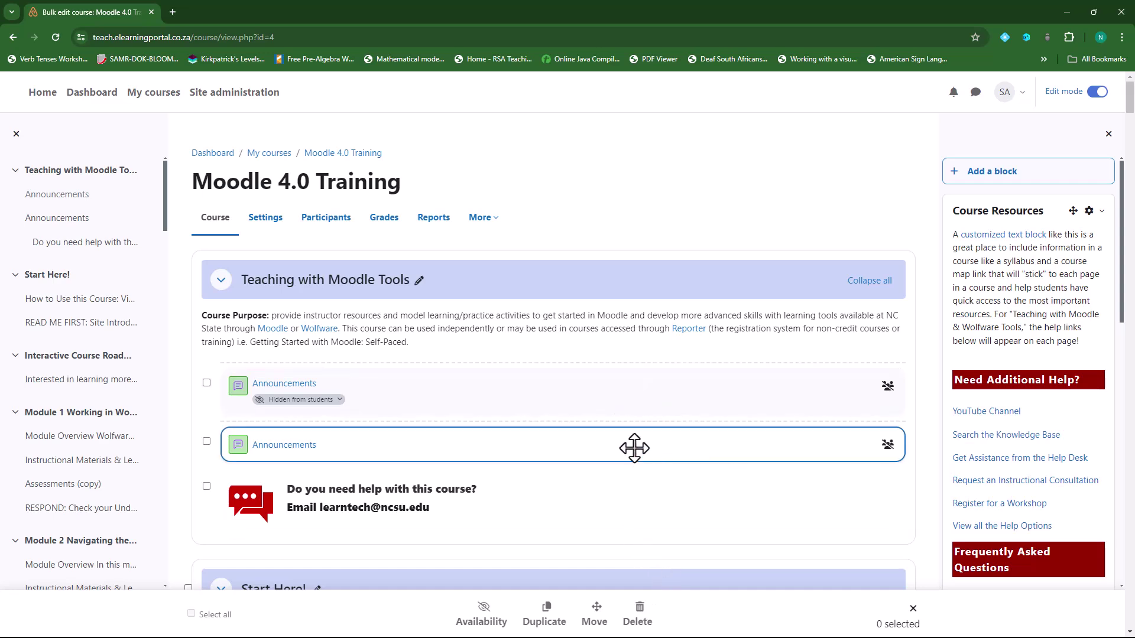
Step: Select both Announcements forums in the Teaching with Moodle Tools section for a bulk action
scroll(633, 437, down, 1)
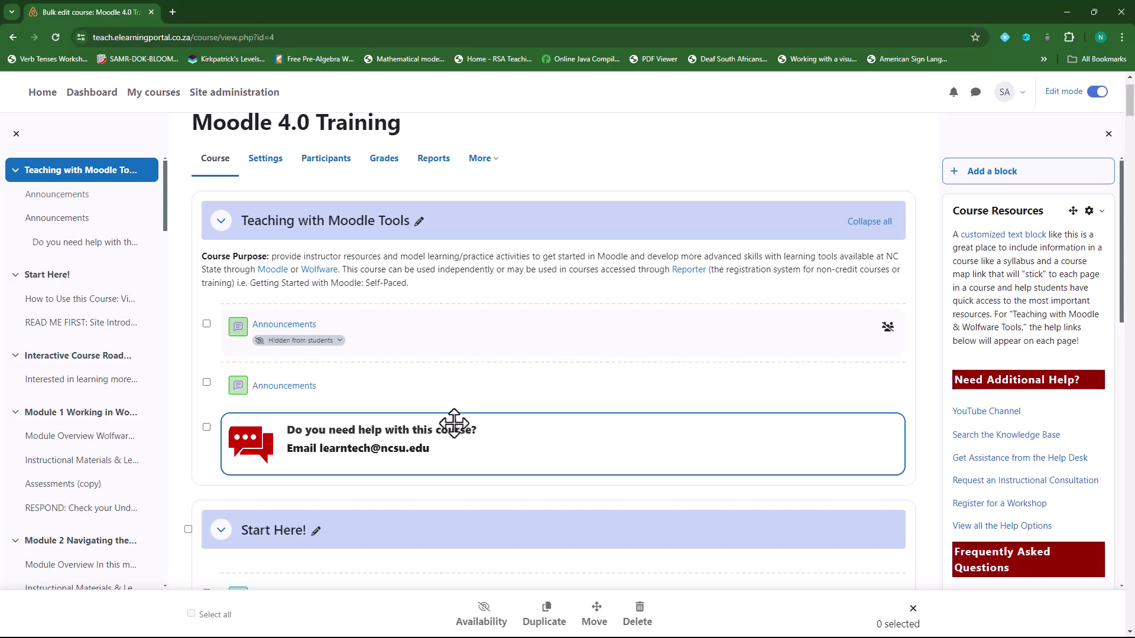
scroll(829, 250, up, 1)
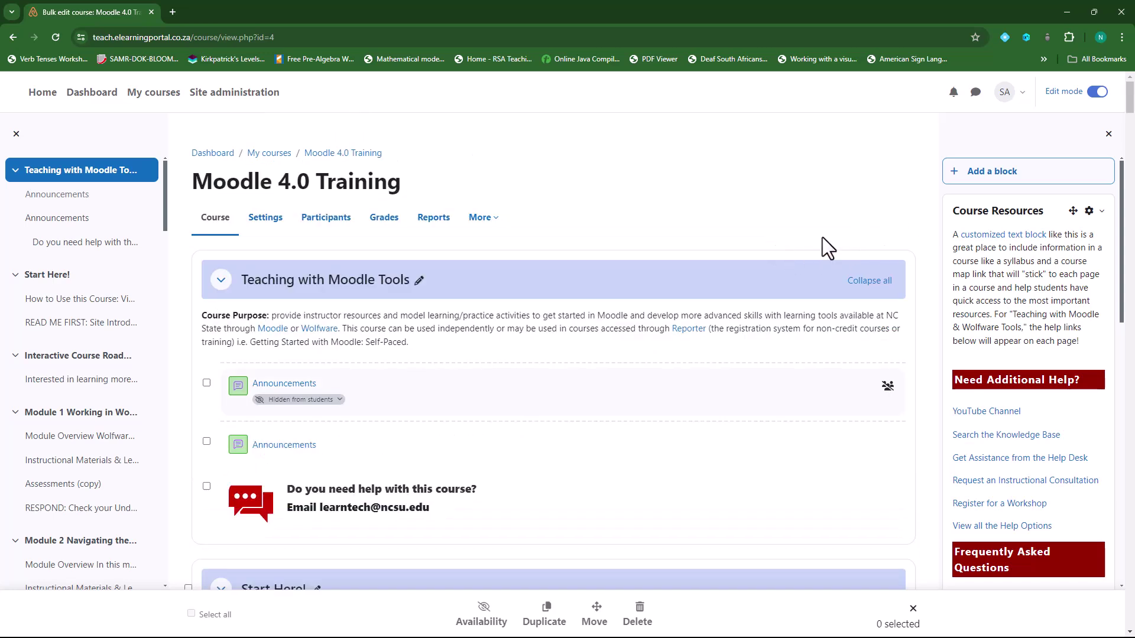
scroll(215, 405, down, 1)
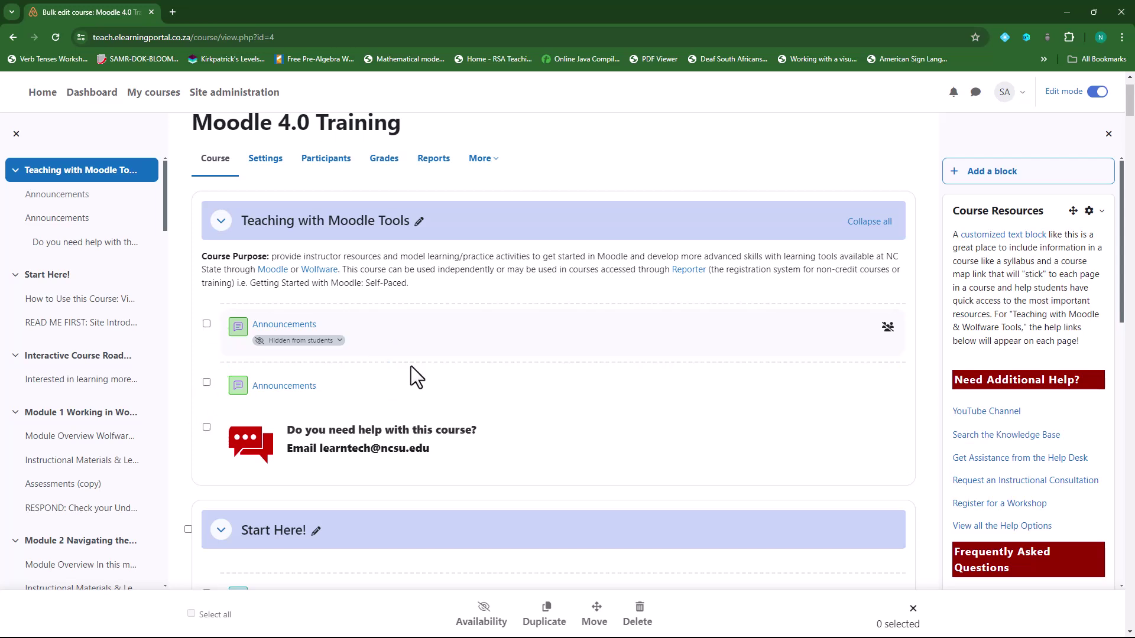
click(207, 324)
click(206, 383)
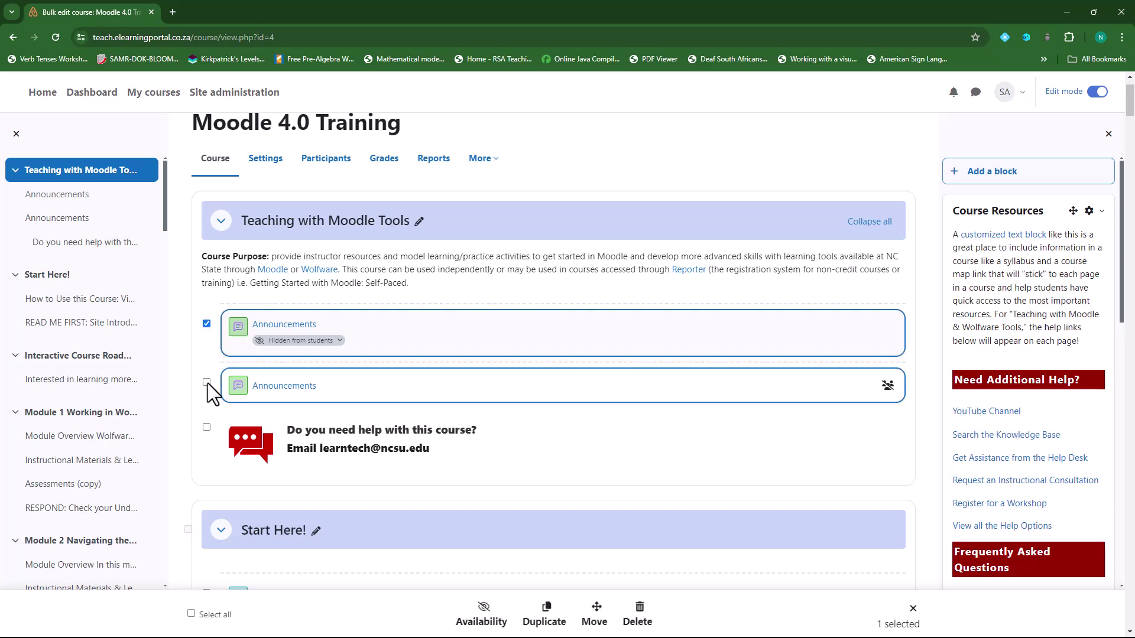
Step: Add the Module 1 RESPOND quiz and Module 2's Instructional Materials & Learning Activities label to the selected Announcements forums, and delete all four activities
scroll(208, 438, down, 1)
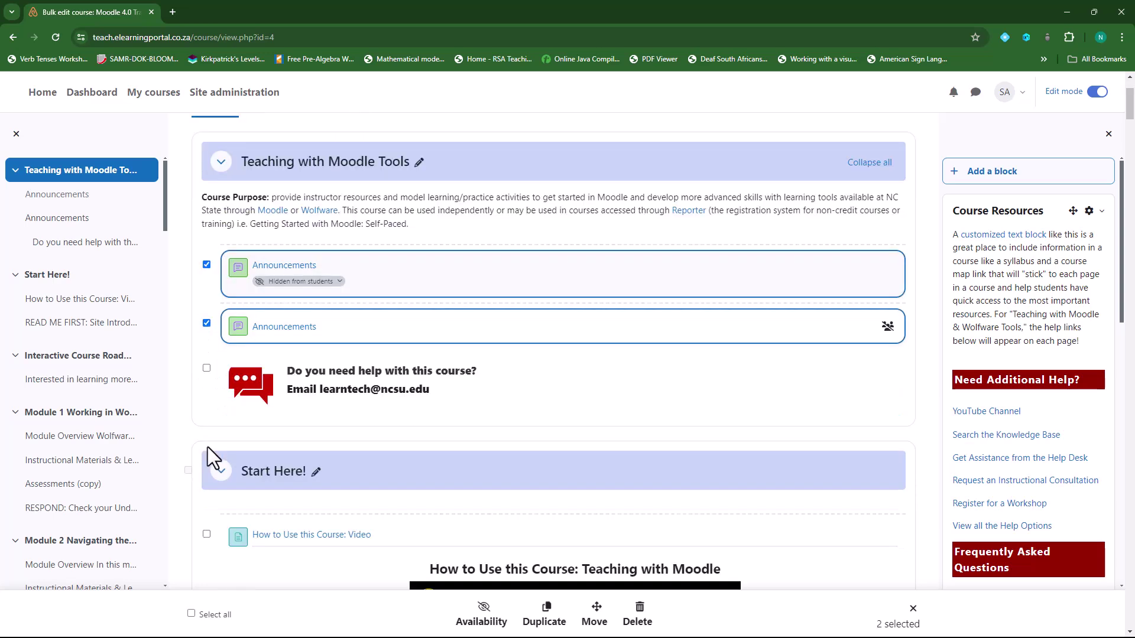
scroll(261, 304, down, 3)
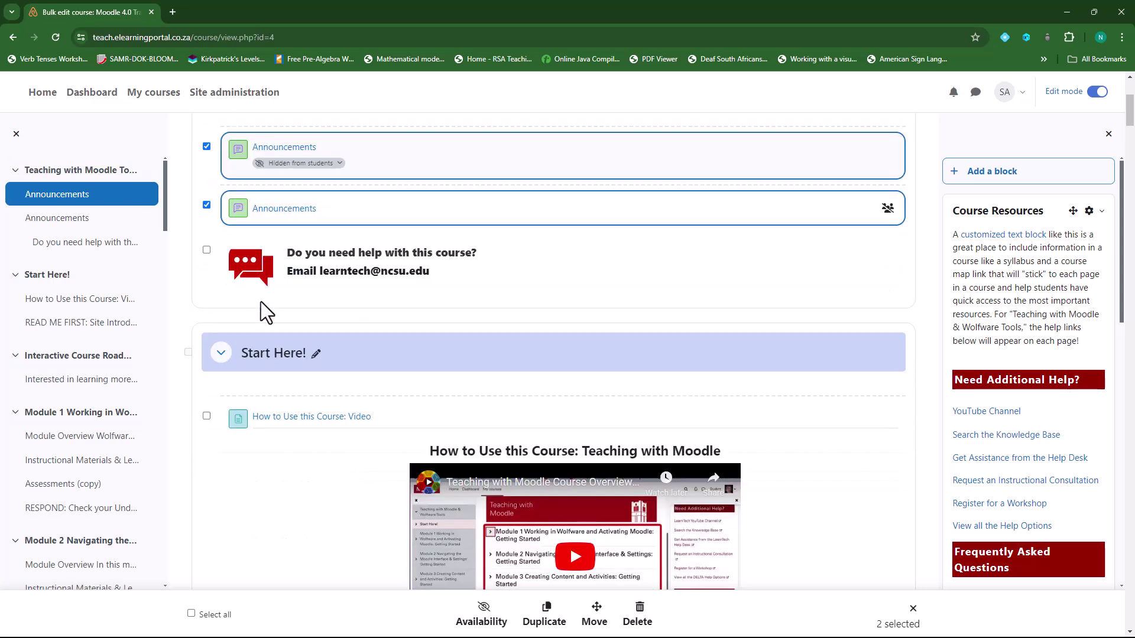
scroll(208, 378, down, 8)
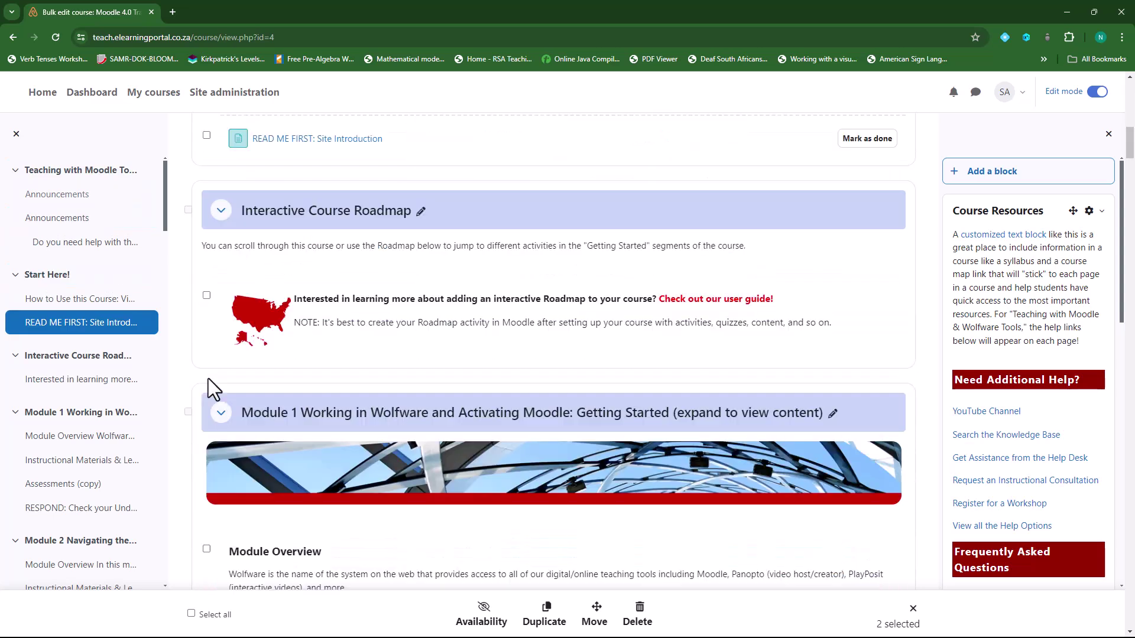
scroll(208, 301, down, 2)
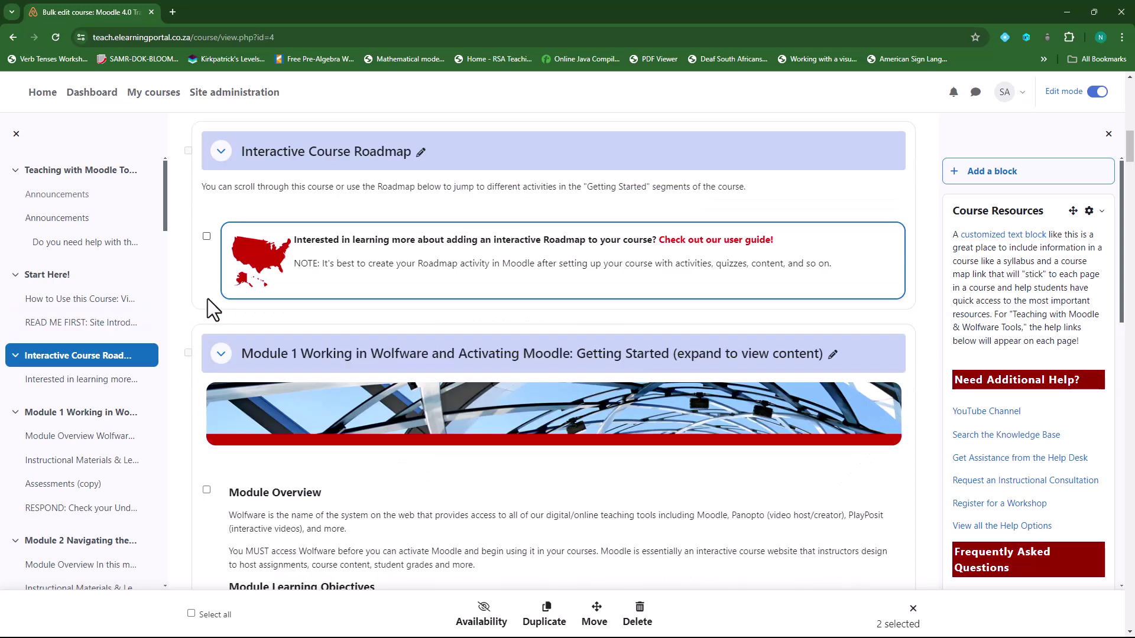
scroll(207, 299, down, 8)
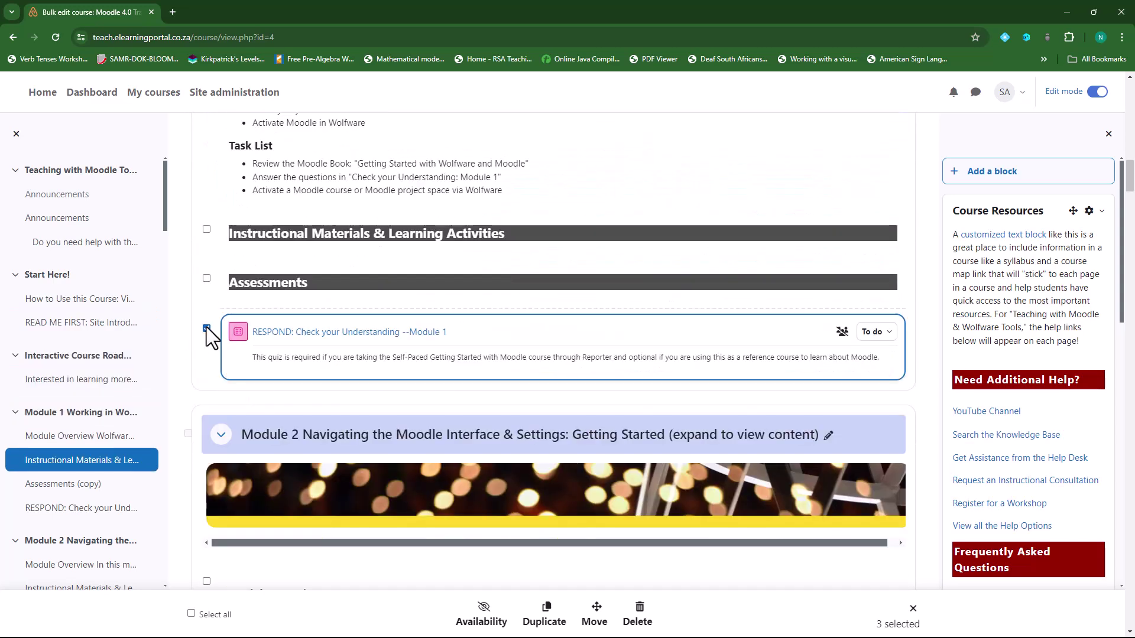
scroll(206, 329, down, 7)
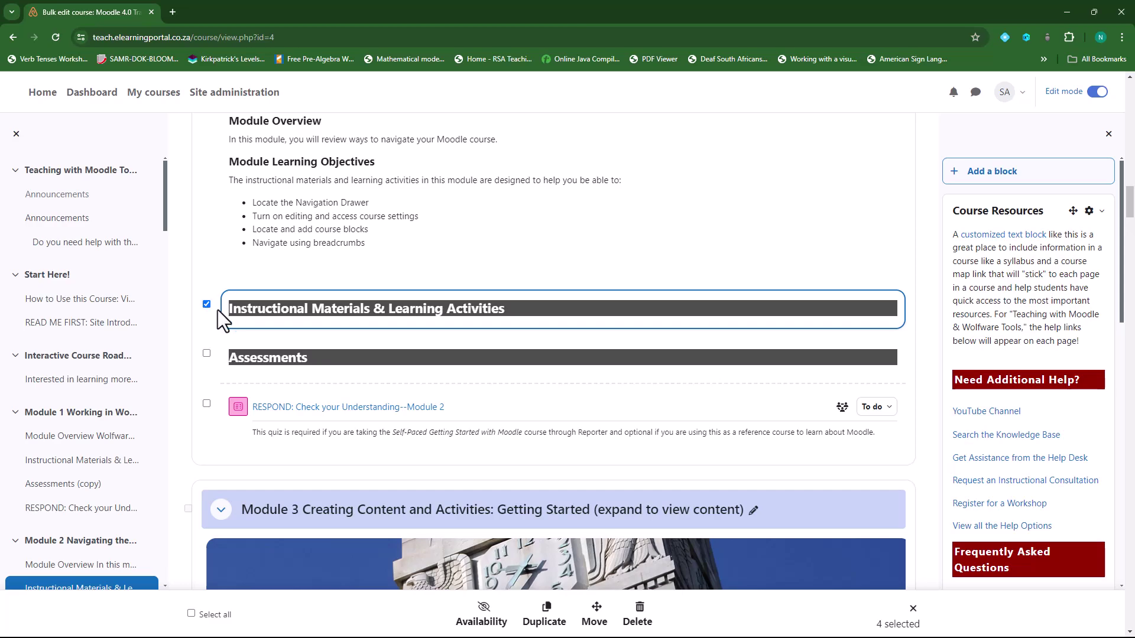
scroll(435, 337, up, 7)
scroll(275, 385, up, 20)
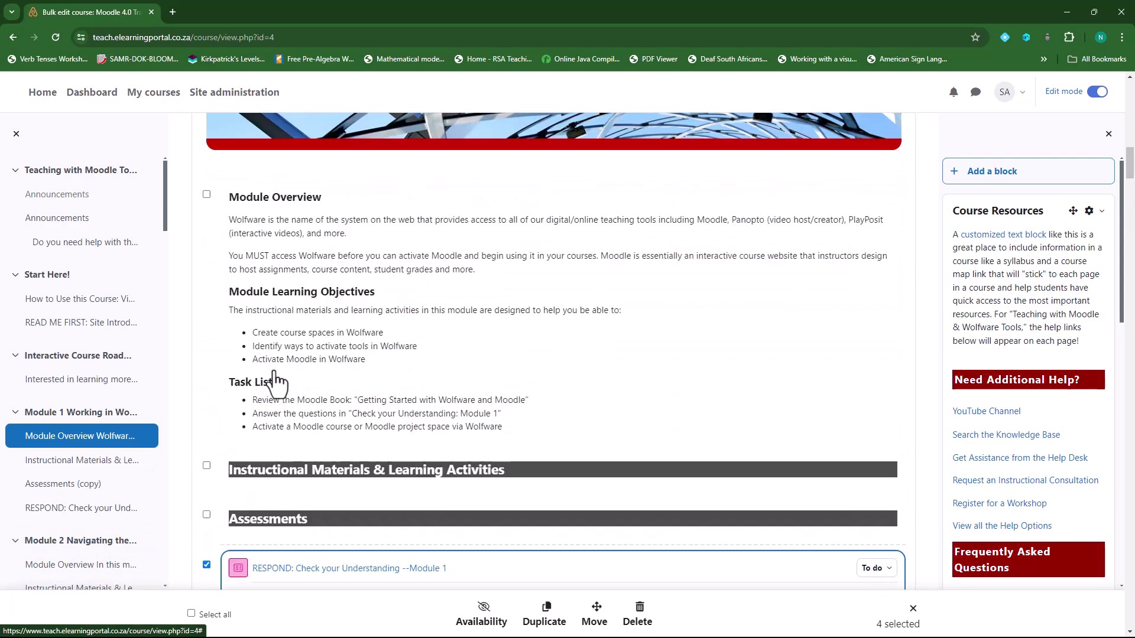
scroll(274, 374, up, 2)
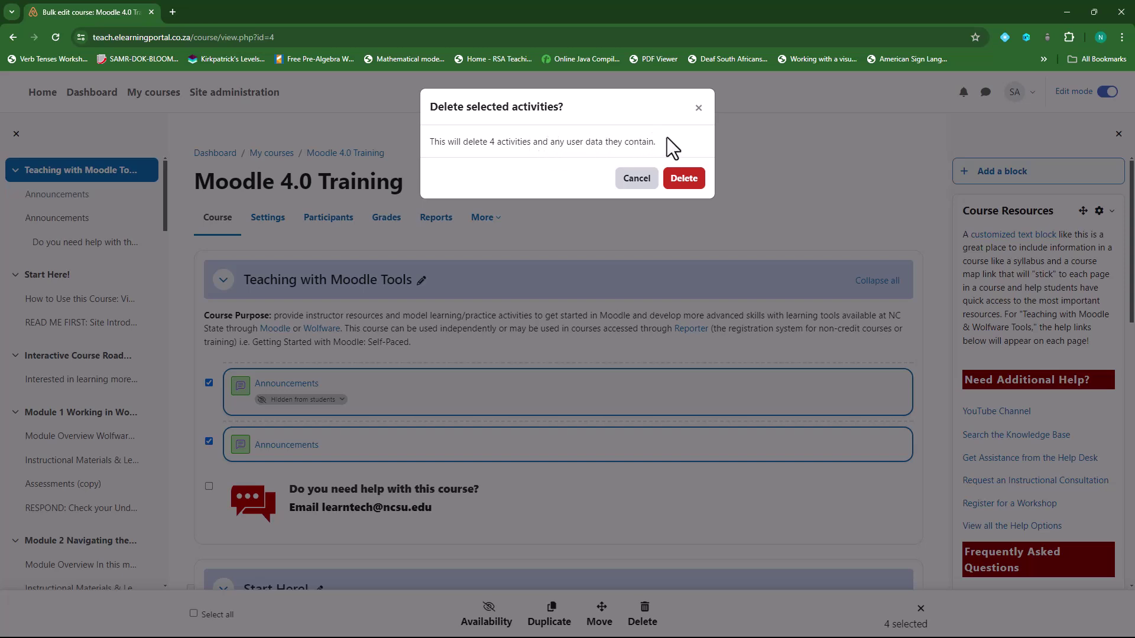
click(685, 179)
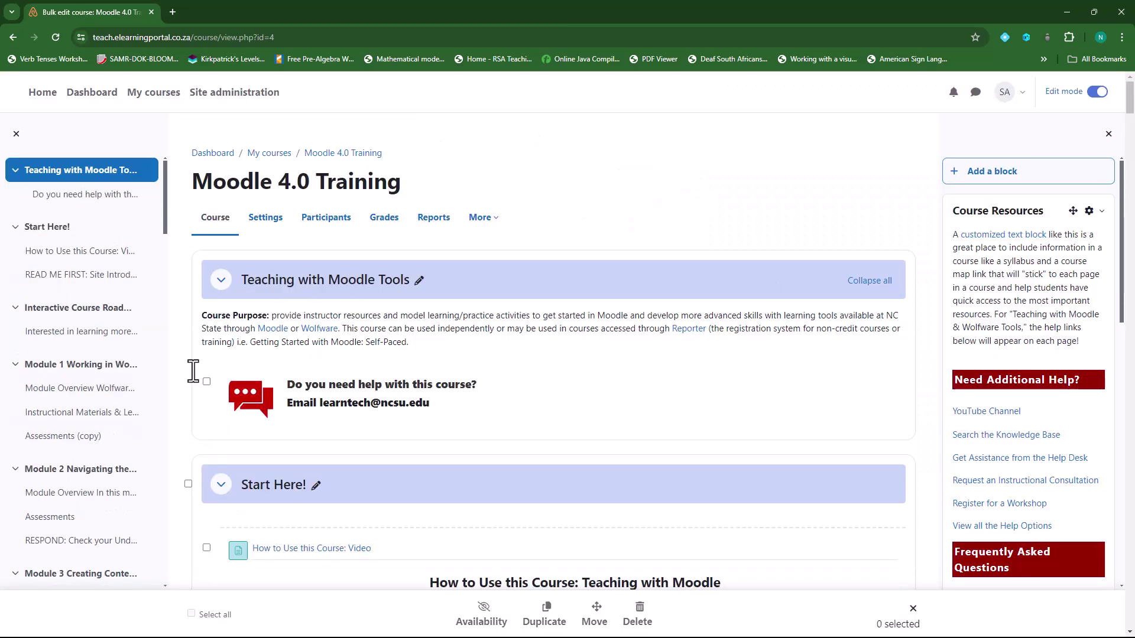
Step: Select the Interactive Course Roadmap, Module 1, Module 2 and Module 3 sections and move them together after the Teaching with Moodle Tools section
scroll(443, 495, down, 9)
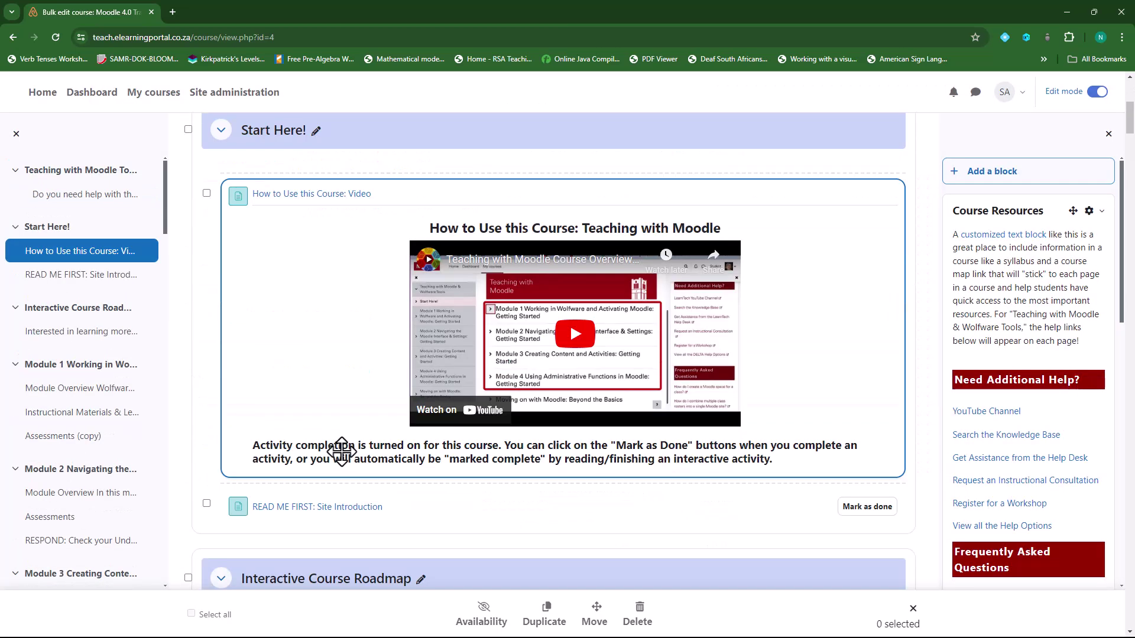
scroll(435, 453, down, 2)
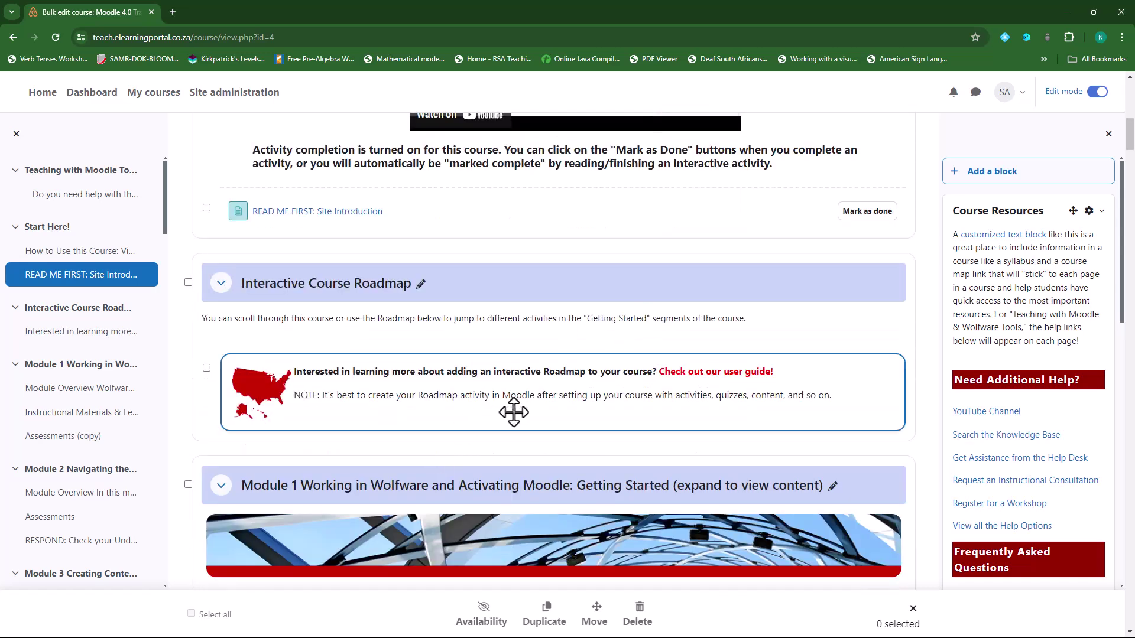
scroll(512, 410, down, 1)
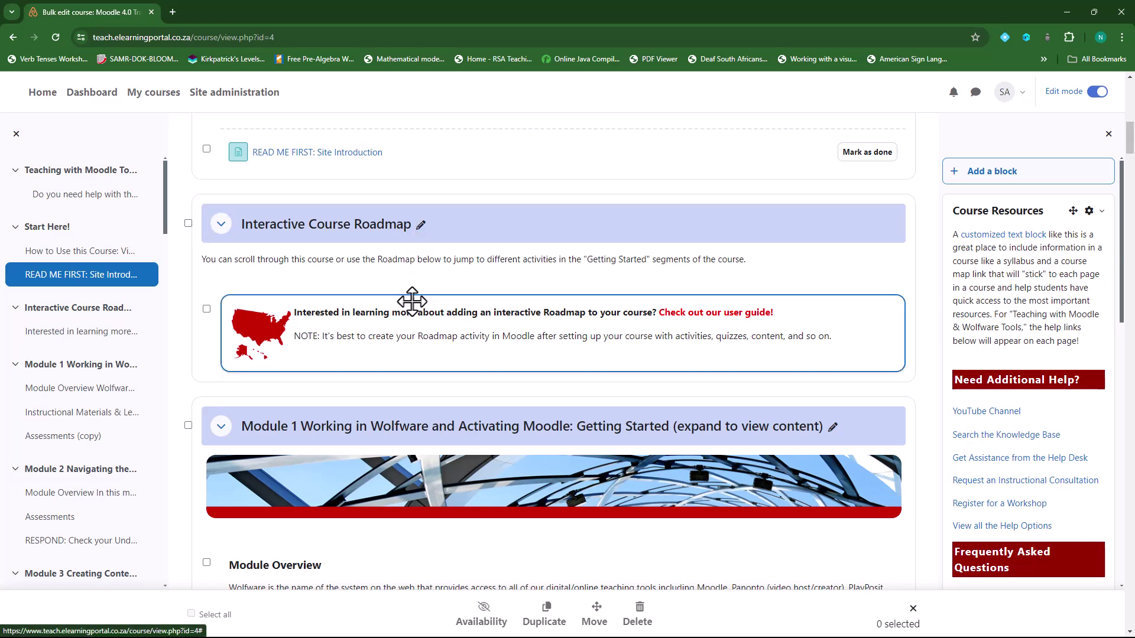
click(188, 224)
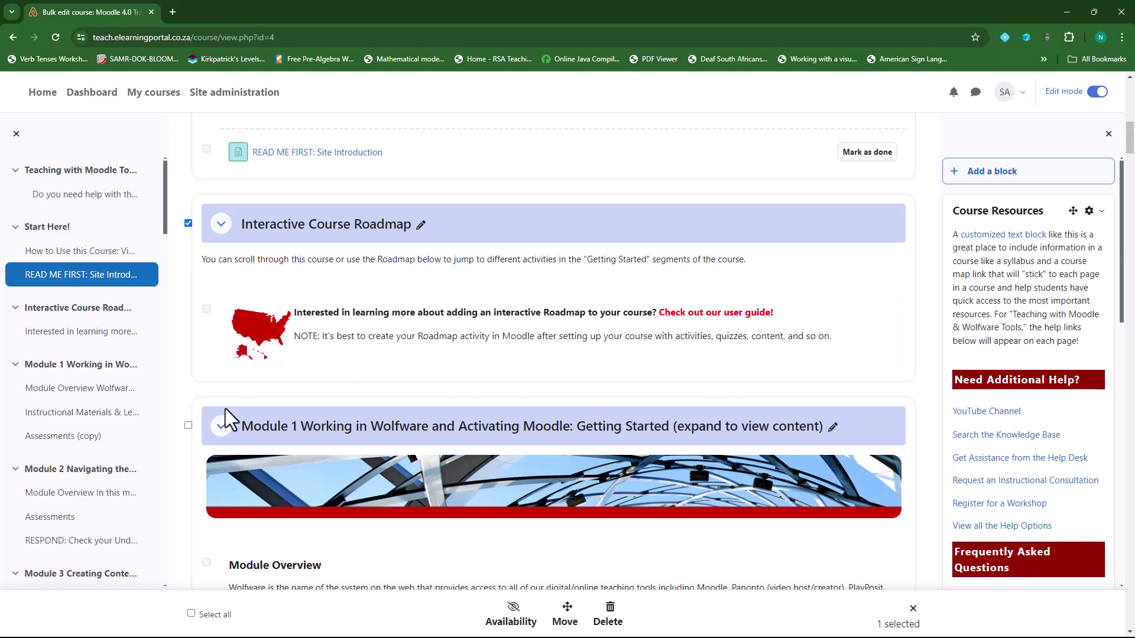
click(189, 424)
scroll(325, 441, down, 15)
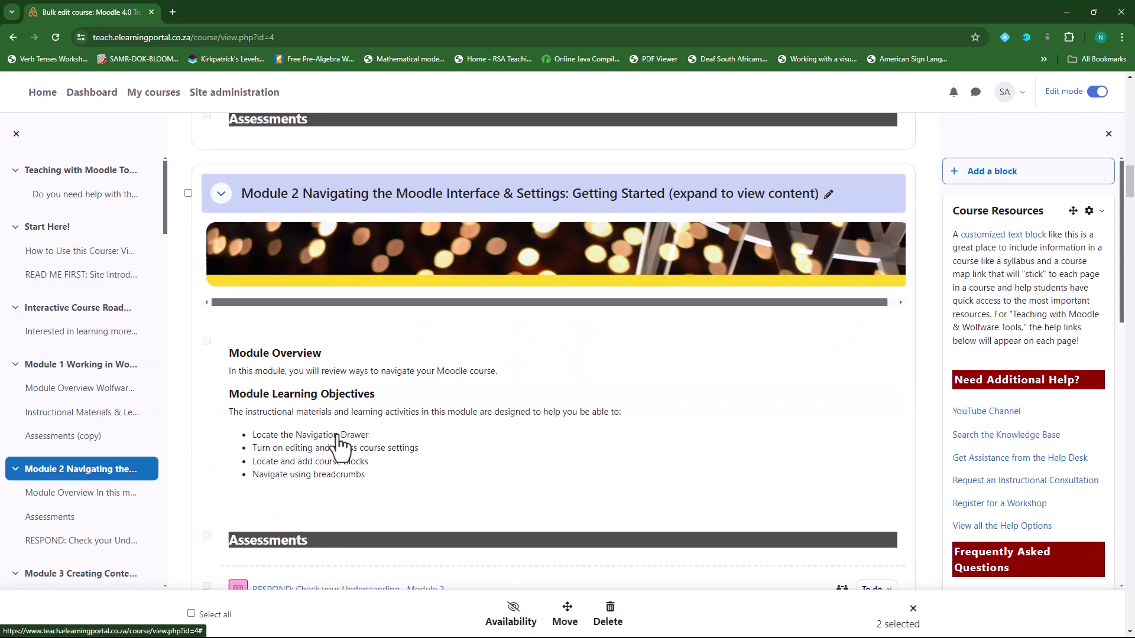
click(187, 192)
scroll(326, 390, down, 3)
scroll(327, 390, down, 3)
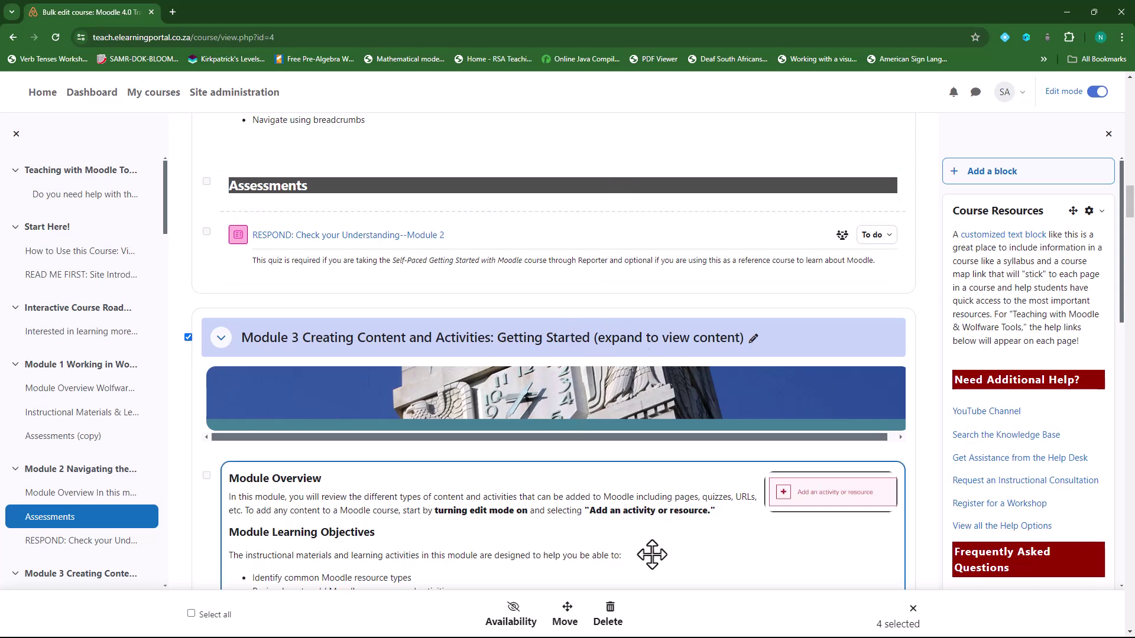
scroll(467, 355, up, 5)
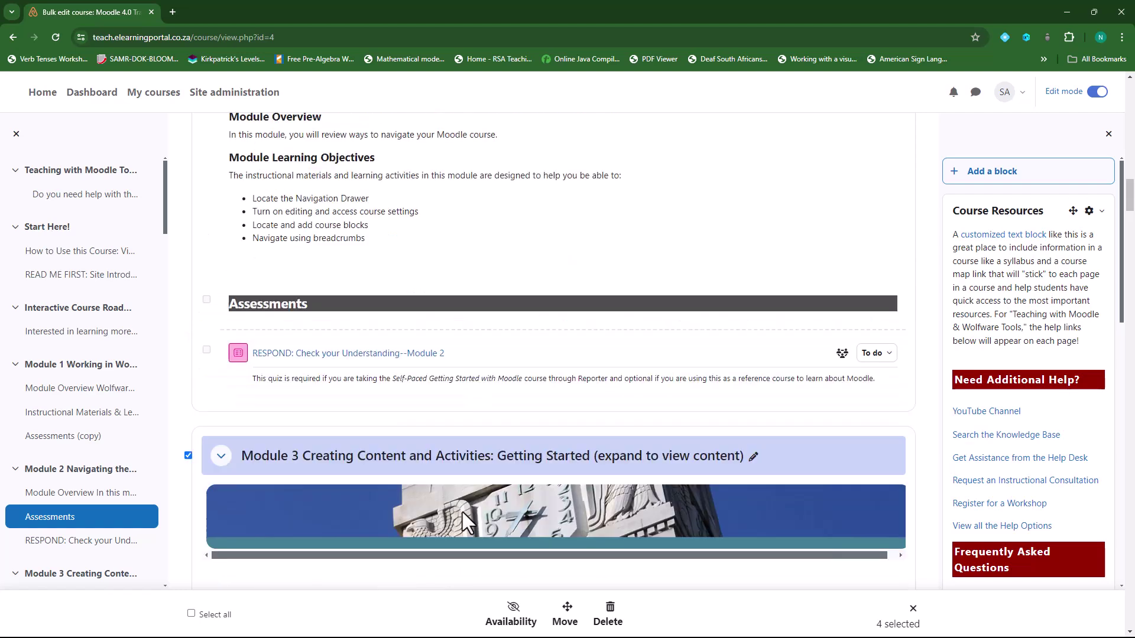
scroll(471, 337, down, 6)
scroll(471, 337, down, 15)
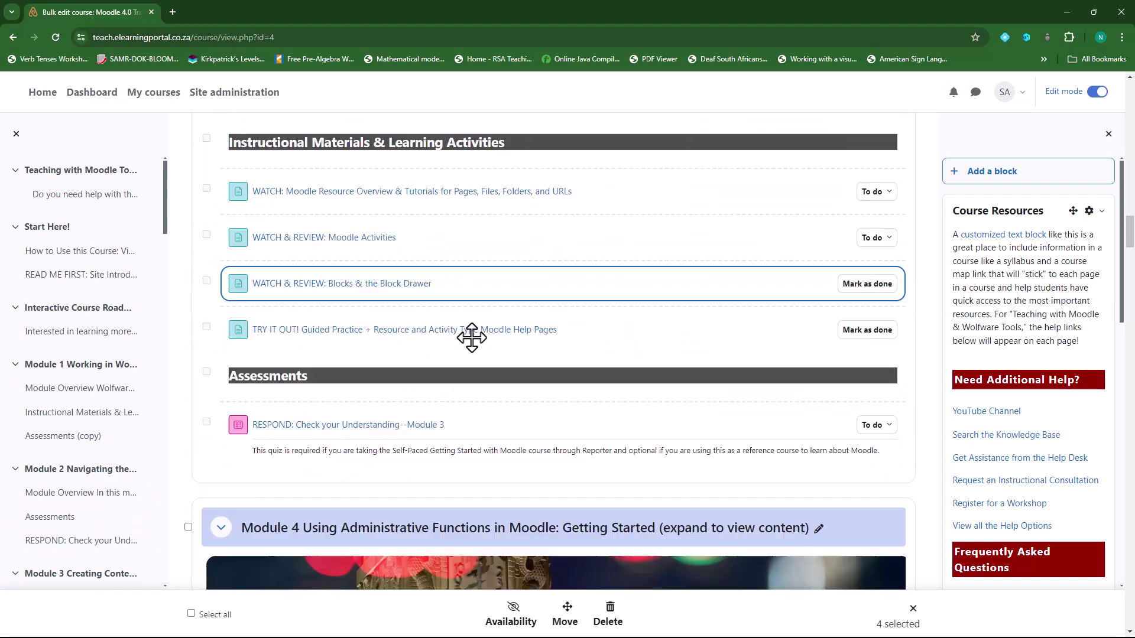
click(567, 611)
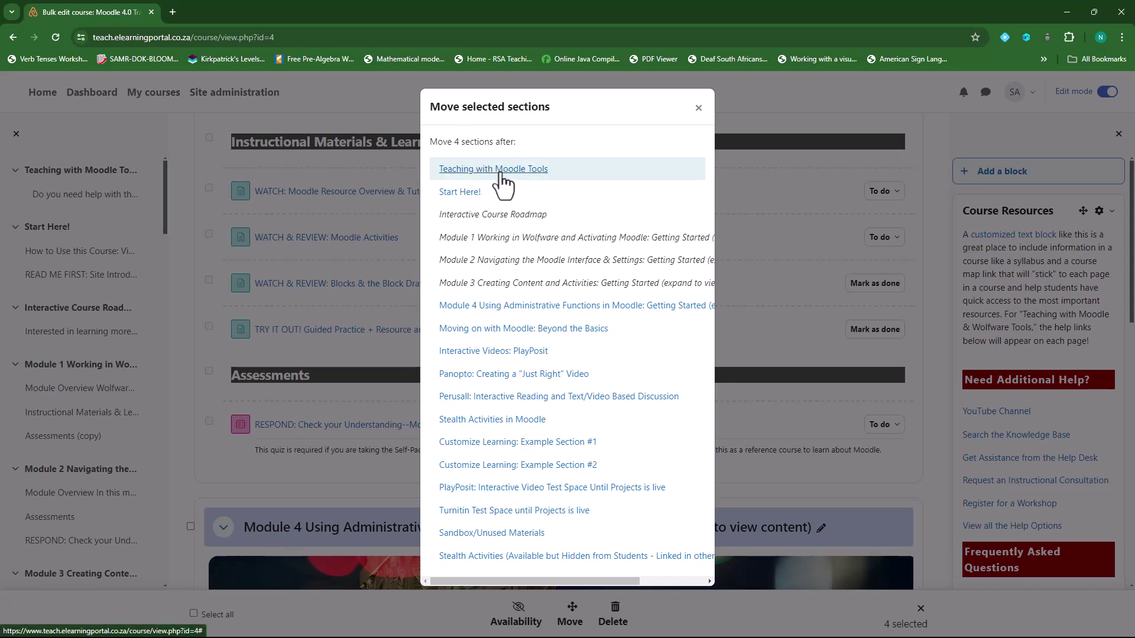
click(523, 169)
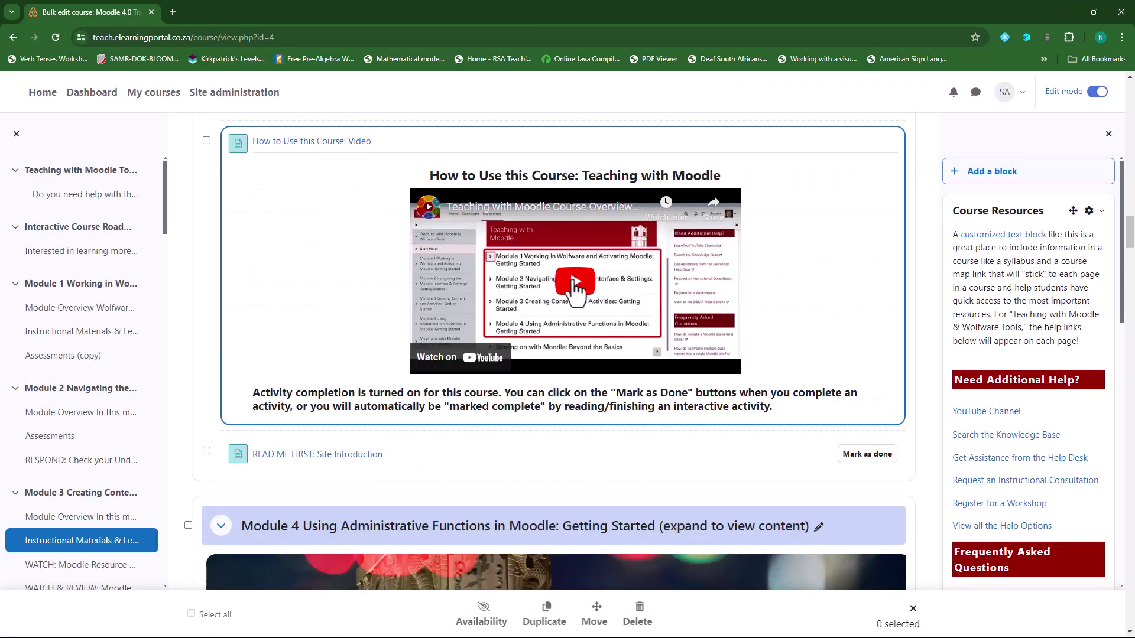
Step: Examine the order of the course sections from Module 3 up to Teaching with Moodle Tools and back down
scroll(549, 454, up, 12)
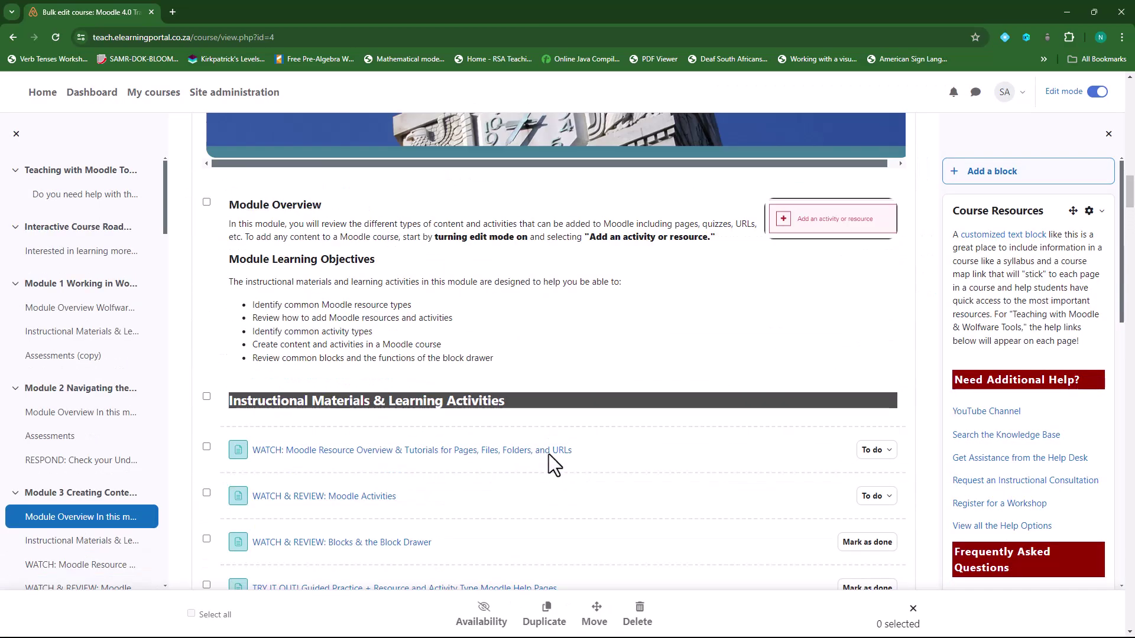
scroll(554, 443, up, 10)
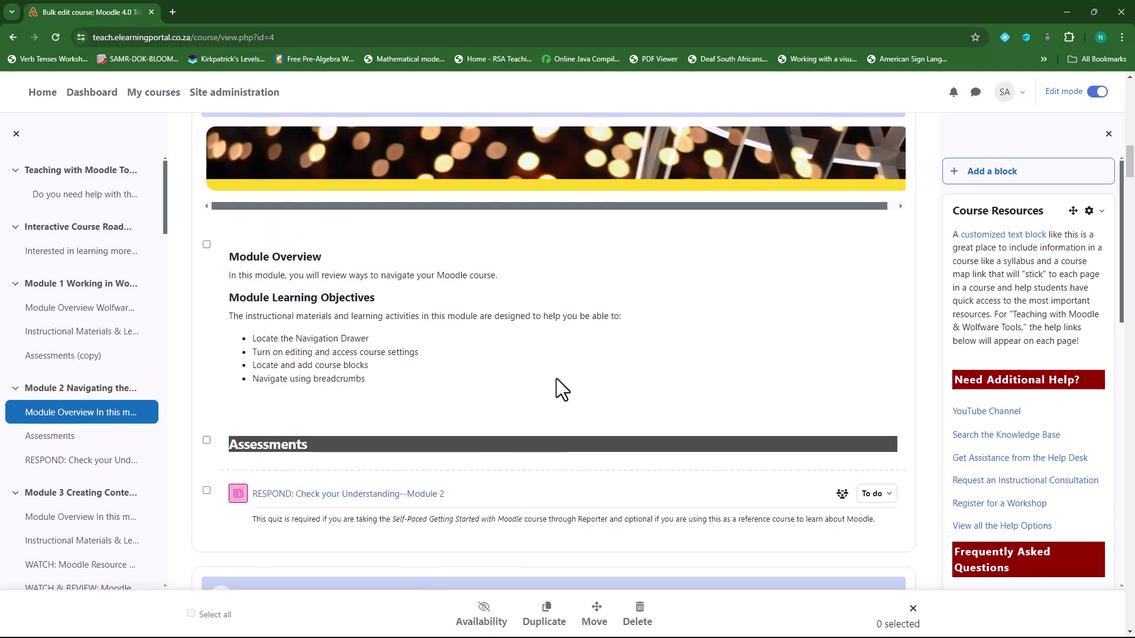
scroll(561, 417, up, 15)
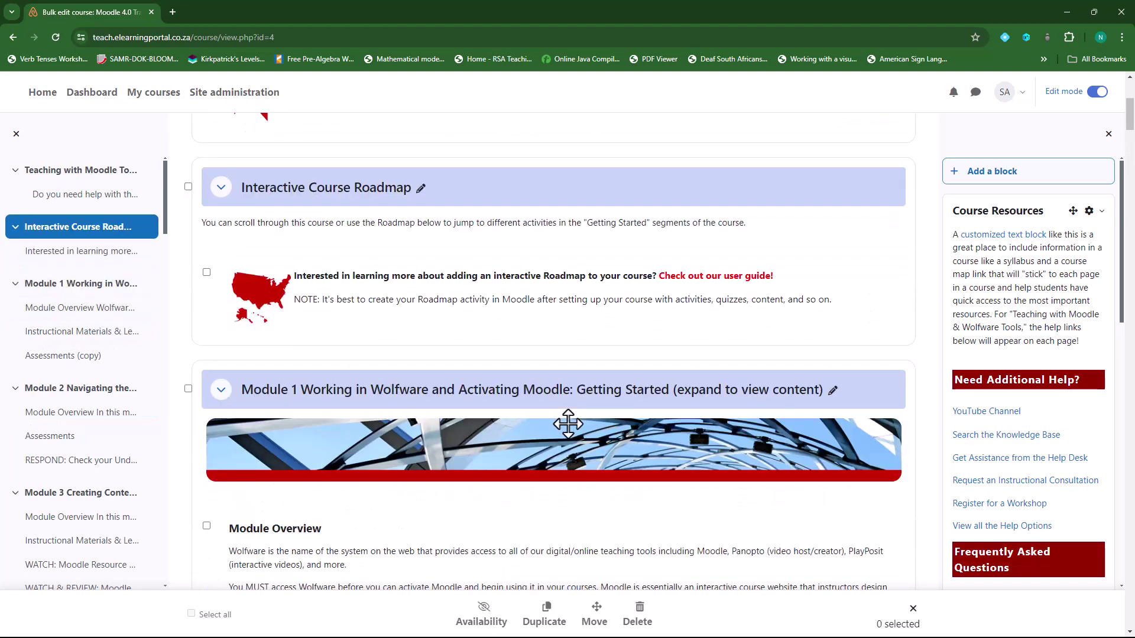
scroll(506, 470, up, 3)
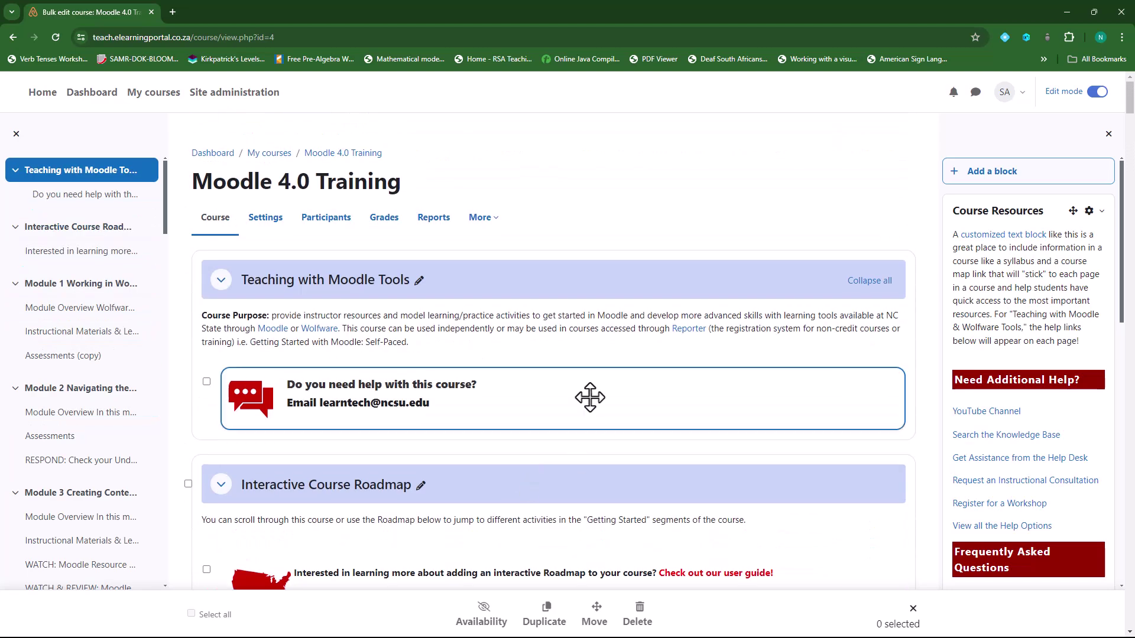
scroll(427, 514, down, 2)
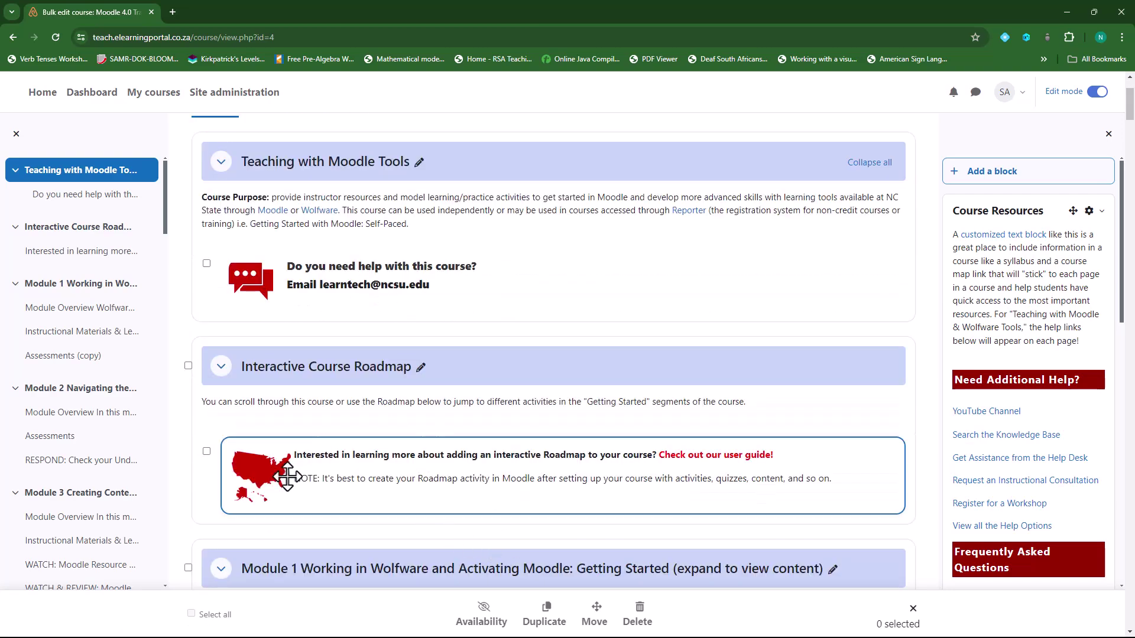
scroll(391, 494, down, 5)
scroll(392, 487, down, 15)
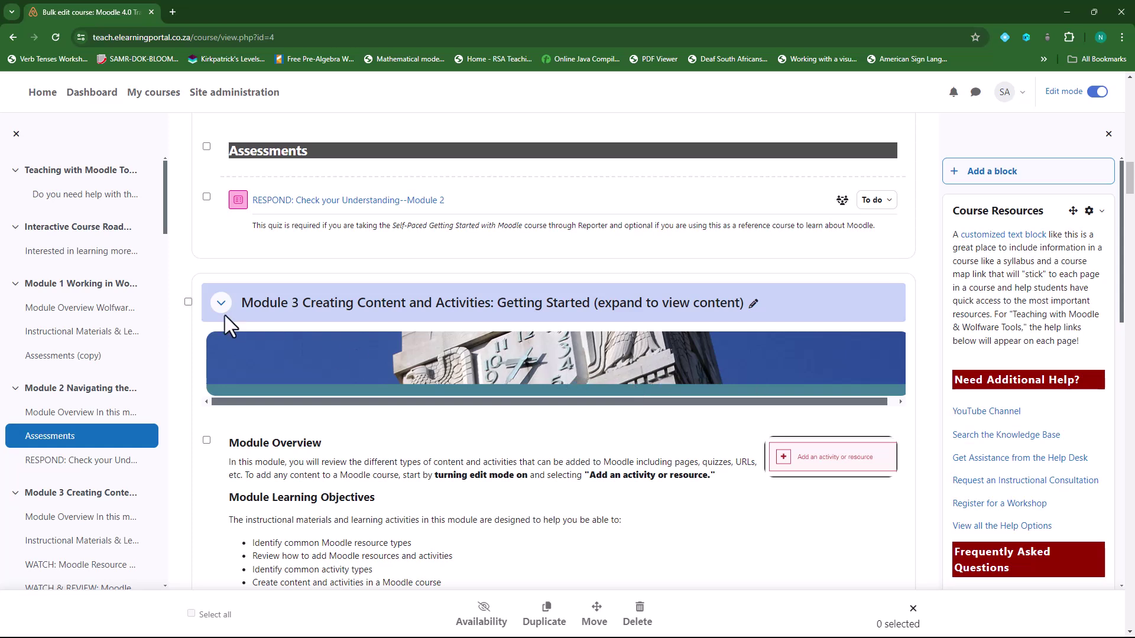
Step: Duplicate Module 3's Module Overview, its Instructional Materials & Learning Activities label and the four WATCH and TRY IT OUT! pages as one bulk action
click(188, 302)
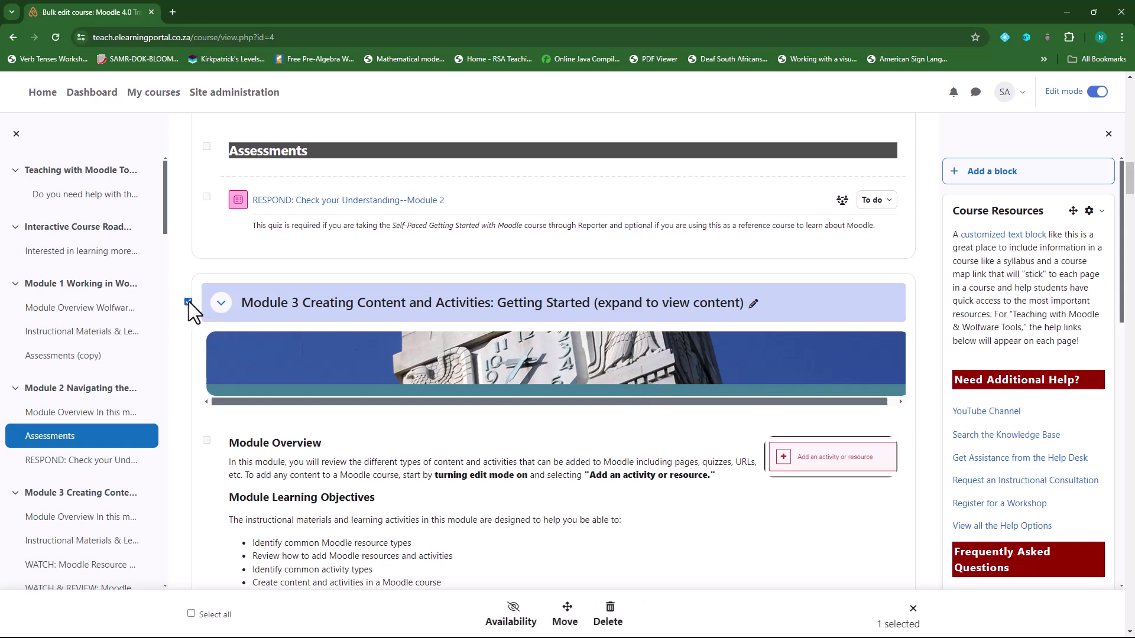
click(188, 301)
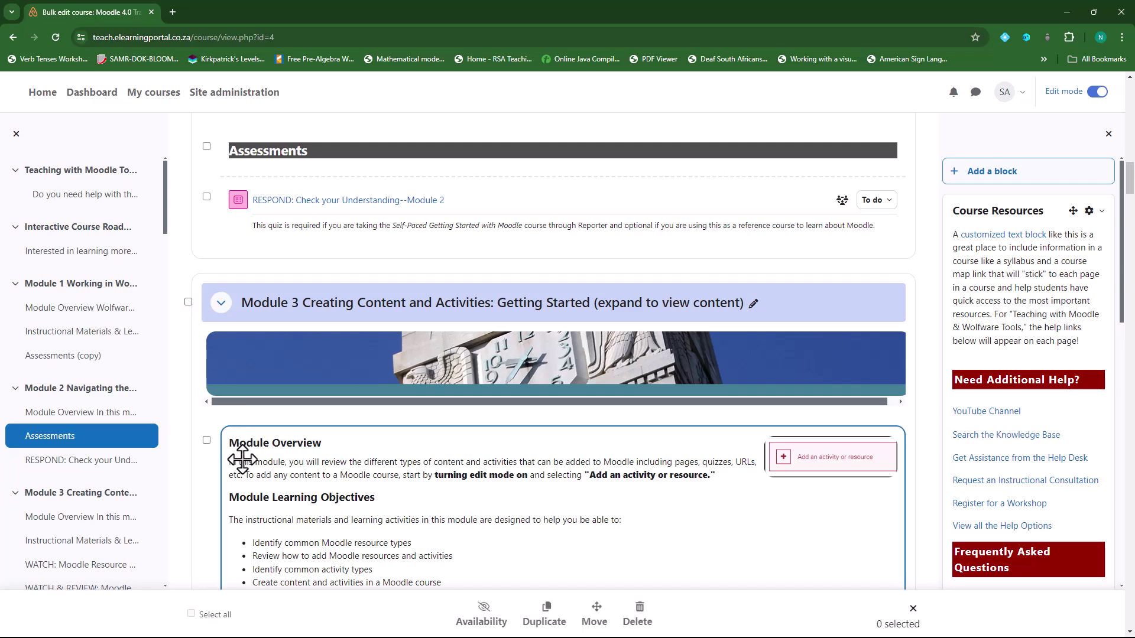
scroll(242, 461, down, 2)
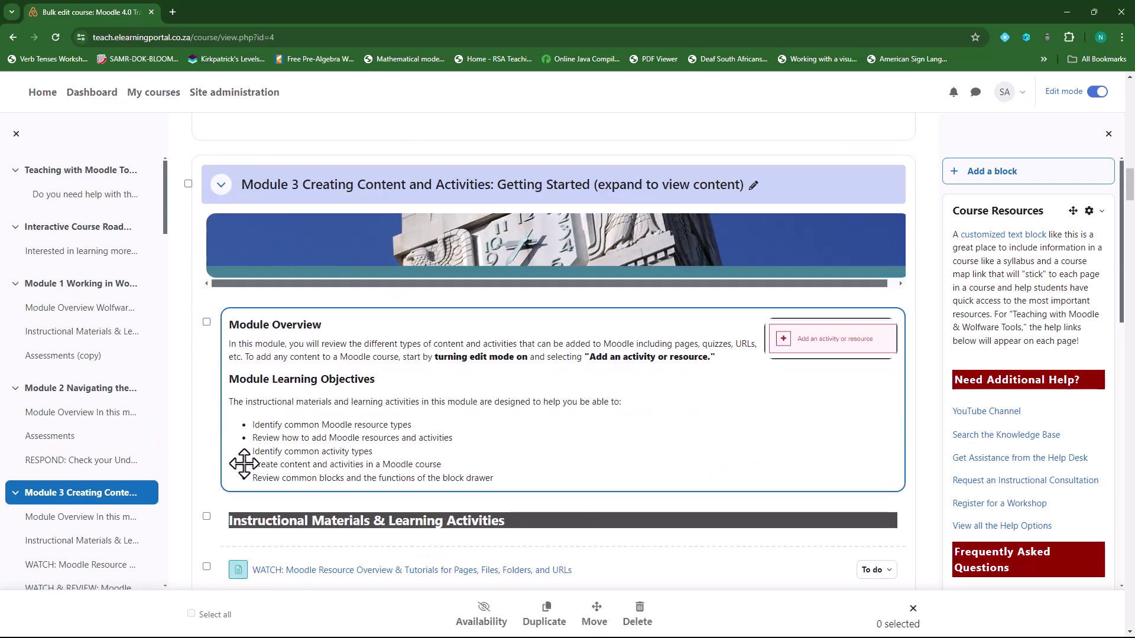
click(206, 323)
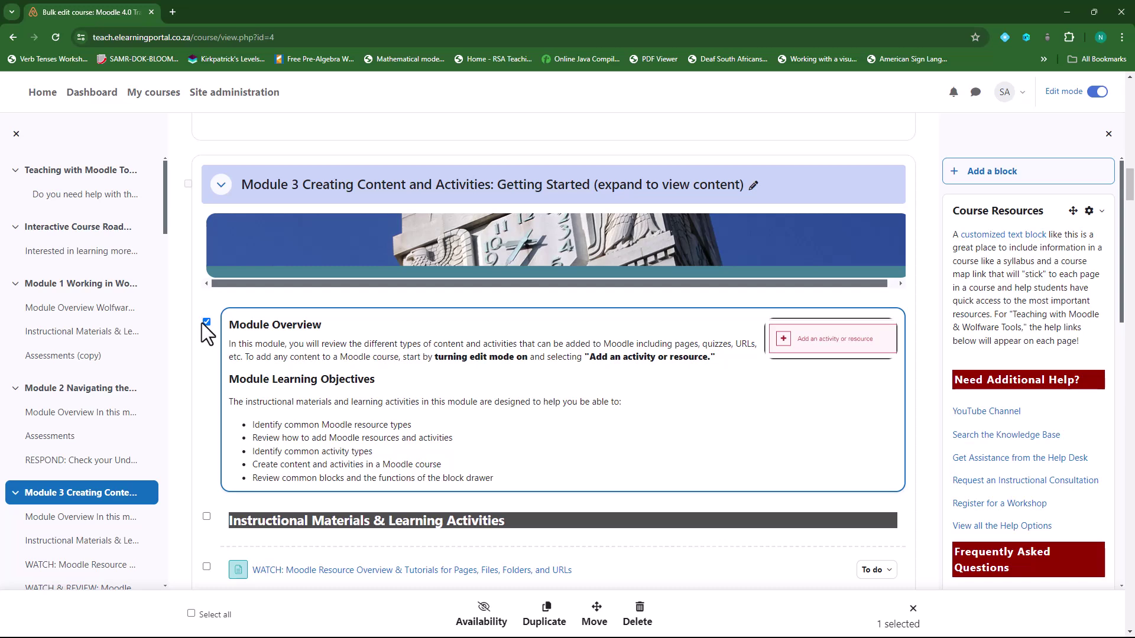
scroll(203, 323, down, 4)
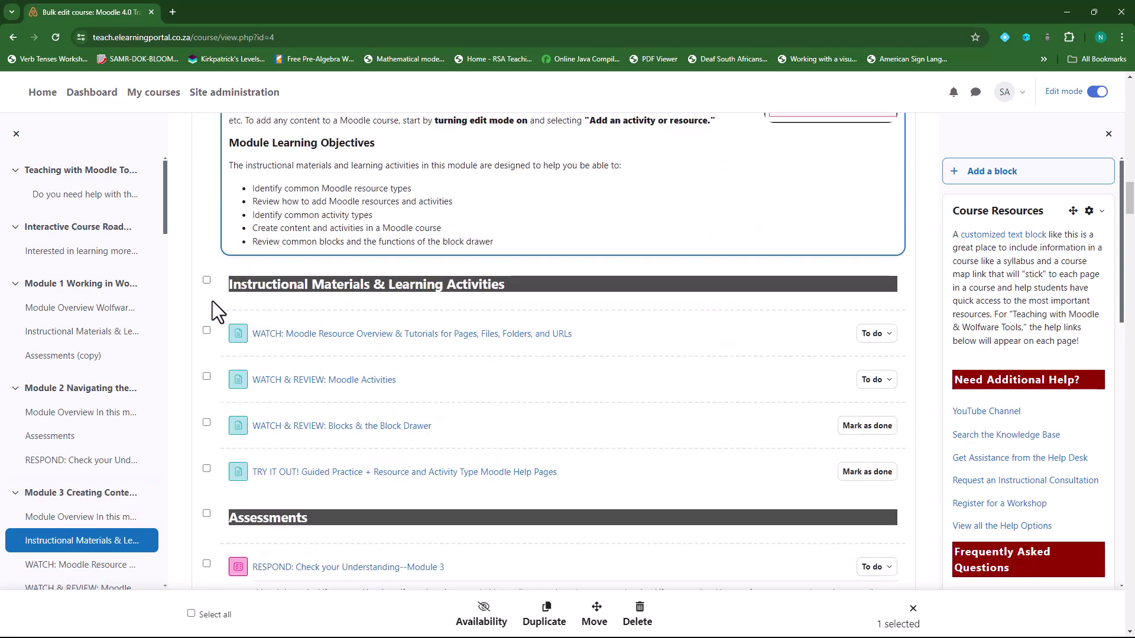
click(206, 280)
click(207, 330)
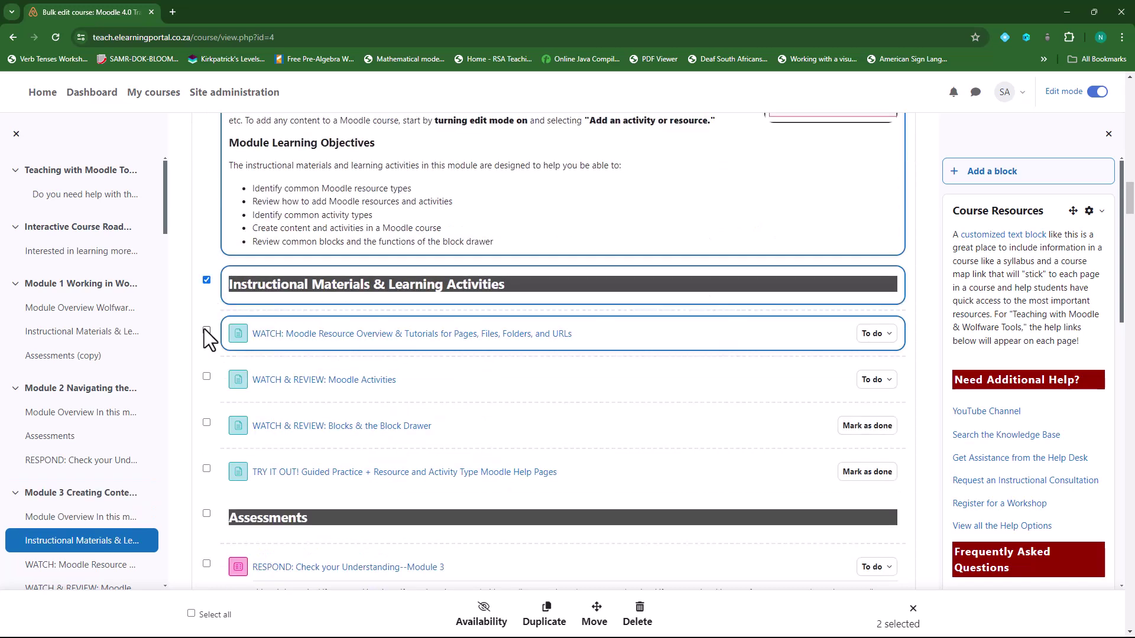
click(207, 376)
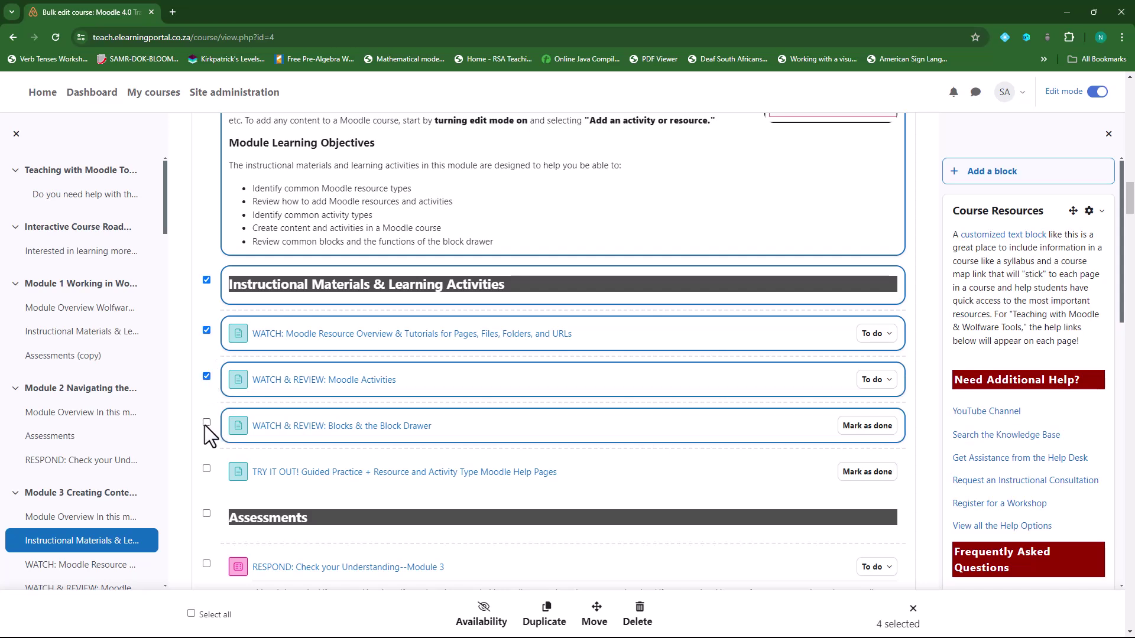
click(207, 468)
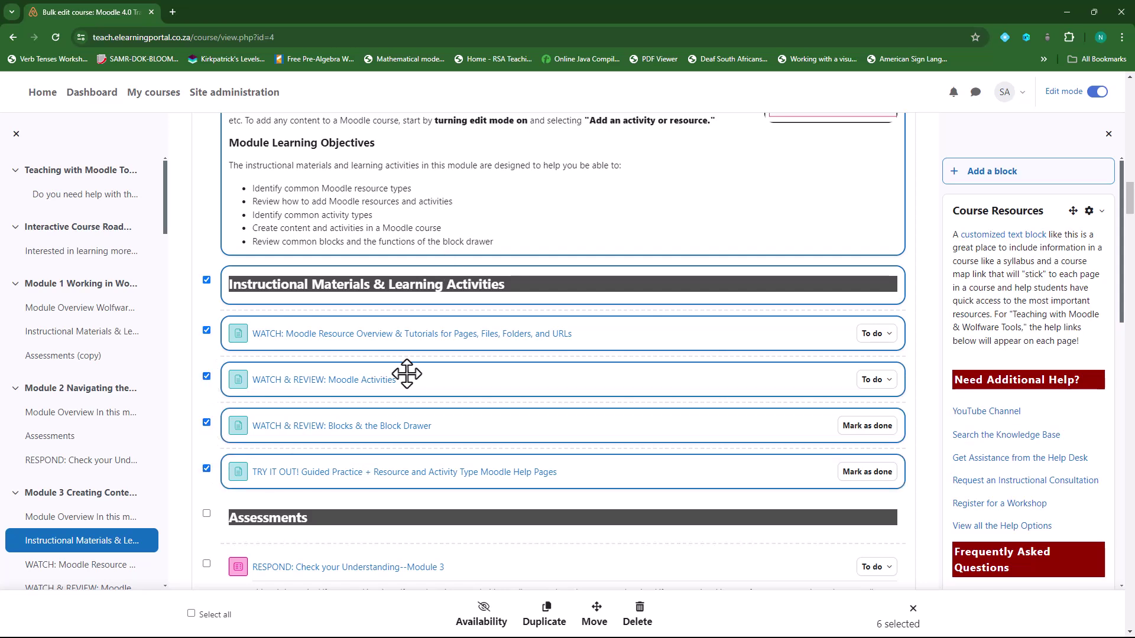
click(547, 621)
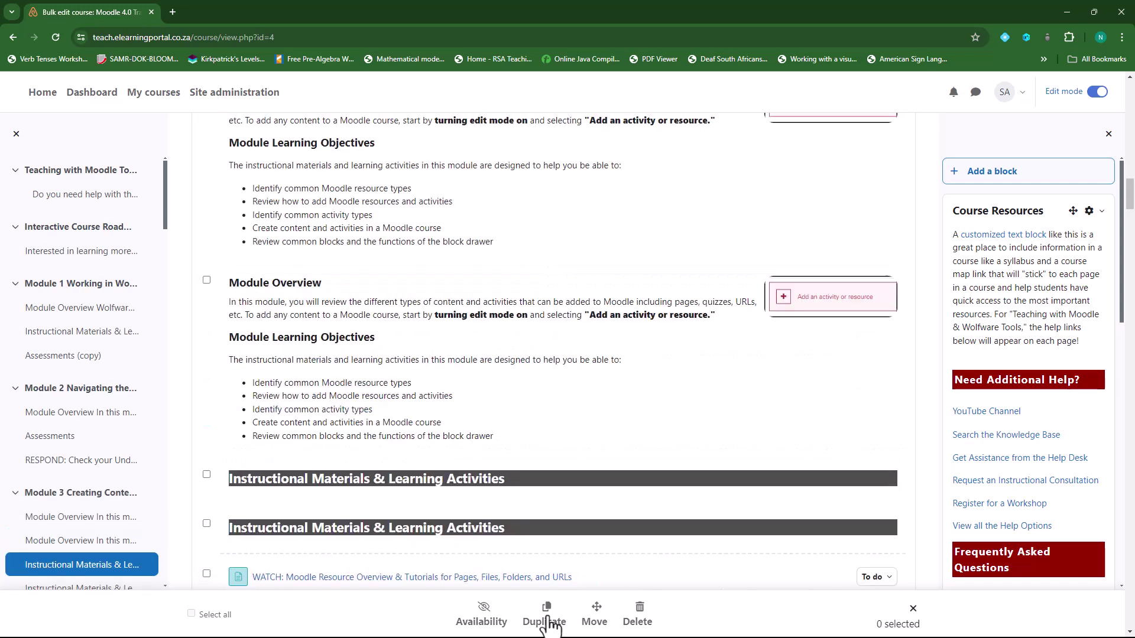
scroll(425, 316, up, 4)
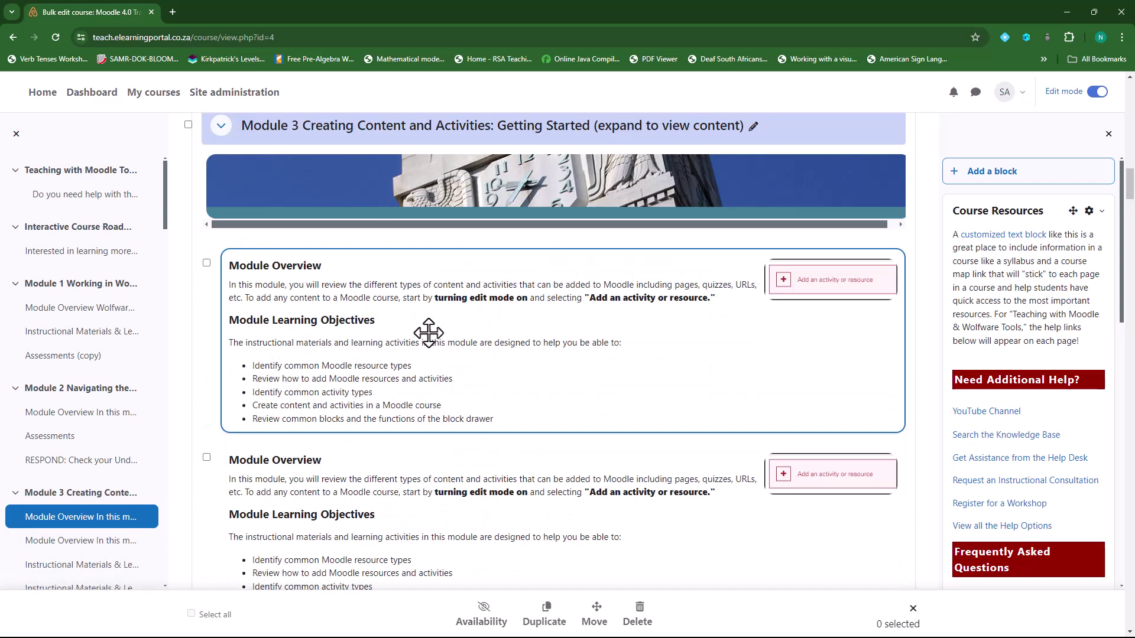
Step: Examine the duplicated overview, label and pages in the Module 3 section, from its heading to the Module 3 RESPOND quiz
scroll(426, 376, up, 3)
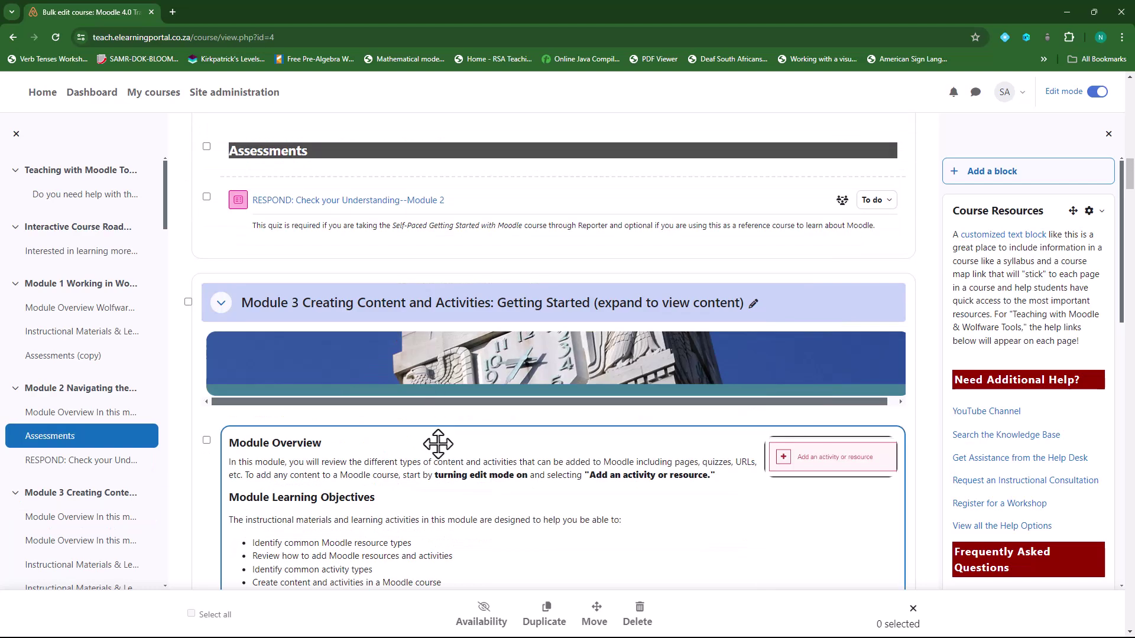
scroll(436, 443, down, 11)
scroll(430, 414, down, 5)
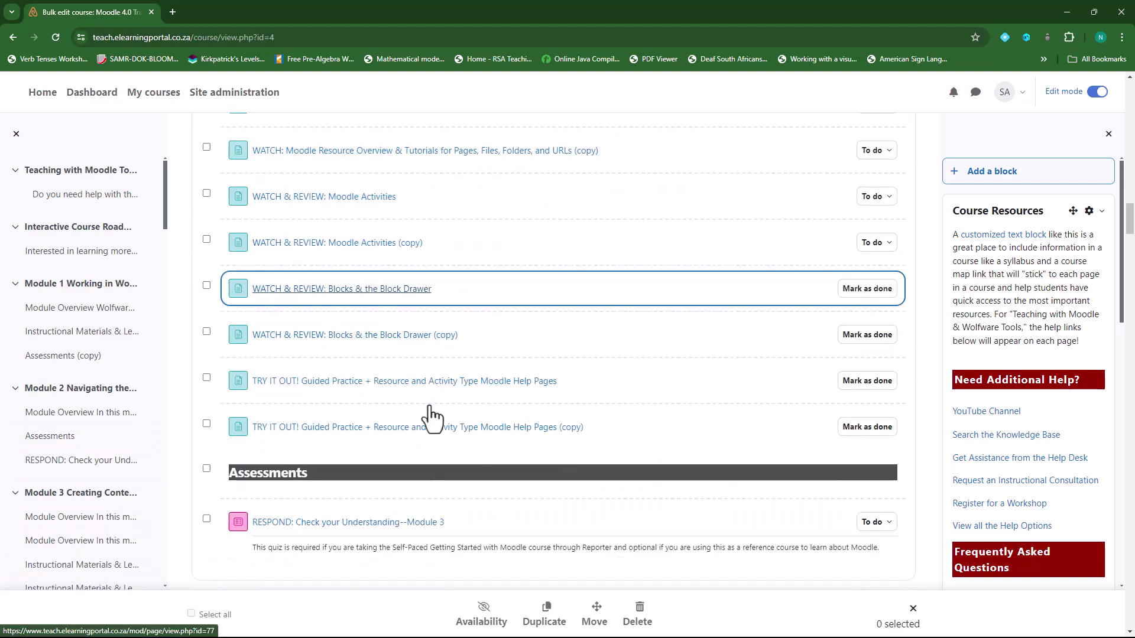
scroll(435, 392, up, 15)
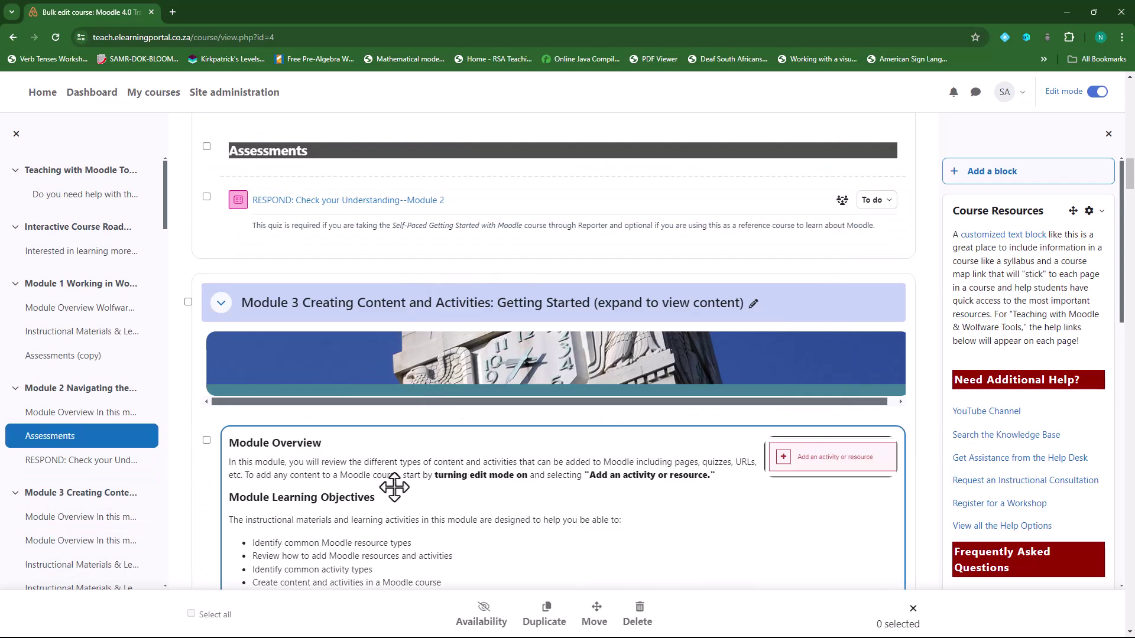
scroll(395, 486, down, 1)
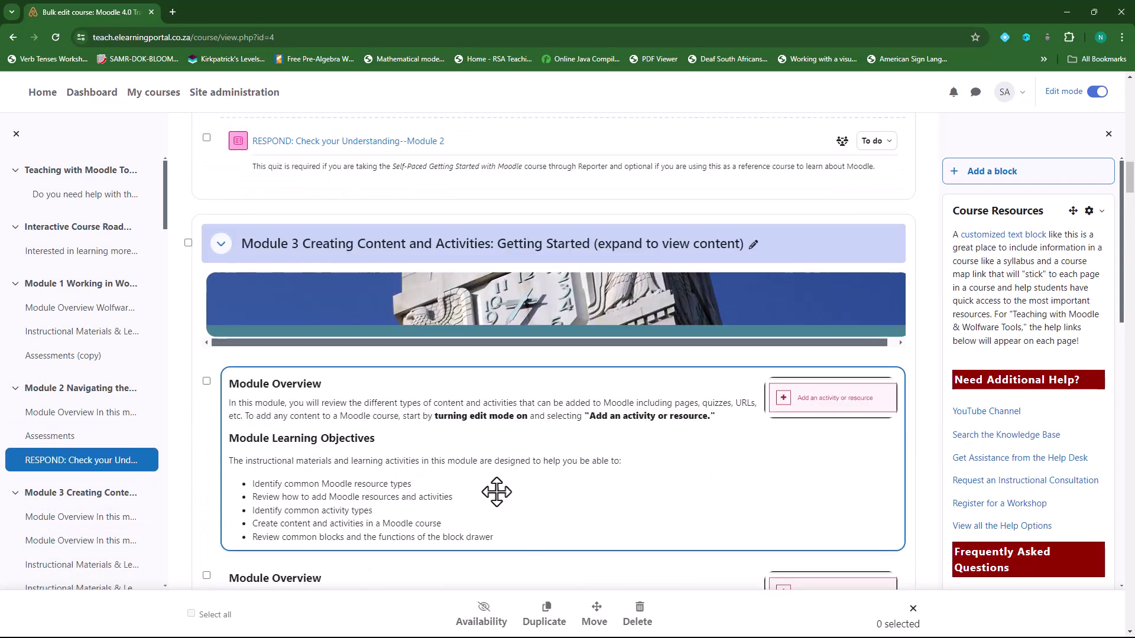
scroll(512, 449, down, 2)
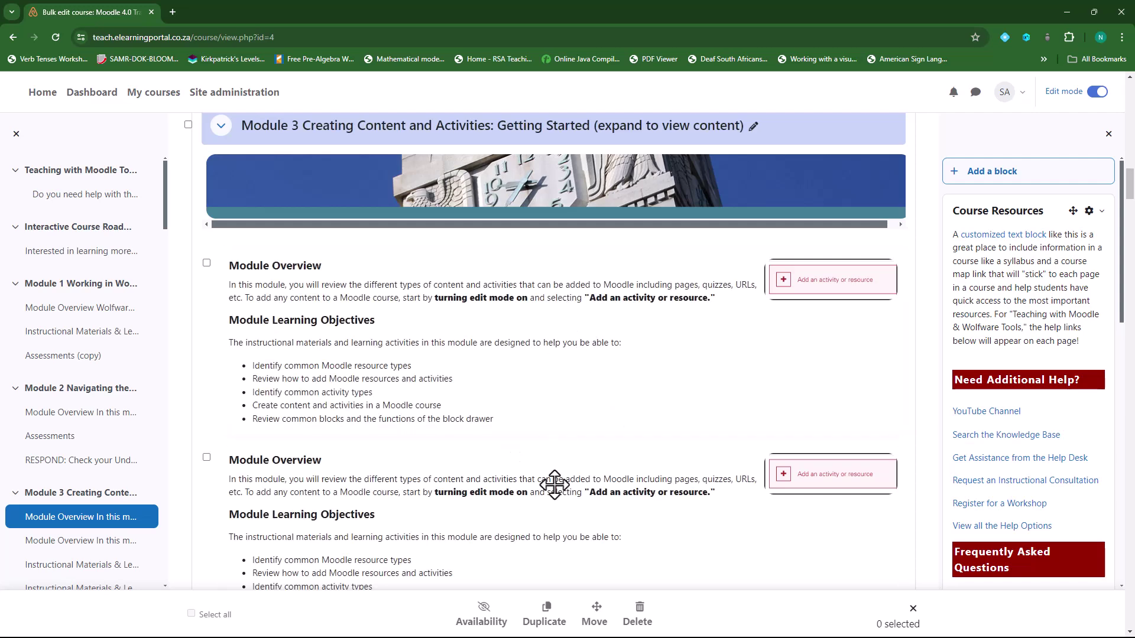
Step: Bulk delete Module 3's second Module Overview, first Instructional Materials & Learning Activities label, and the original Moodle Resource Overview and Moodle Activities WATCH pages
scroll(552, 334, down, 4)
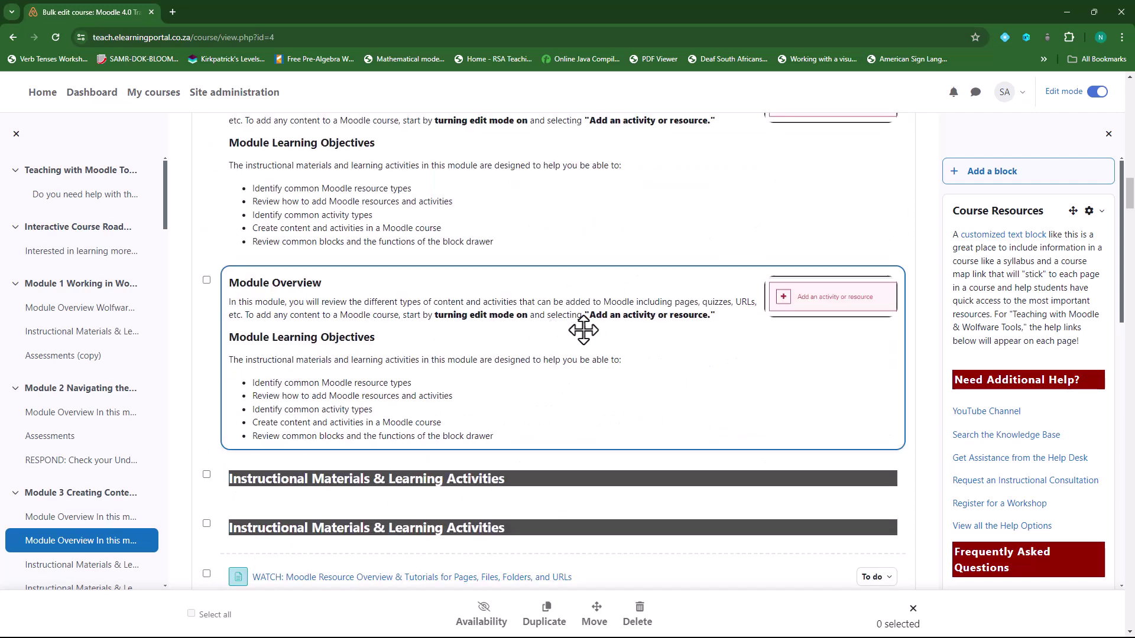
scroll(485, 296, down, 1)
click(207, 162)
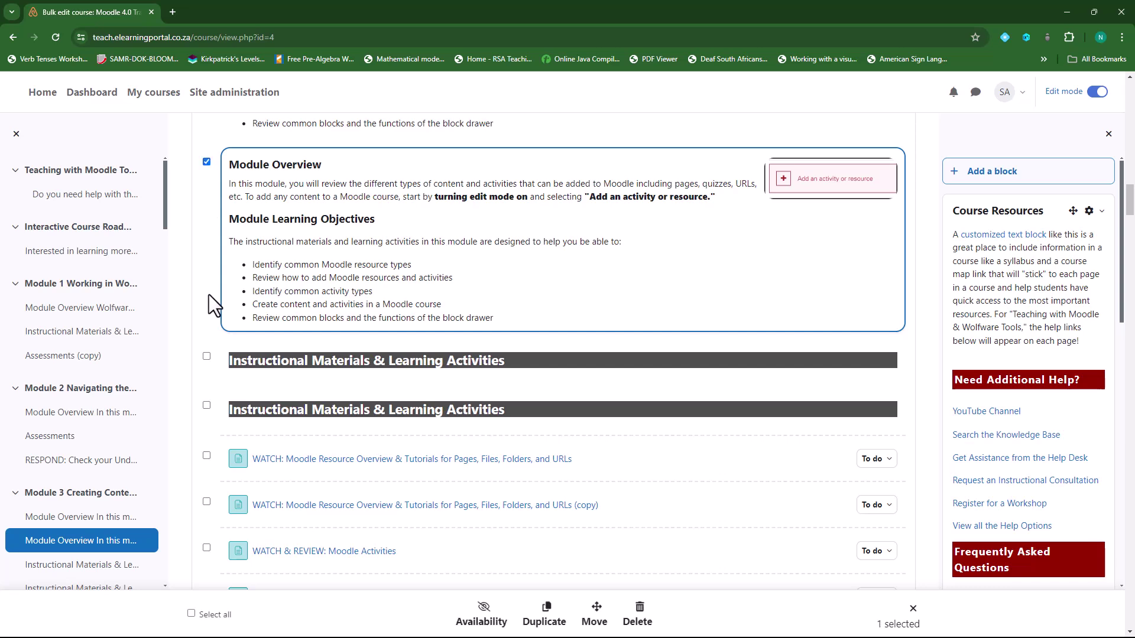
scroll(249, 420, down, 1)
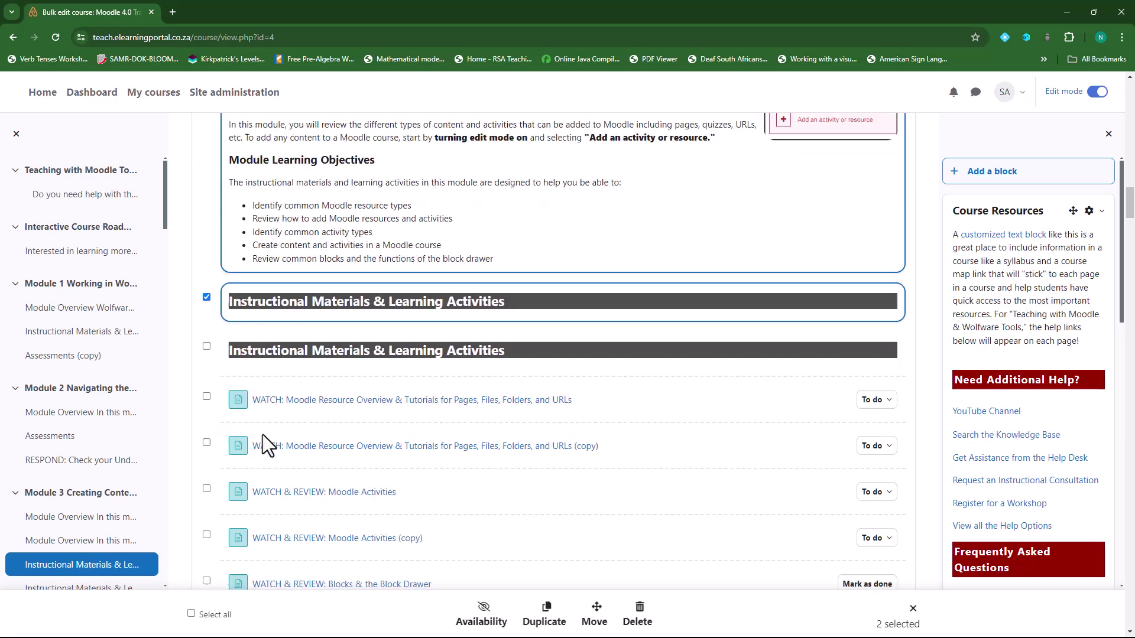
click(207, 398)
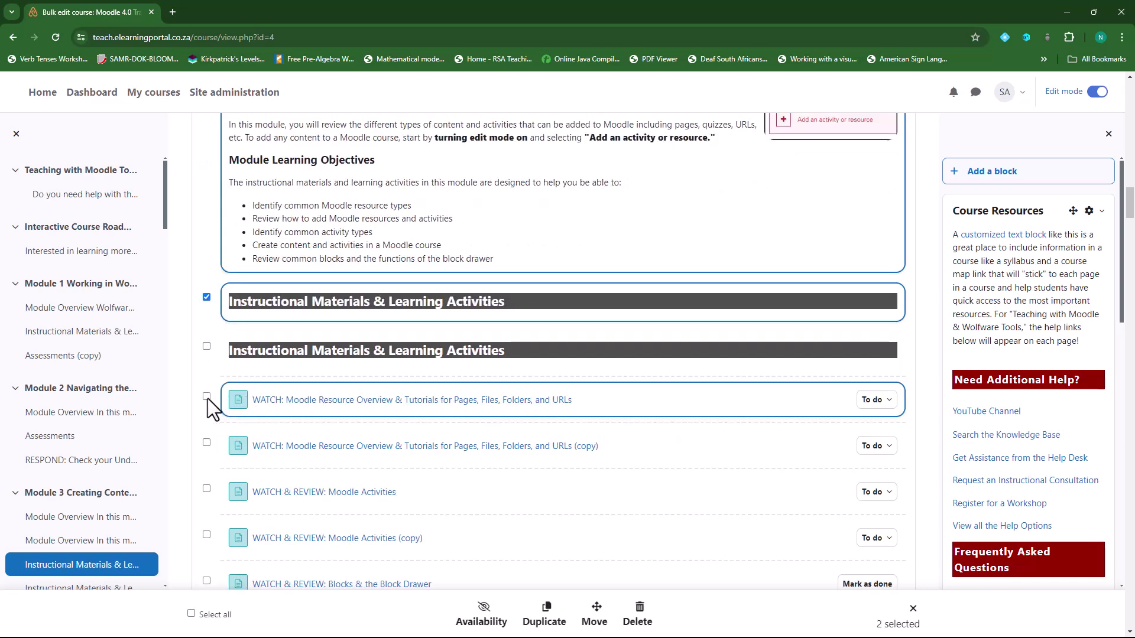
click(206, 489)
scroll(475, 461, down, 2)
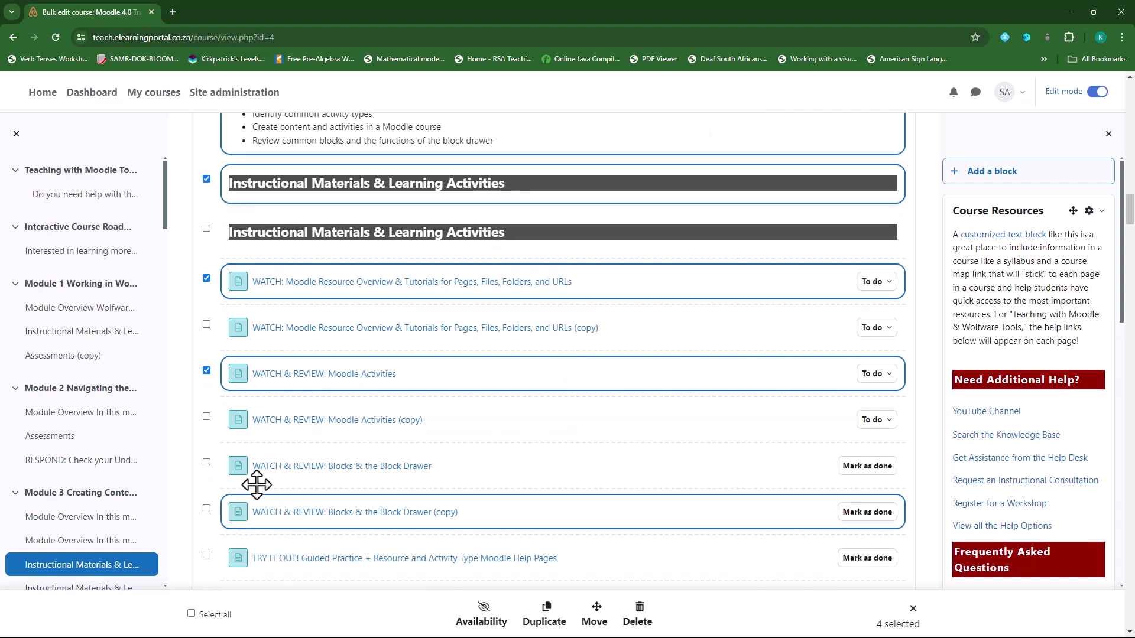
click(640, 609)
click(685, 188)
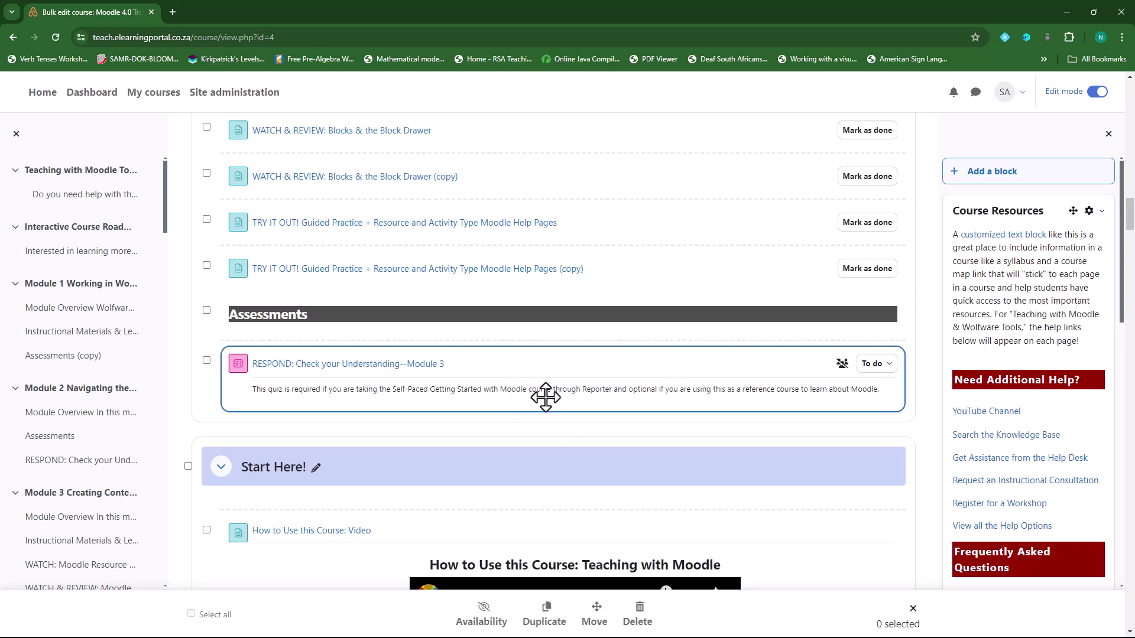
Step: Select Module 3's Blocks & the Block Drawer (copy), both TRY IT OUT! pages, and Module 4's Instructional Materials & Learning Activities label
click(206, 172)
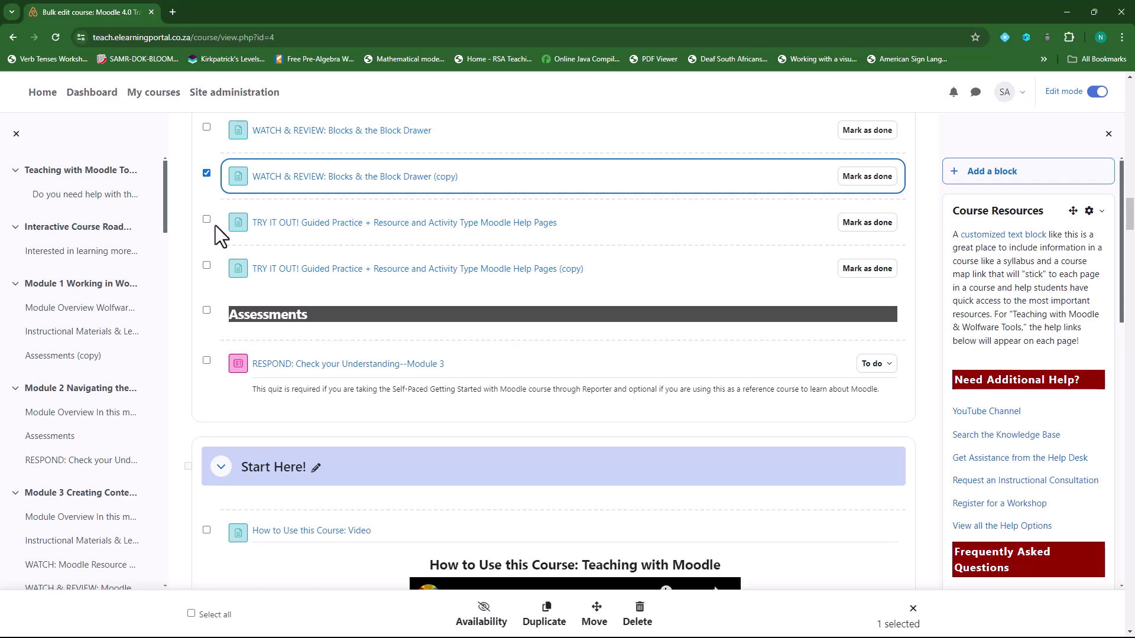
click(206, 219)
click(206, 265)
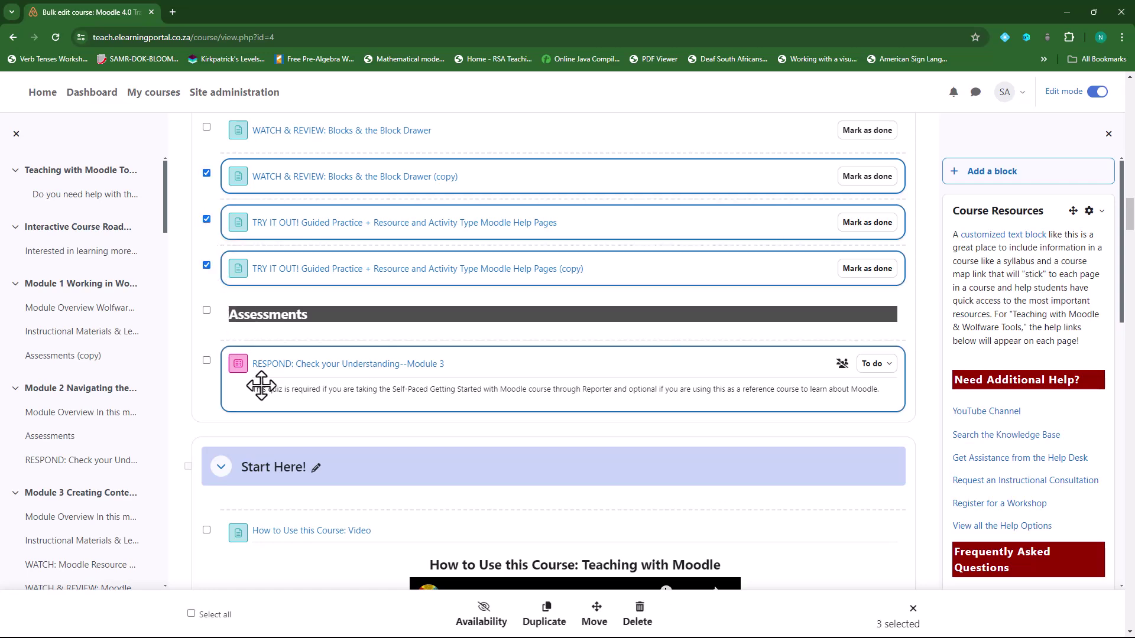
scroll(277, 412, down, 5)
scroll(277, 412, down, 10)
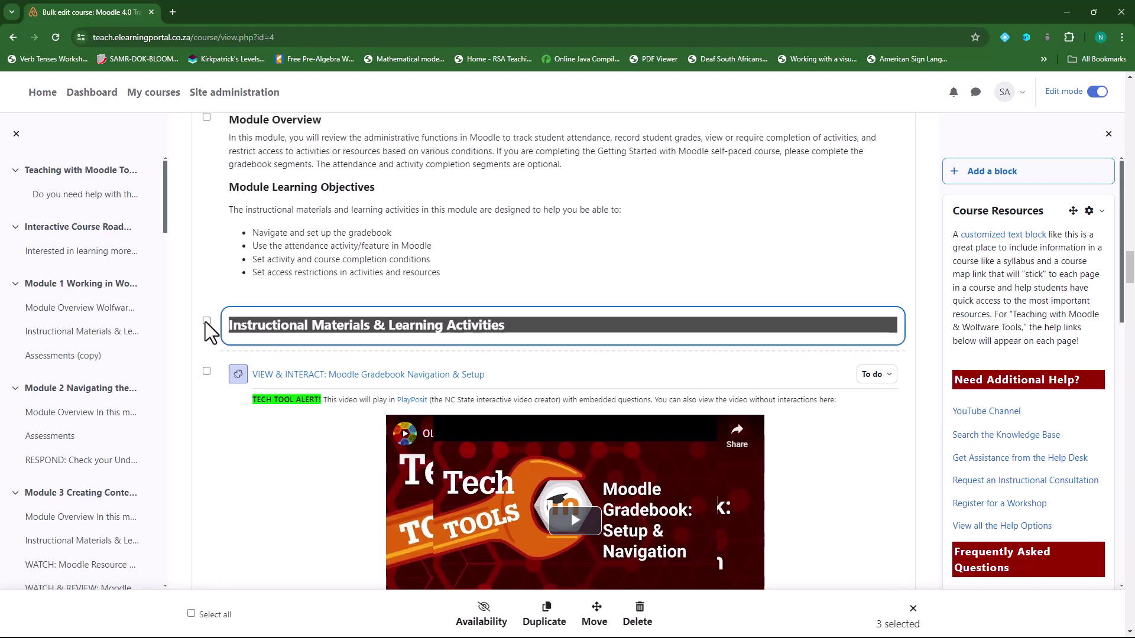
scroll(246, 399, down, 20)
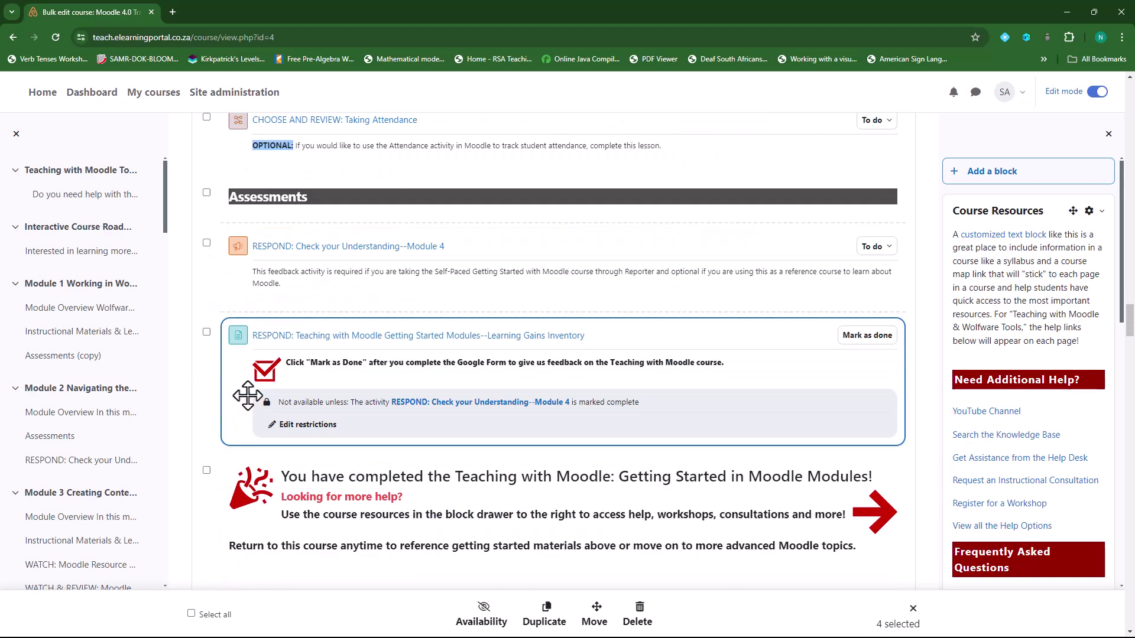
Step: Add NC State Book, the 1-minute Playposit Student Experience video and the Panopto DEMO course video to the selection, and hide all selected items on the course page
scroll(248, 393, down, 4)
click(206, 349)
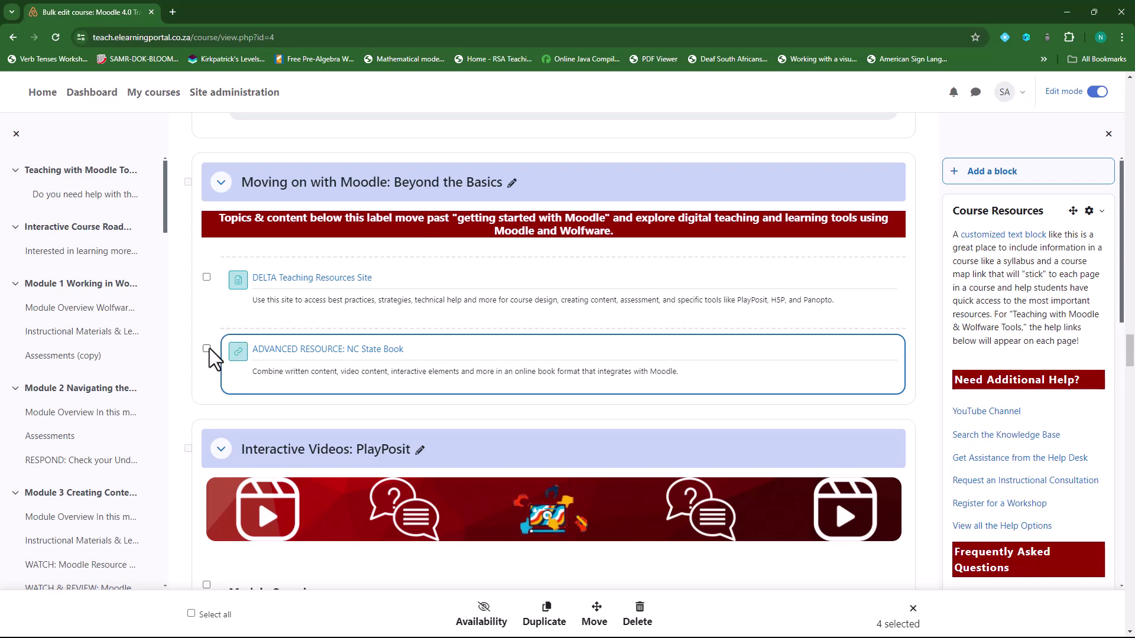
scroll(212, 354, down, 8)
click(207, 388)
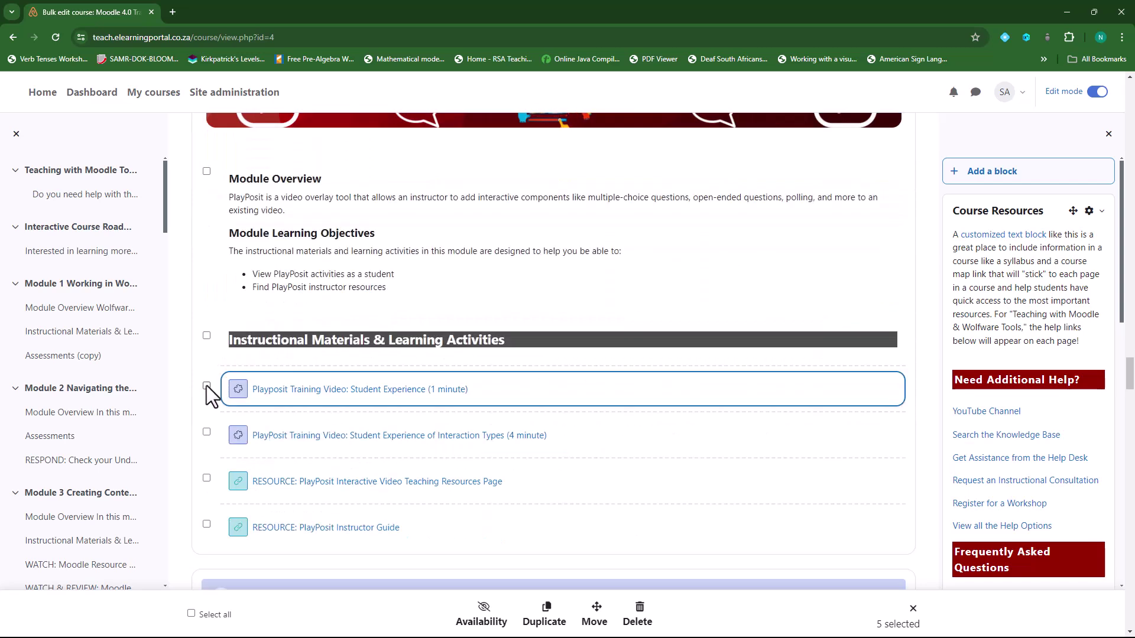
scroll(222, 396, down, 3)
scroll(230, 400, down, 8)
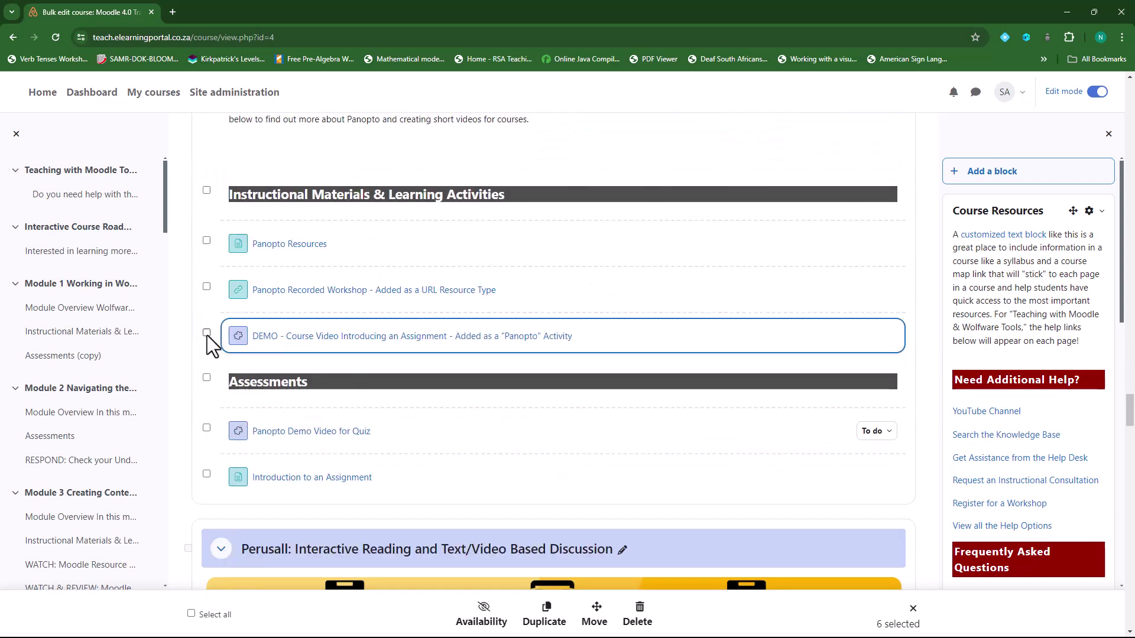
click(483, 615)
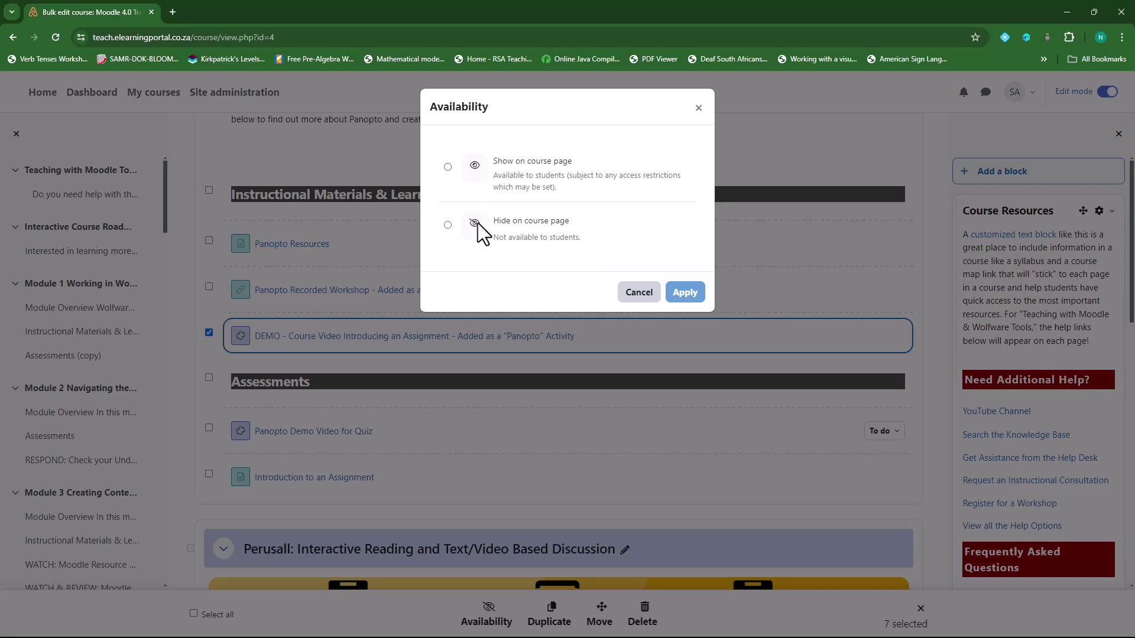
click(448, 225)
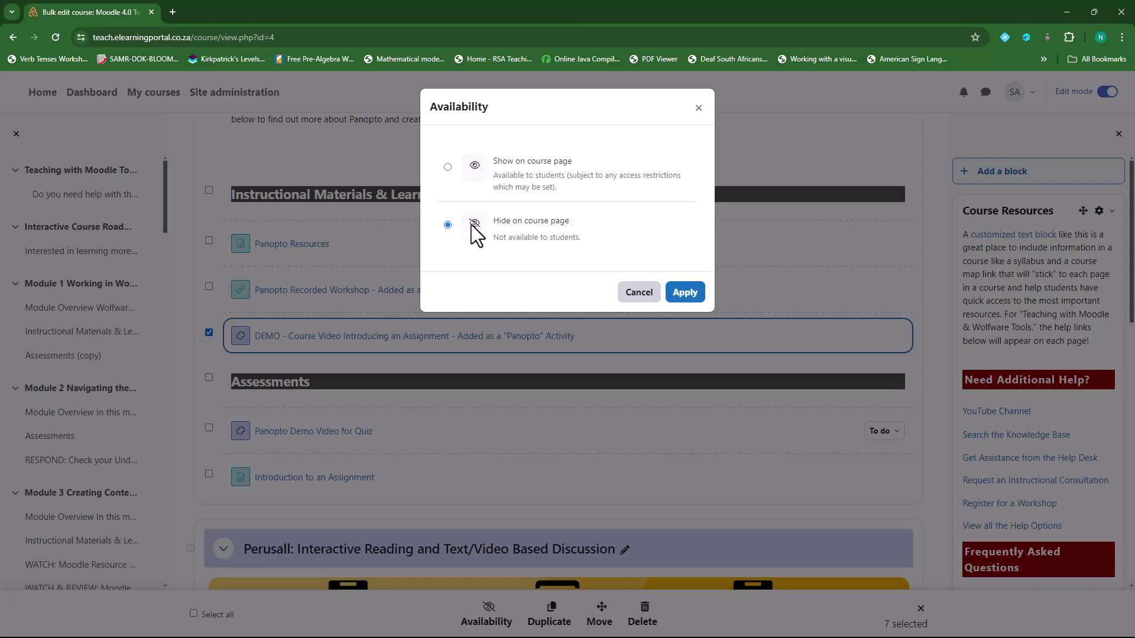
click(686, 292)
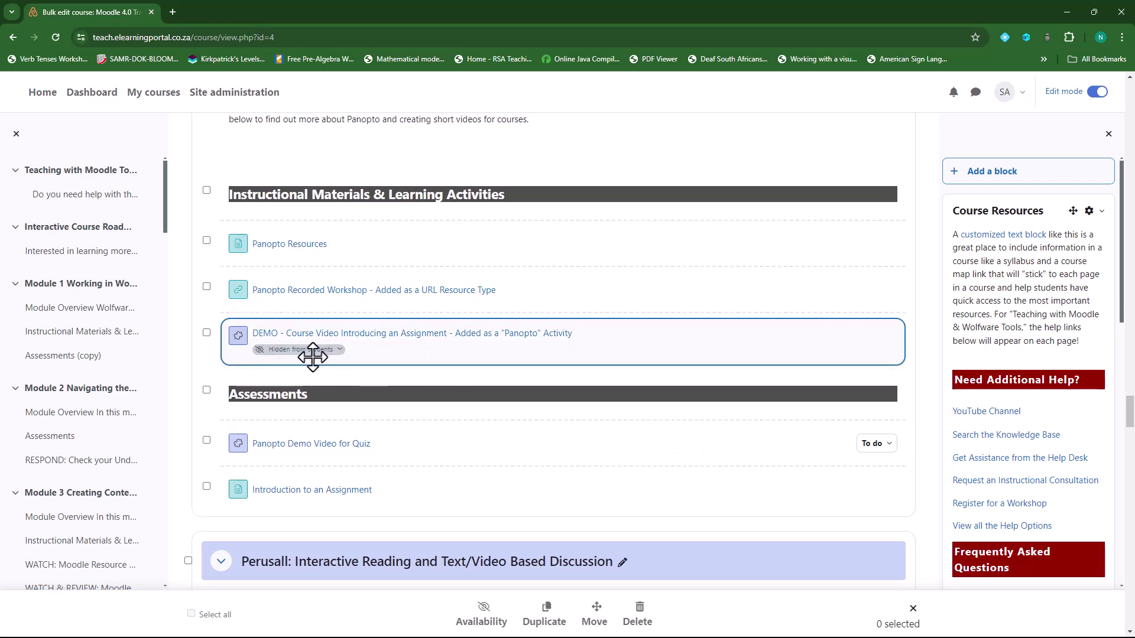
Step: Check the visibility of the changed PlayPosit video and NC State Book resource, and leave bulk editing
scroll(313, 356, up, 15)
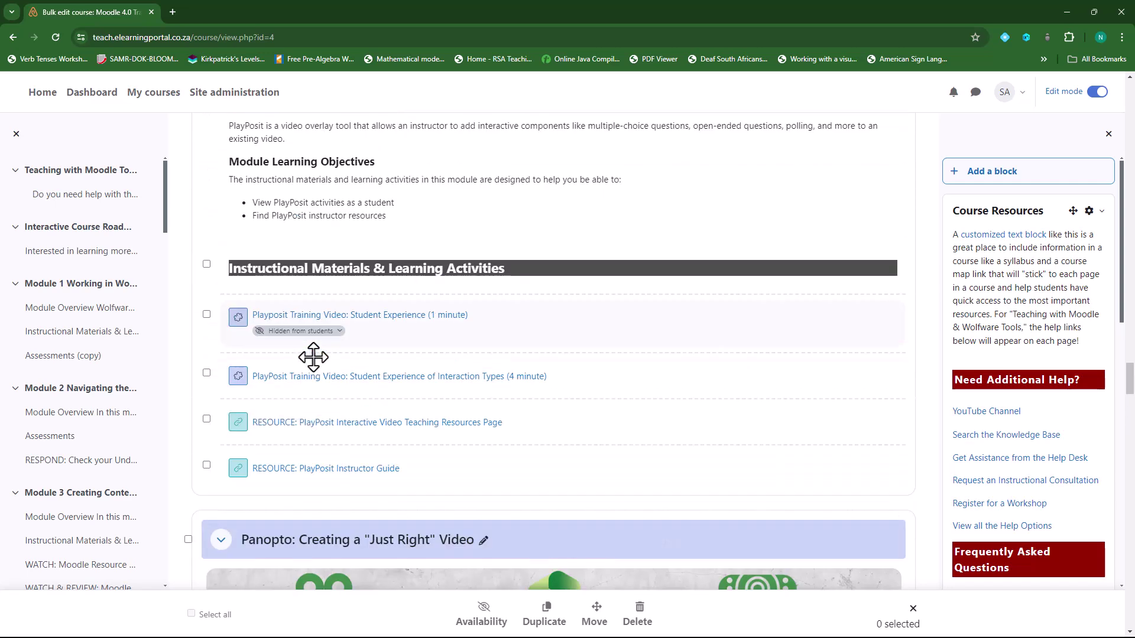
scroll(298, 340, up, 11)
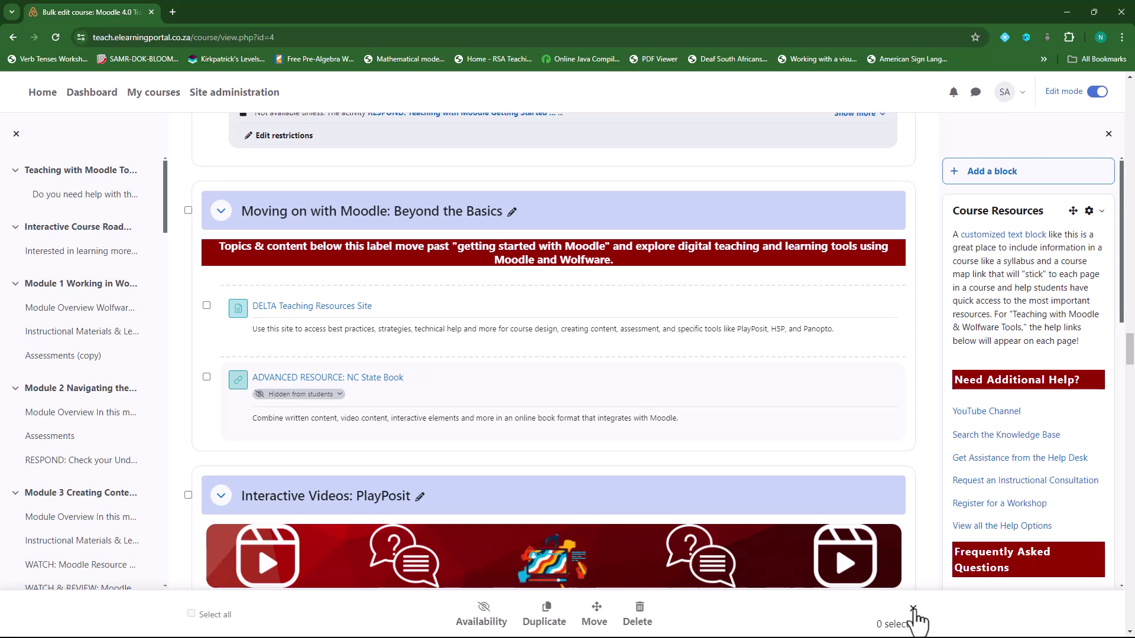
click(913, 611)
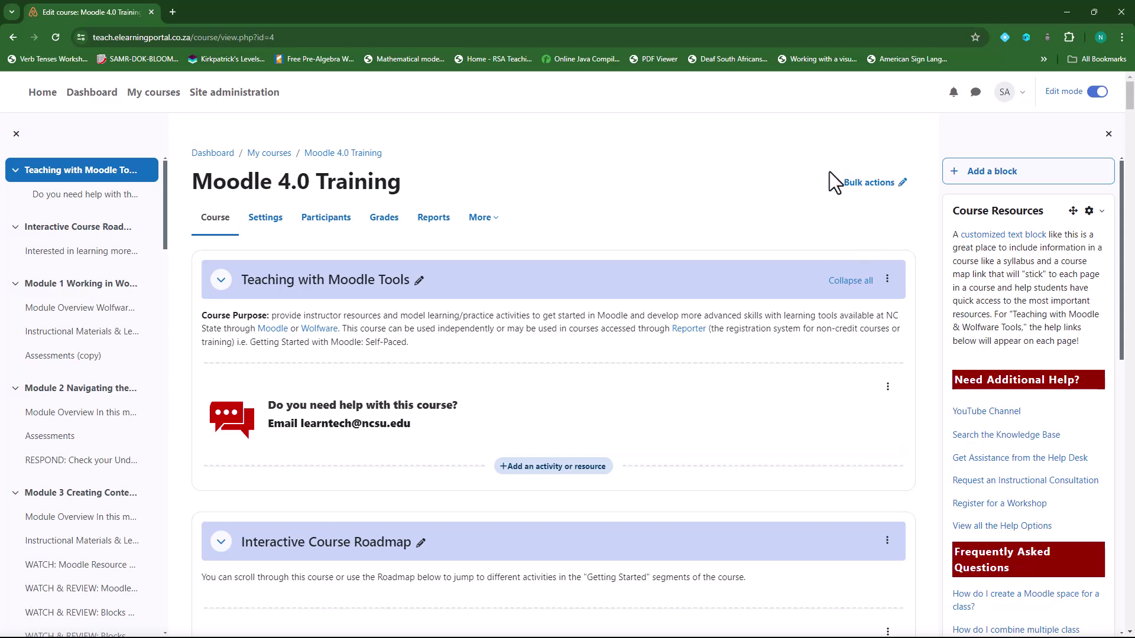
Step: Turn on bulk actions again to view the selection options down to Module 1, and close bulk editing
click(869, 183)
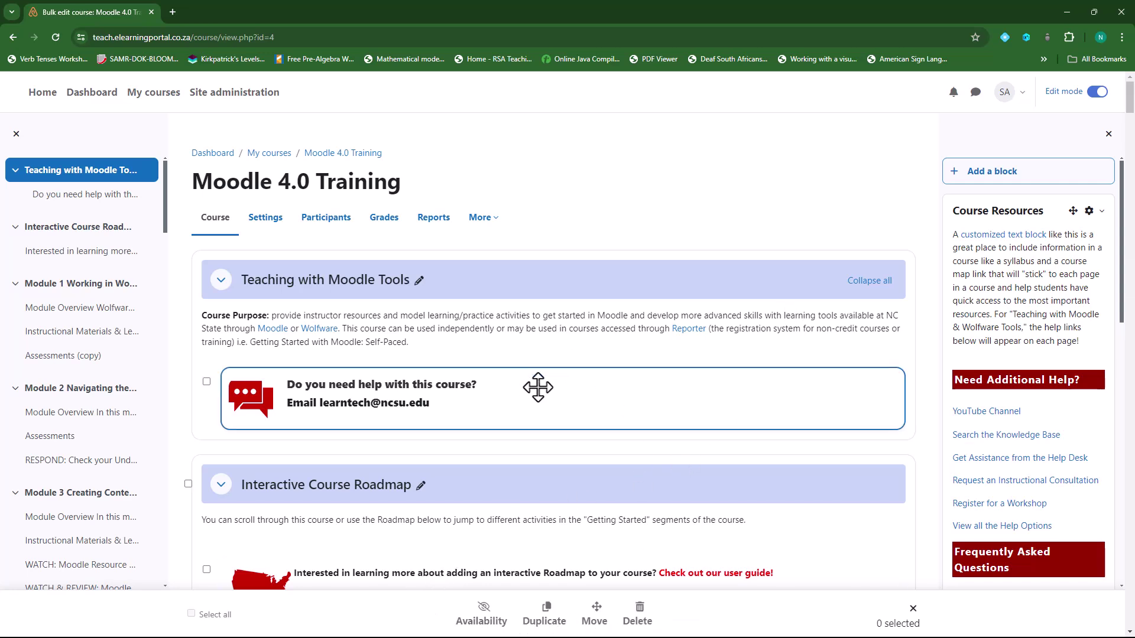
scroll(538, 384, down, 5)
scroll(539, 385, down, 3)
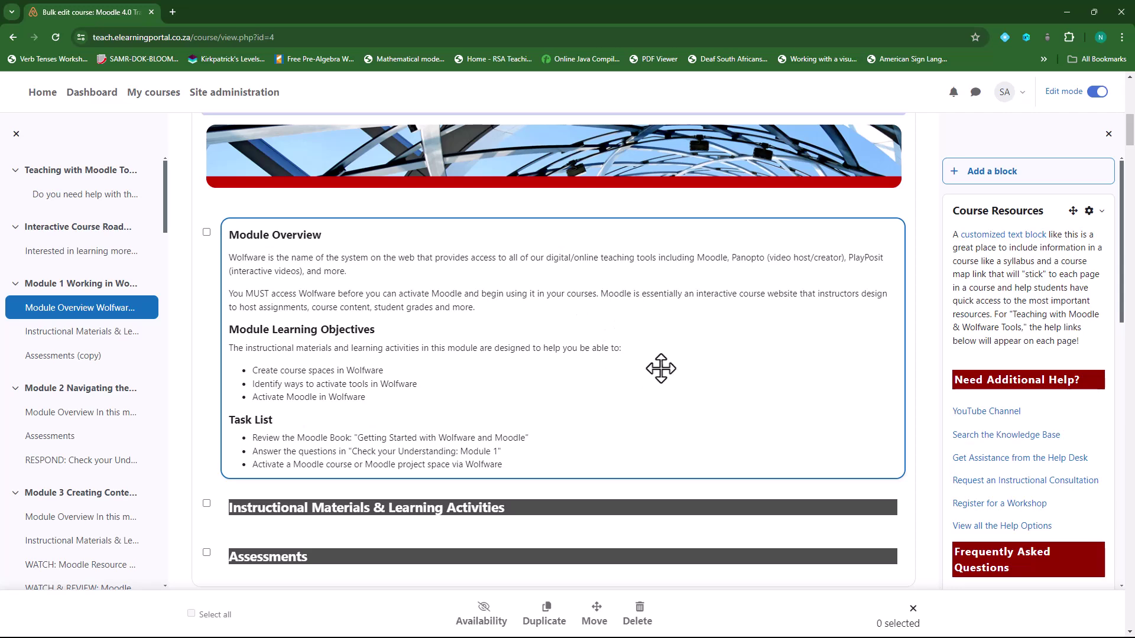
key(Home)
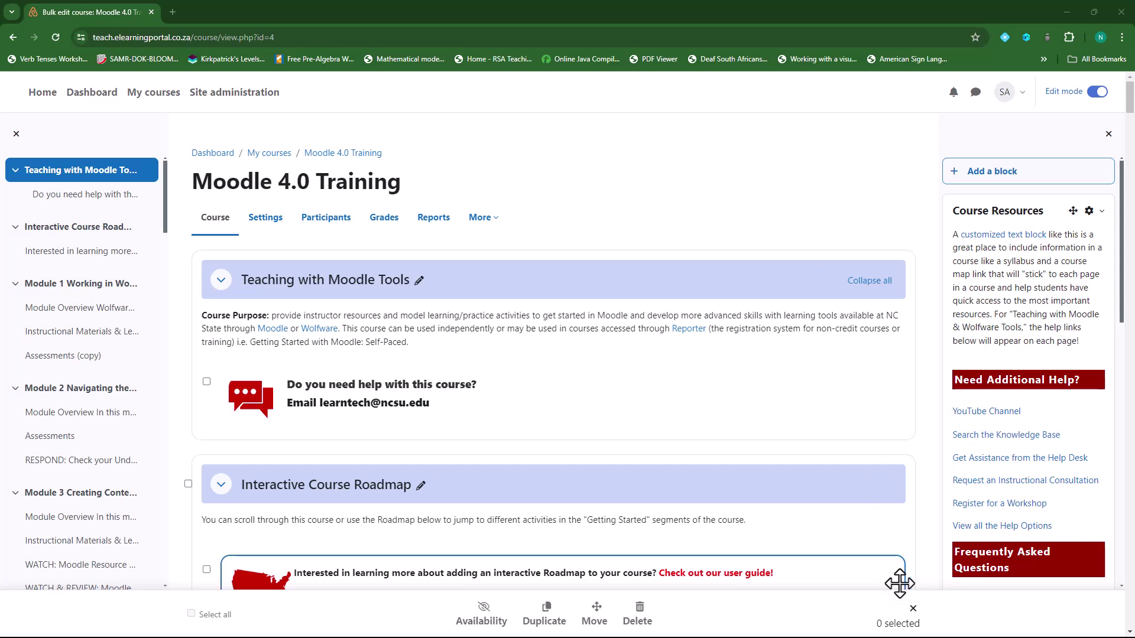
click(912, 608)
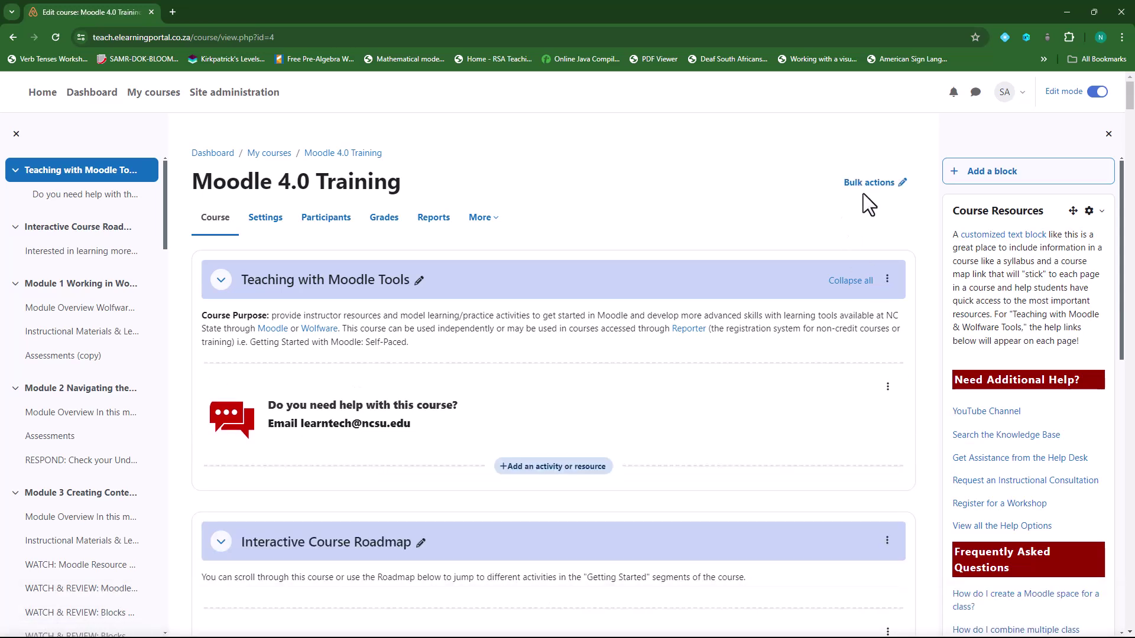
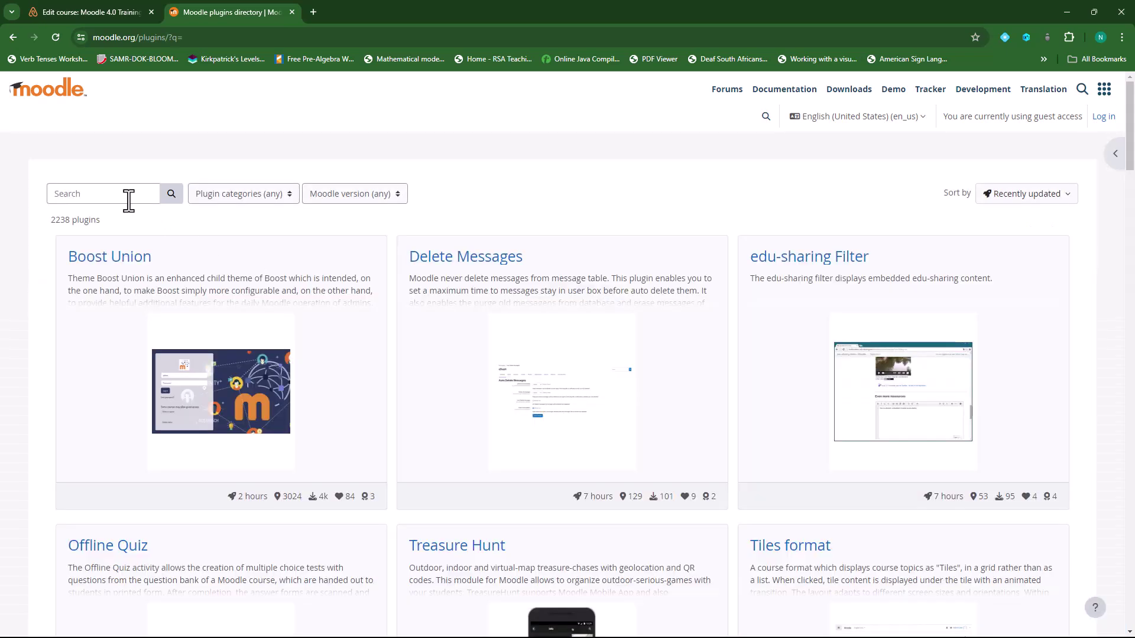
Step: Search the Moodle plugins directory for "mass actions" and open the Mass Actions block page in a new tab
click(115, 195)
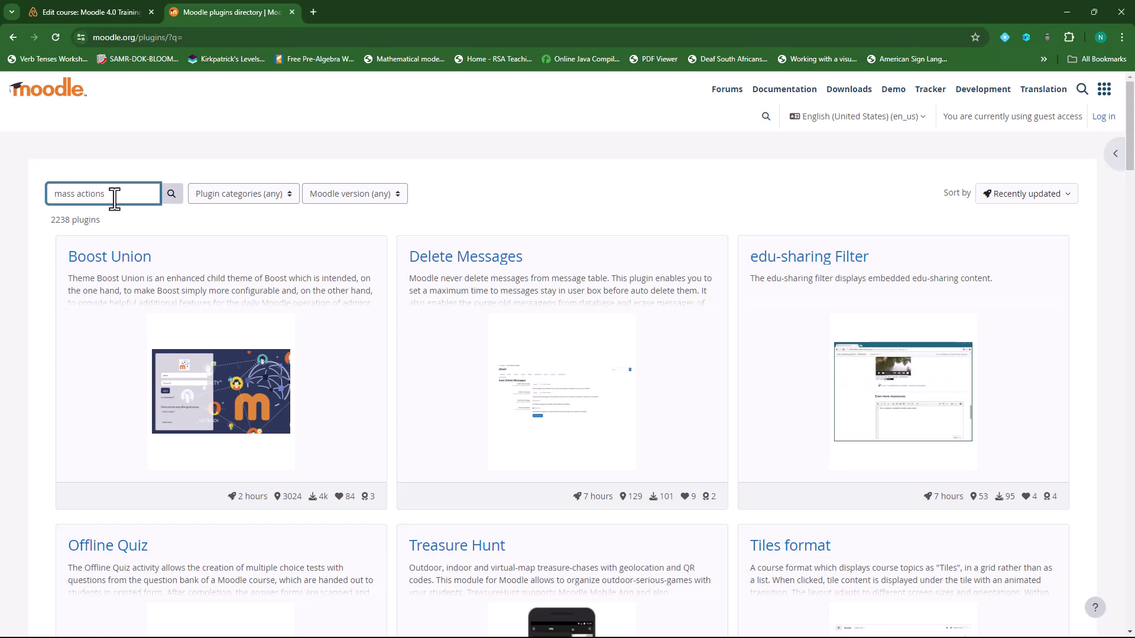
click(177, 198)
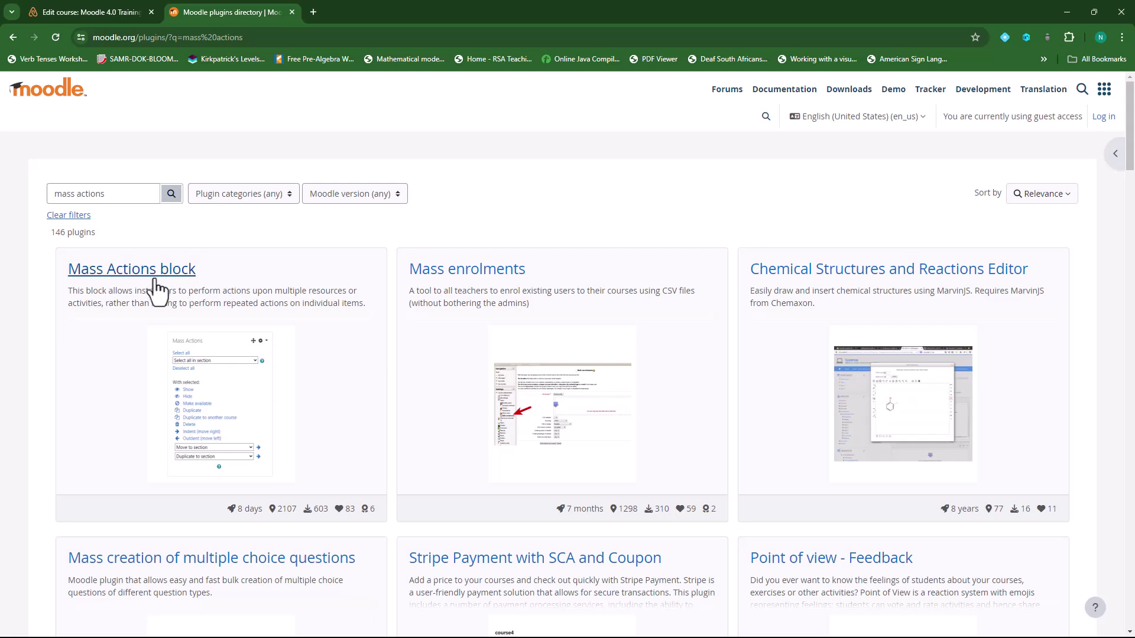
right_click(149, 278)
click(192, 287)
click(386, 10)
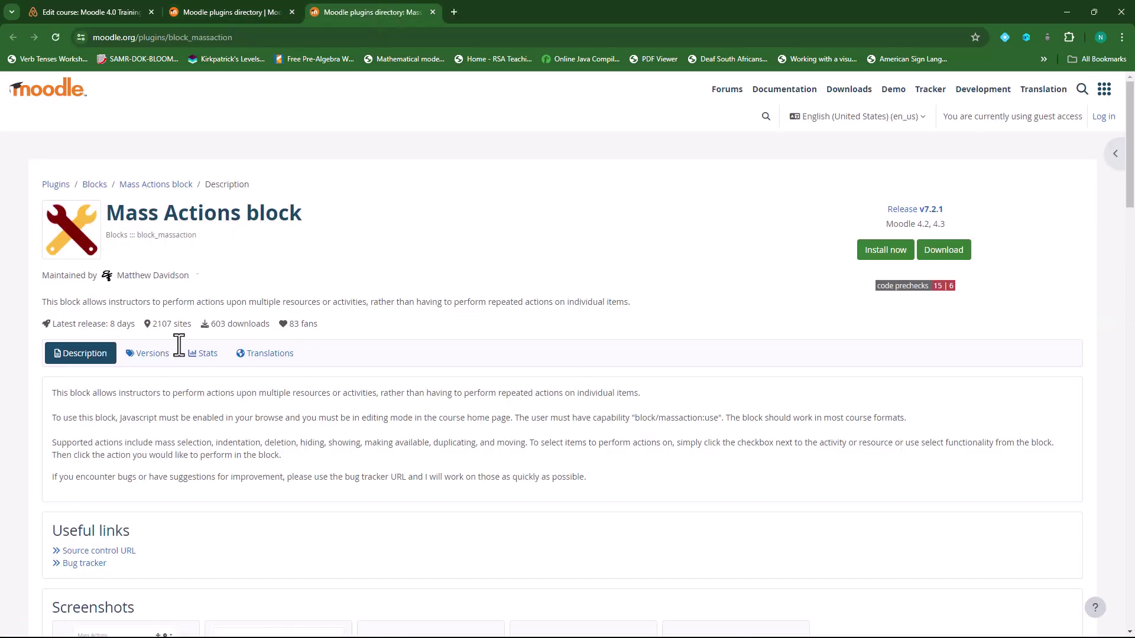
Step: Examine the Mass Actions block's available versions and the Moodle releases each one supports
click(147, 355)
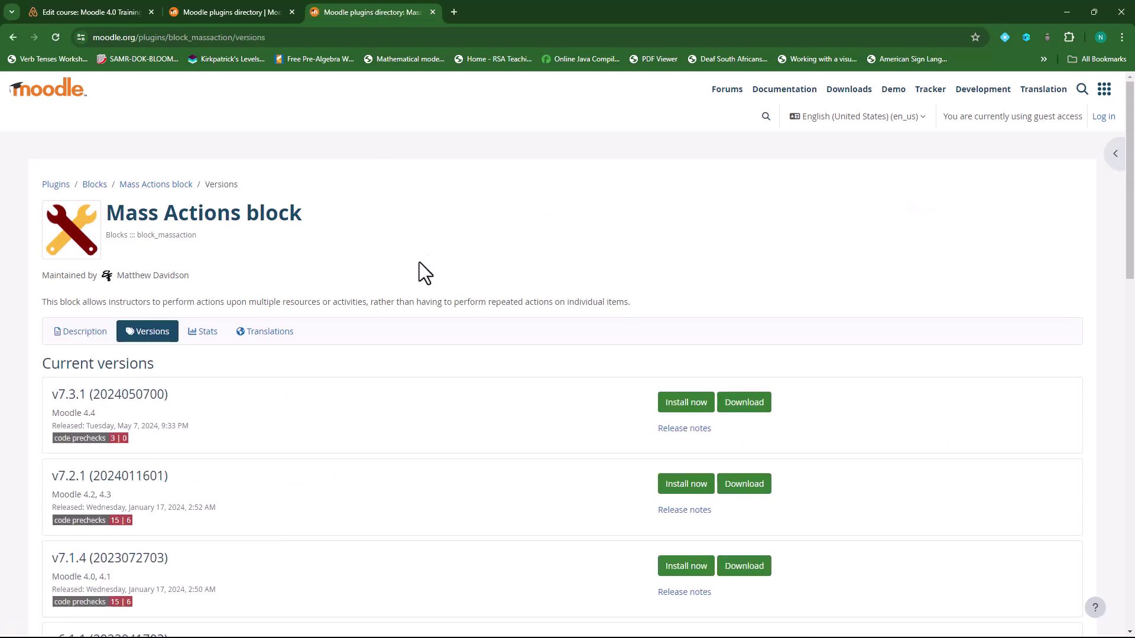
scroll(382, 322, down, 7)
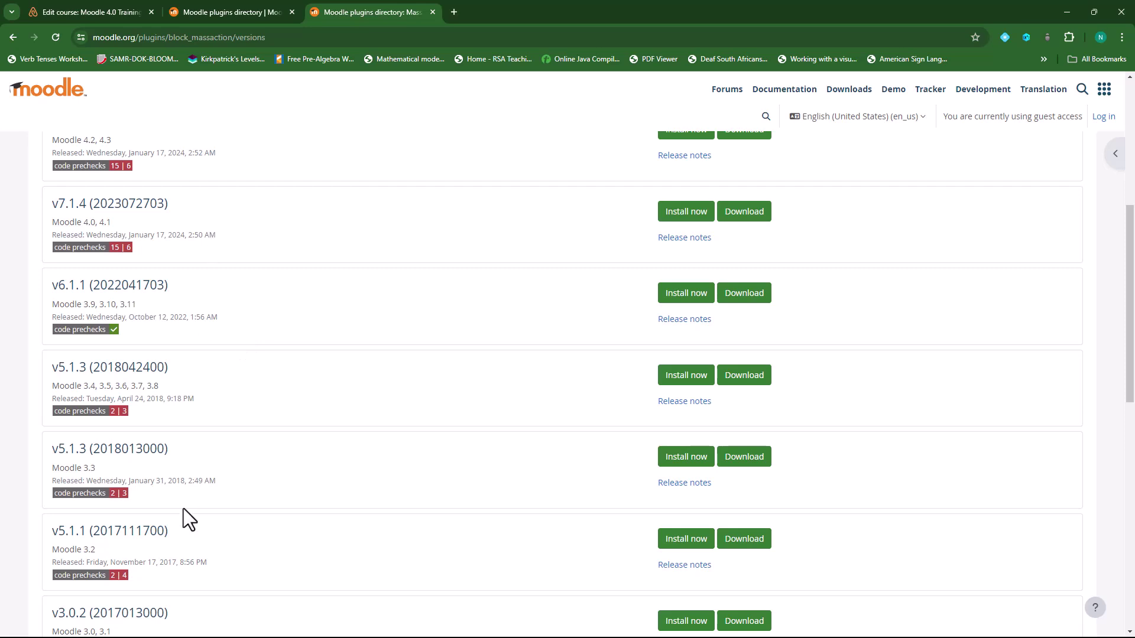
scroll(300, 498, up, 7)
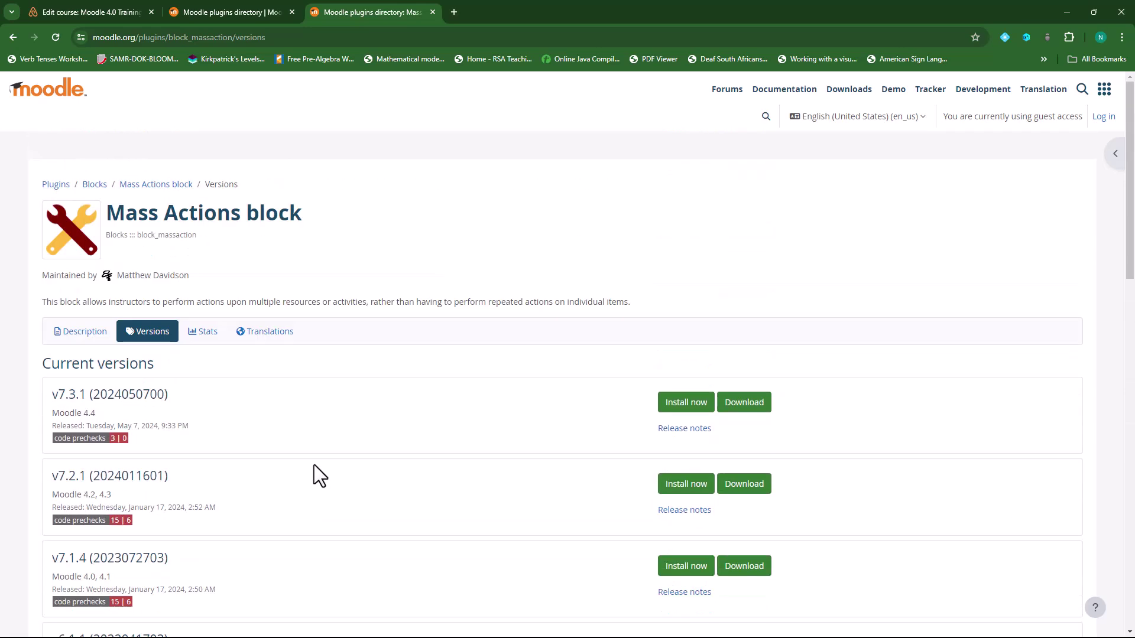
Step: Compare the course page with the Mass Actions block versions and download v7.3.1 for Moodle 4.4
click(116, 11)
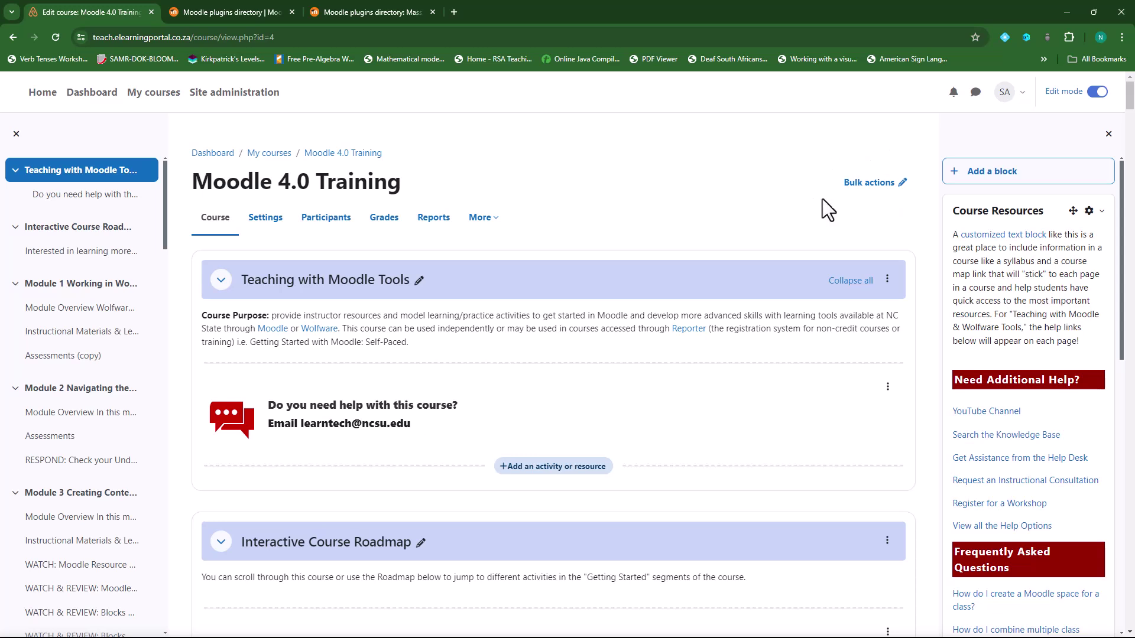
click(352, 10)
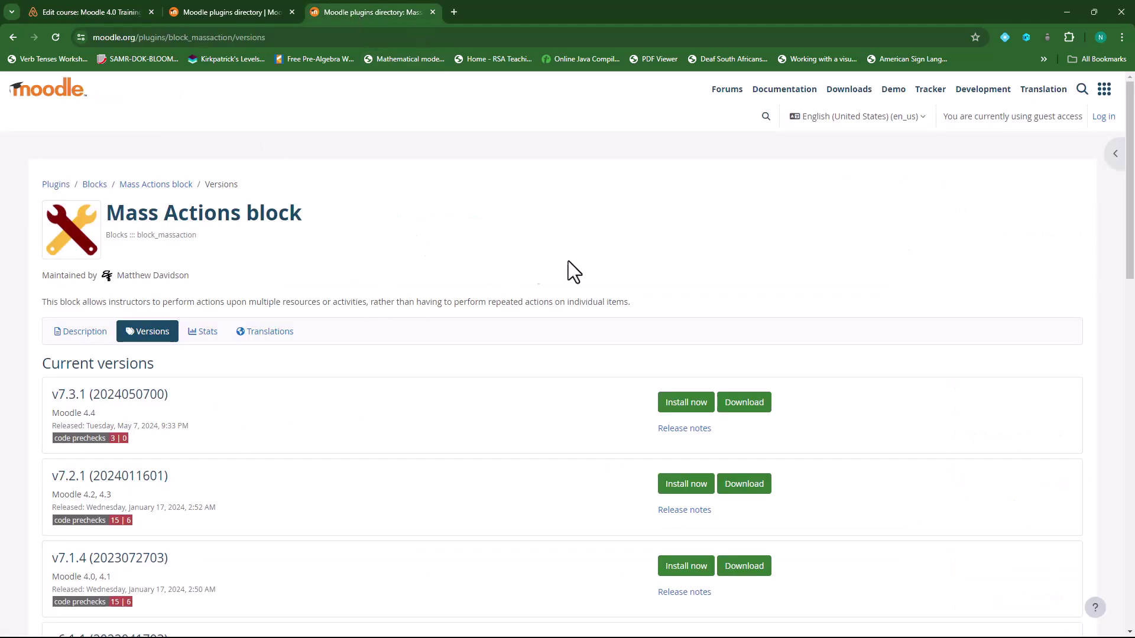
click(740, 406)
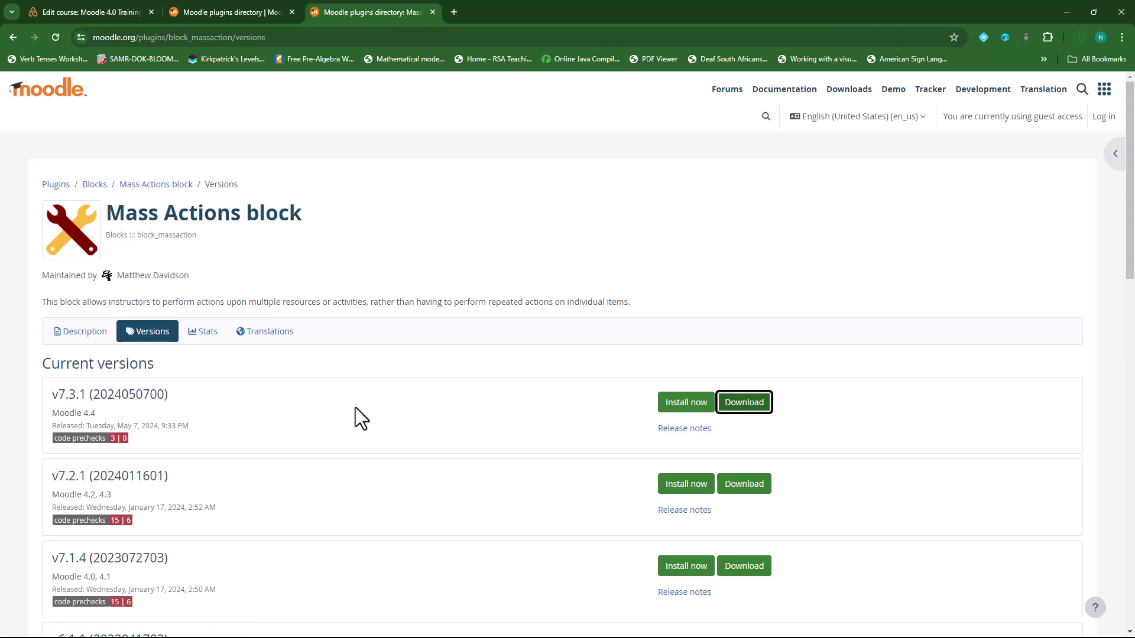
Step: Switch to the Moodle site and open the plugin installer in its site administration
click(98, 11)
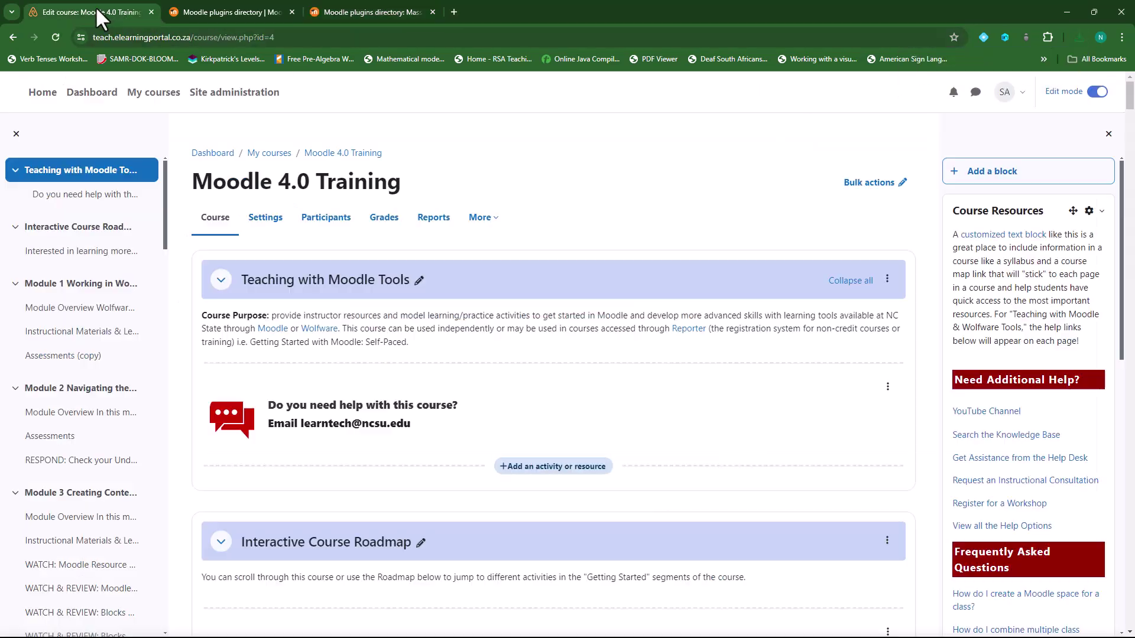
click(241, 95)
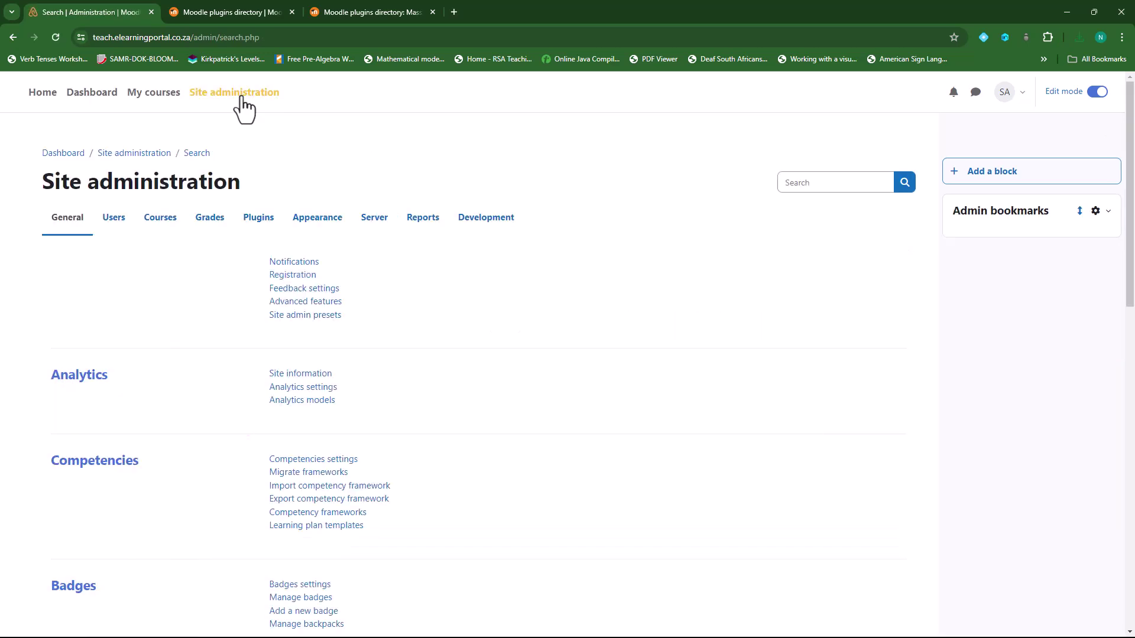
click(258, 218)
click(300, 260)
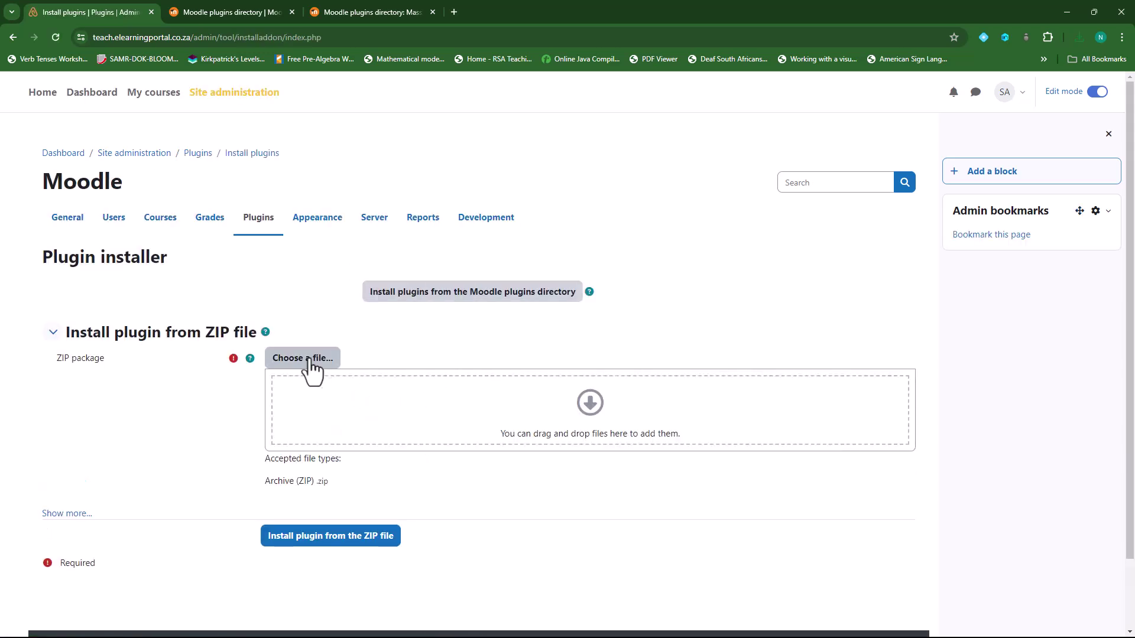
Step: Upload the downloaded Mass Actions ZIP package, start its installation and continue past the validation
click(304, 360)
click(491, 311)
click(631, 500)
click(353, 536)
click(267, 253)
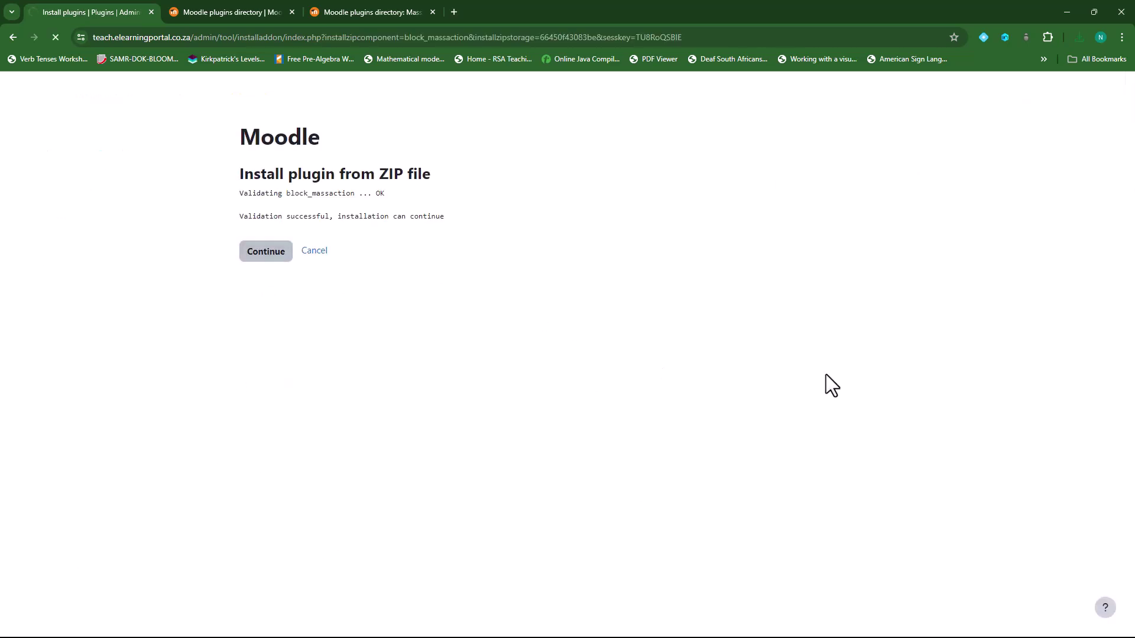
Step: Continue past the server environment checks and upgrade the Moodle database to install the Mass Actions plugin
scroll(697, 360, down, 15)
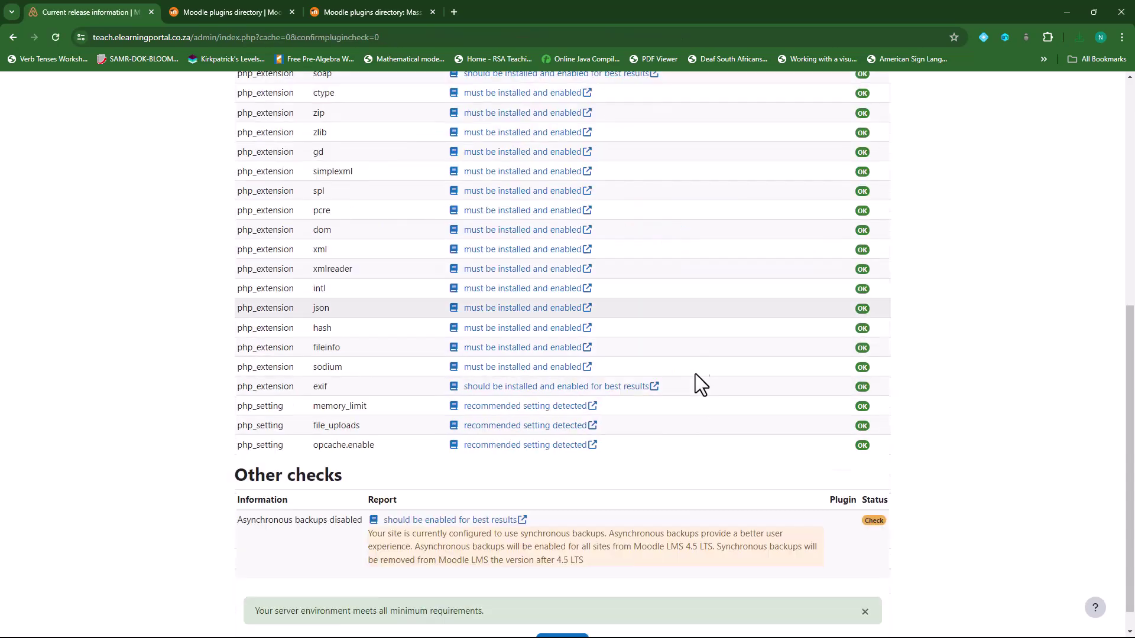
click(562, 618)
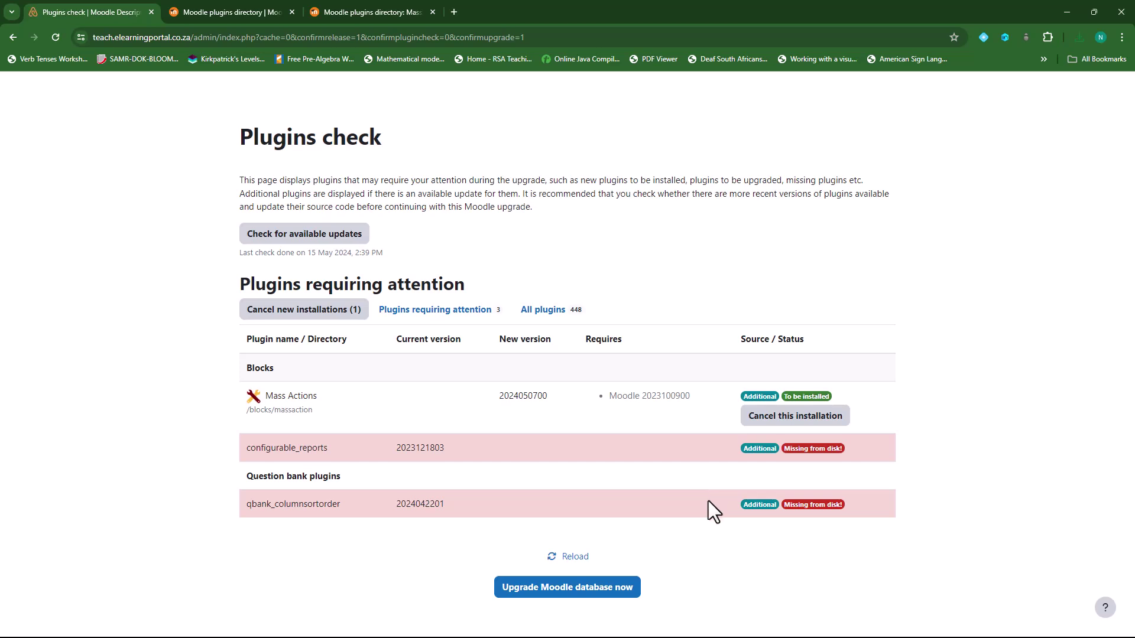
click(577, 590)
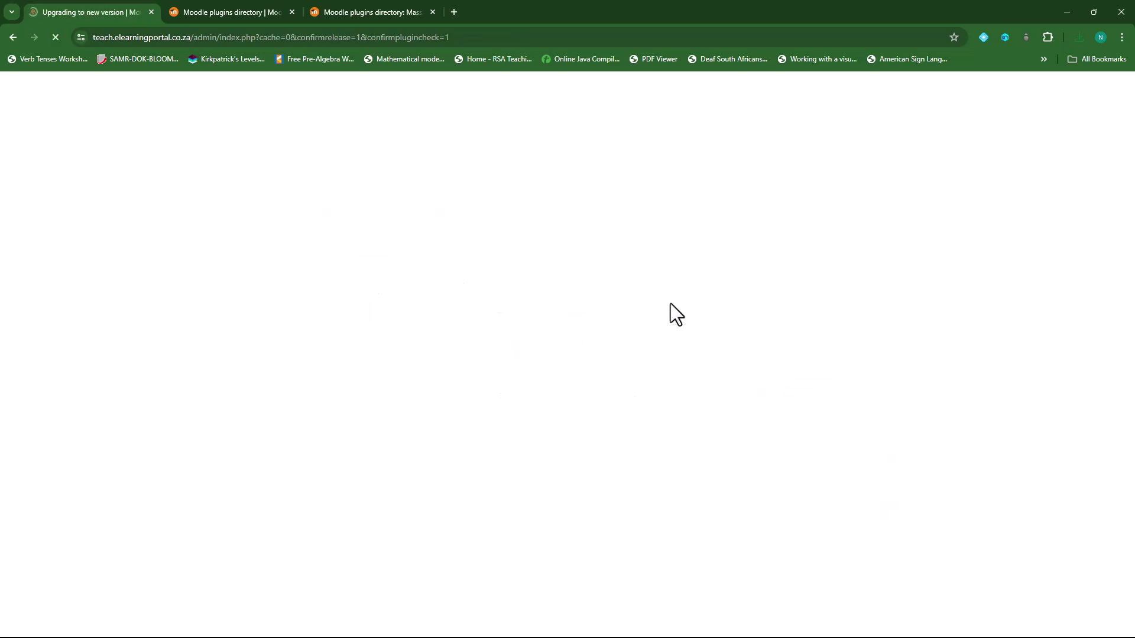
Step: Continue to the new Mass Actions settings, add Social to the applicable course formats and save the changes
click(558, 271)
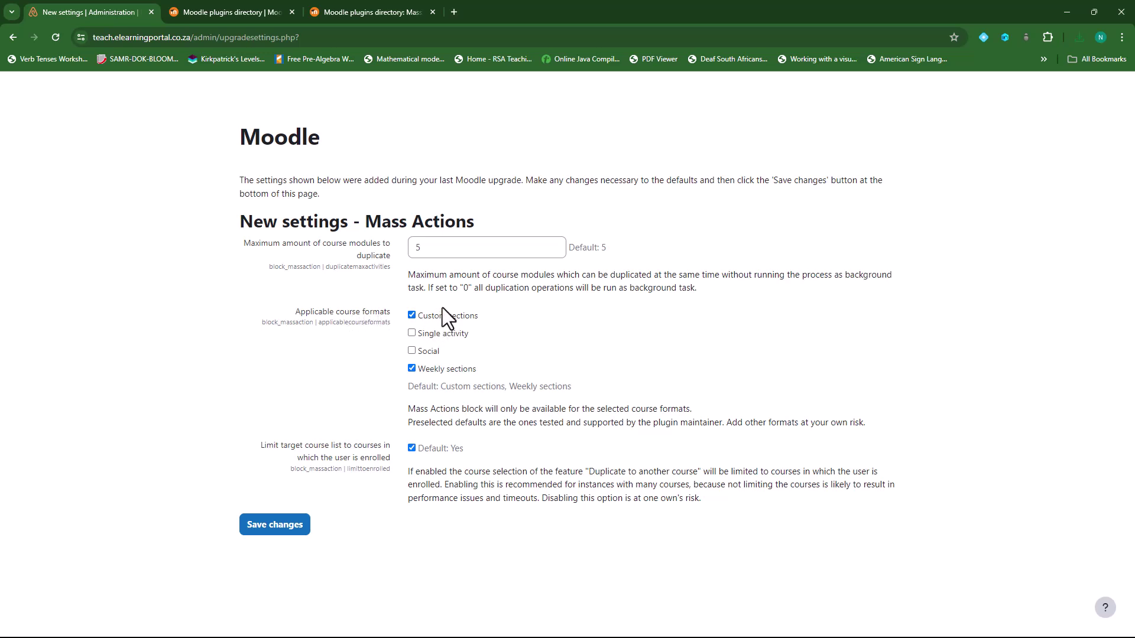
click(412, 350)
click(283, 530)
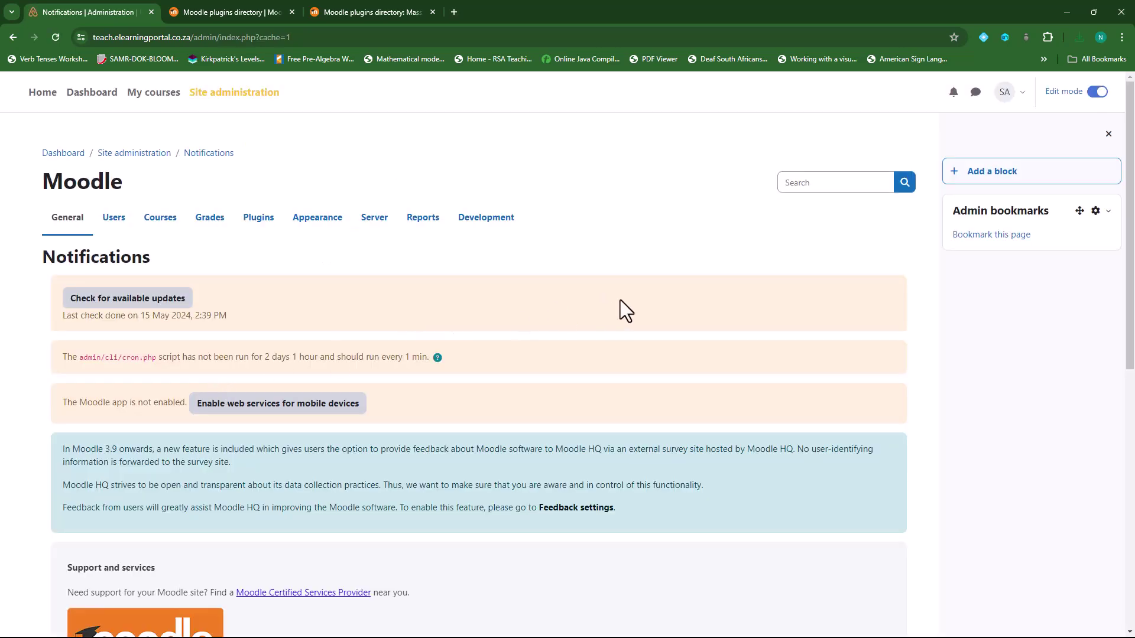
Step: Go to the site home and open the Moodle 4.0 Training course from the Moodle 4.0 category
click(51, 103)
scroll(421, 371, down, 8)
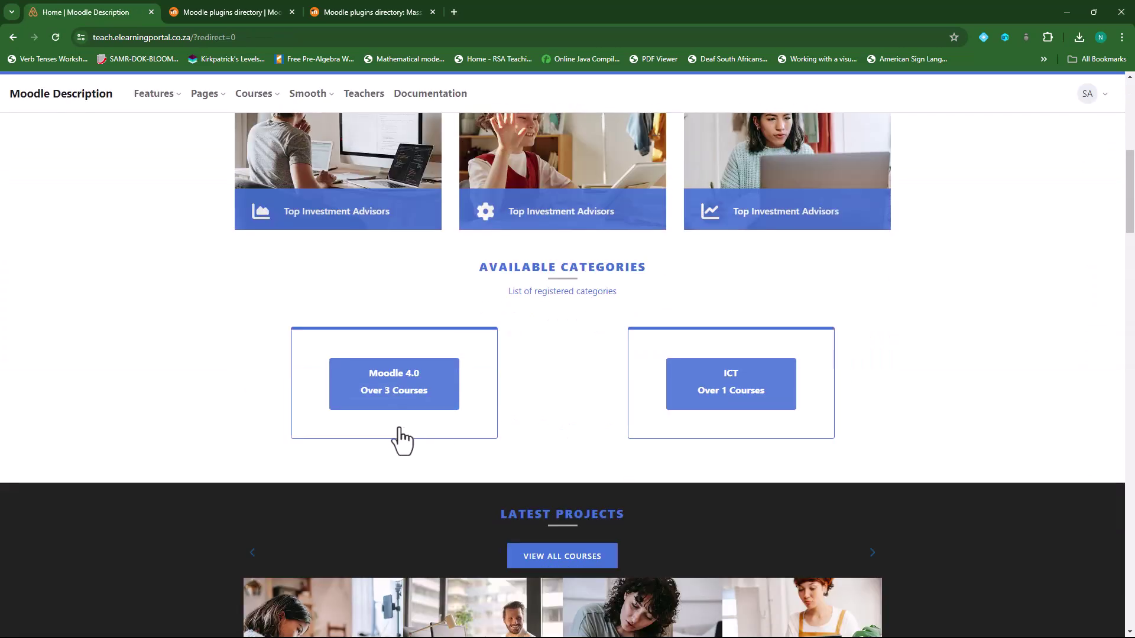
click(392, 403)
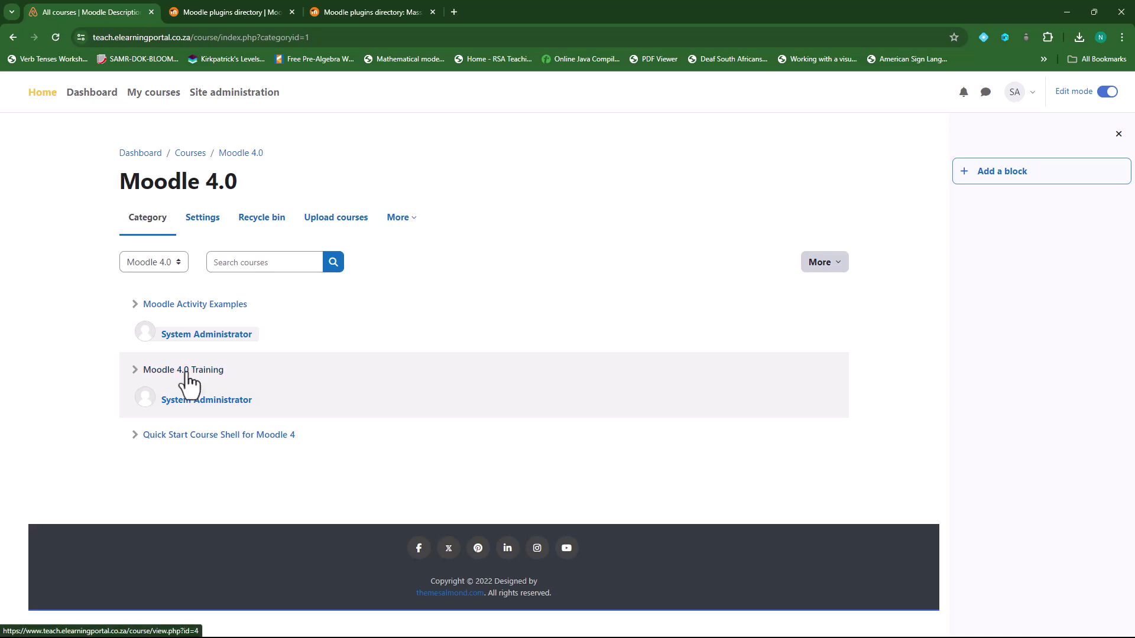
click(187, 371)
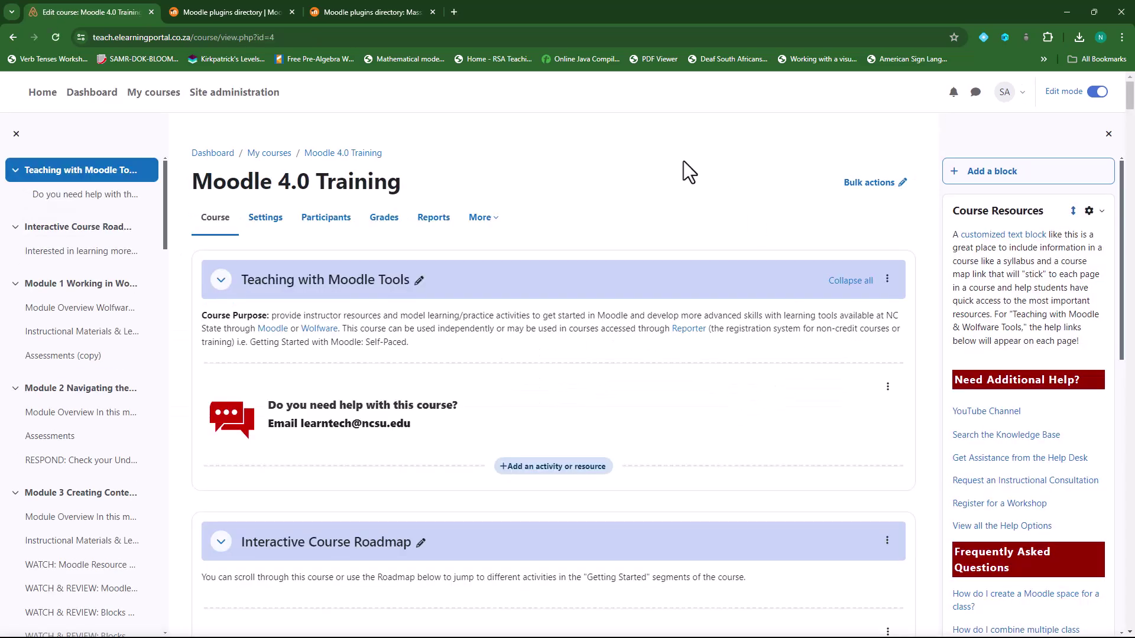
Step: Add the Mass Actions block to the Moodle 4.0 Training course
click(994, 175)
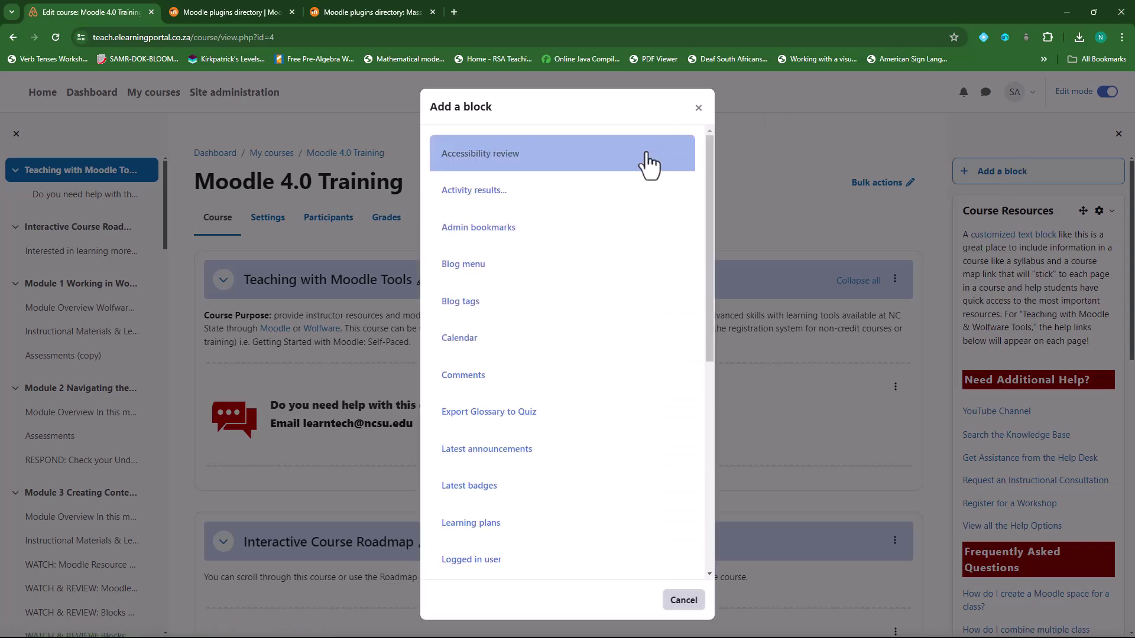
scroll(542, 366, down, 5)
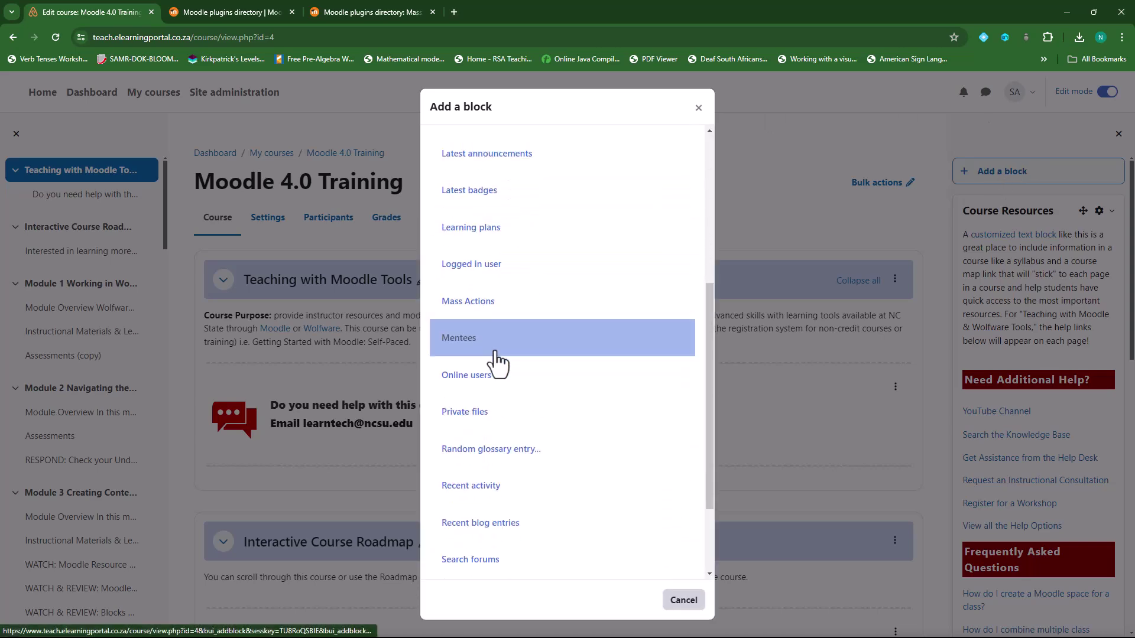
click(514, 313)
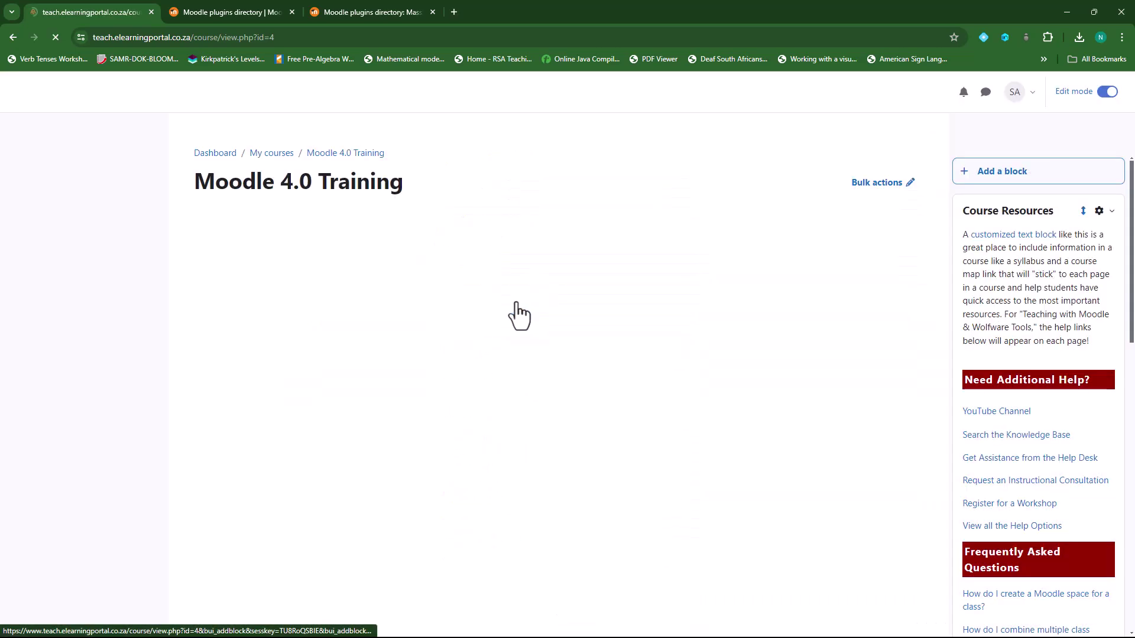
Step: Find the Mass Actions block in the course's block drawer, enable bulk editing from it and bring its options into view
scroll(1061, 373, down, 10)
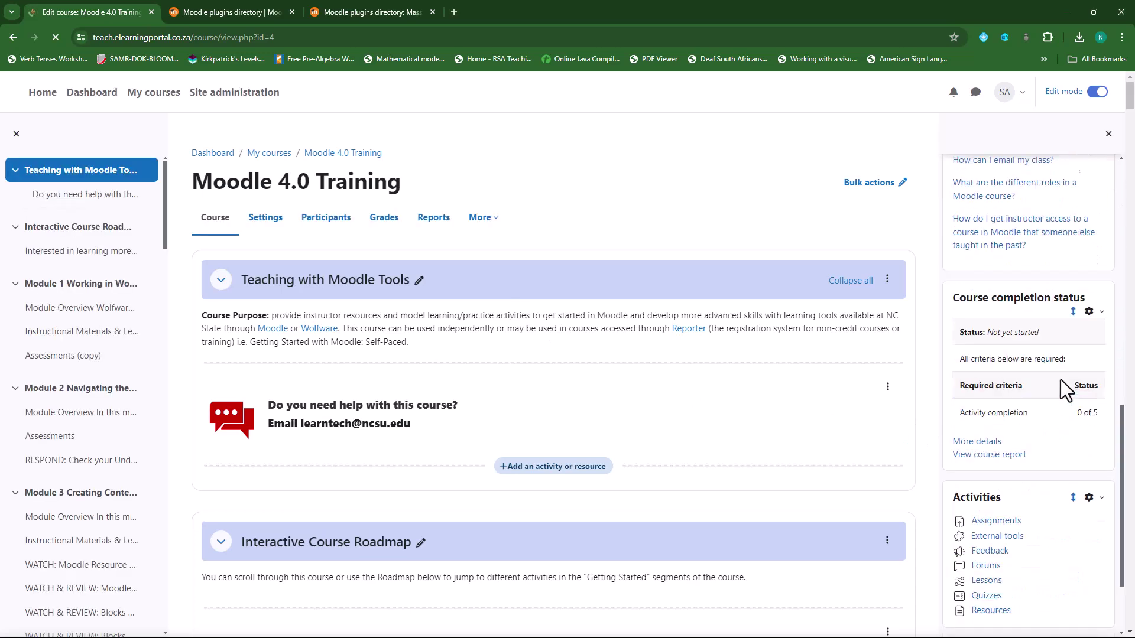
scroll(1056, 395, down, 1)
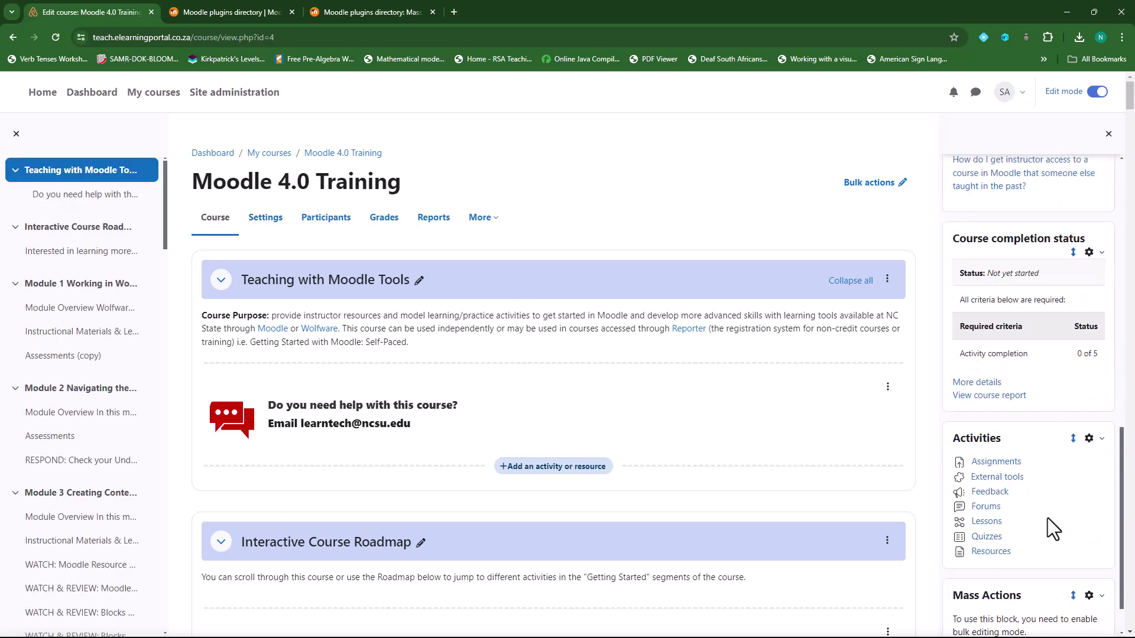
scroll(1076, 528, down, 1)
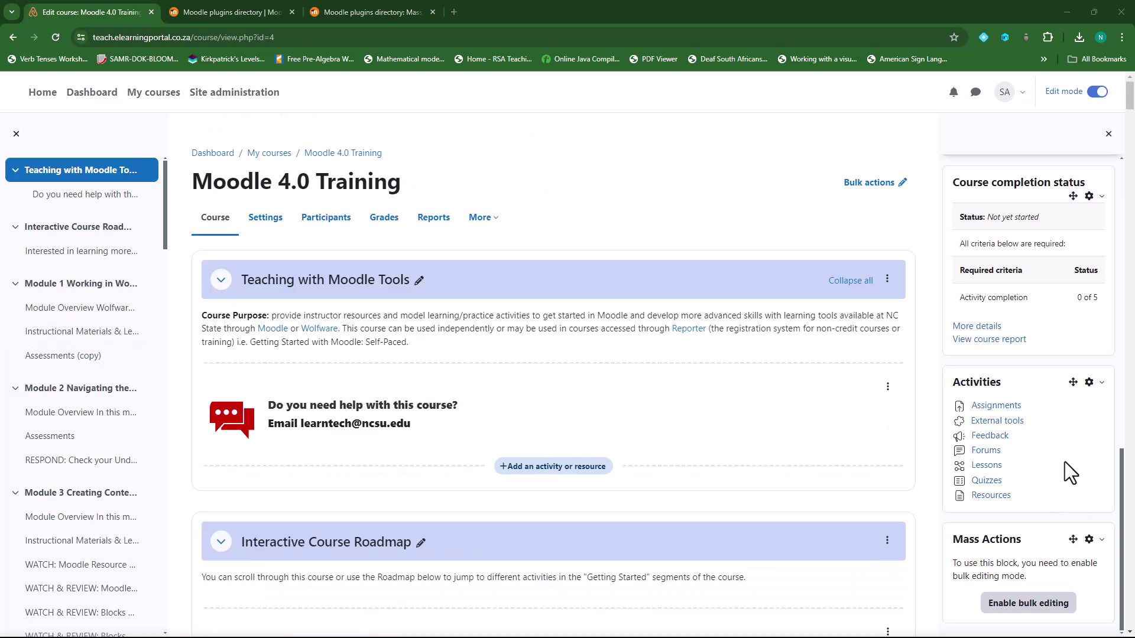
click(1030, 604)
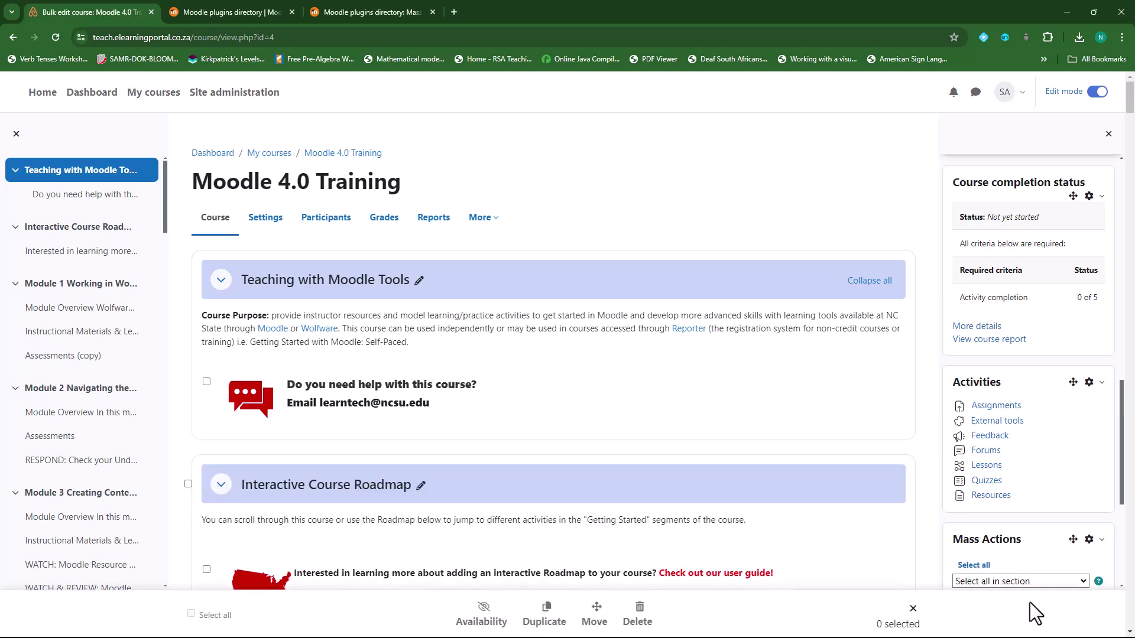
scroll(1033, 478, down, 3)
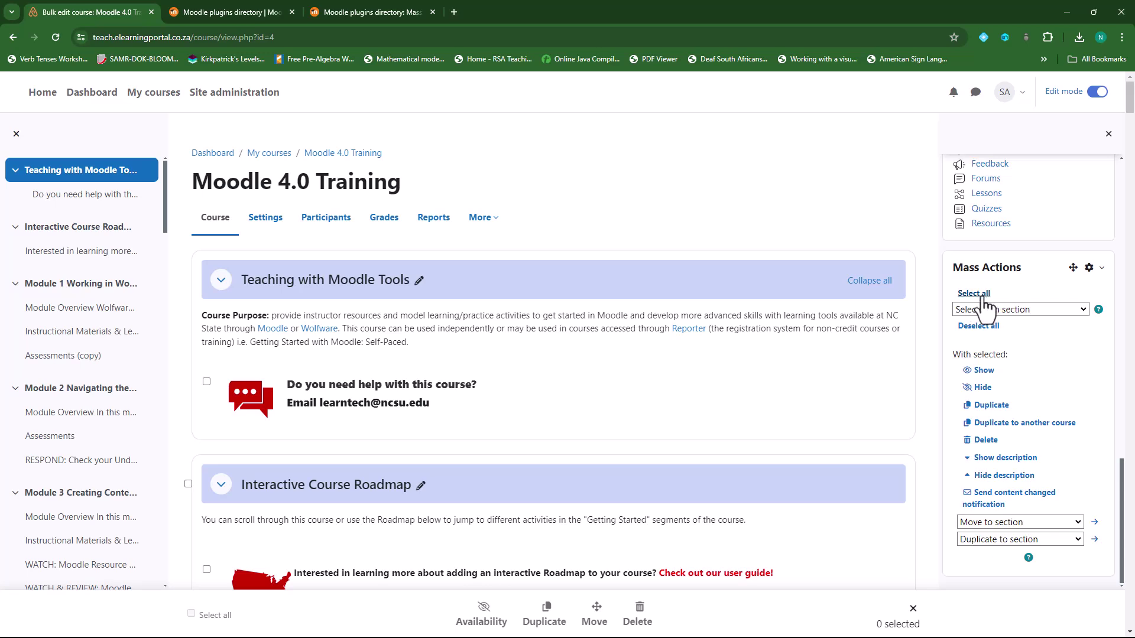
Step: Select all items in the Teaching with Moodle Tools section through the Mass Actions block, and deselect everything
click(1077, 308)
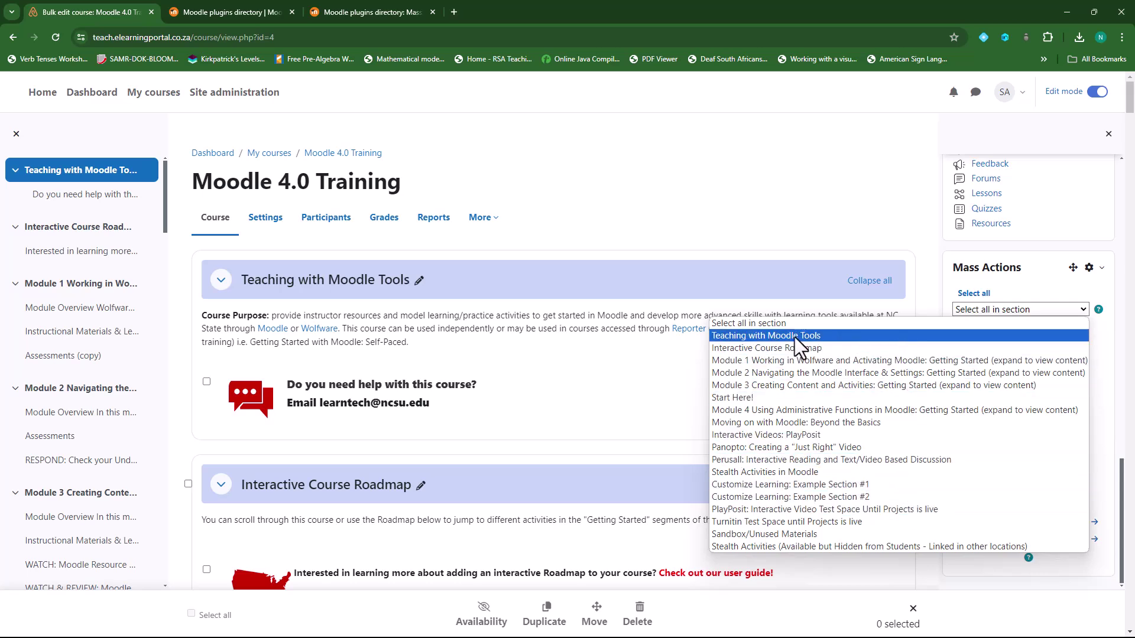
click(771, 336)
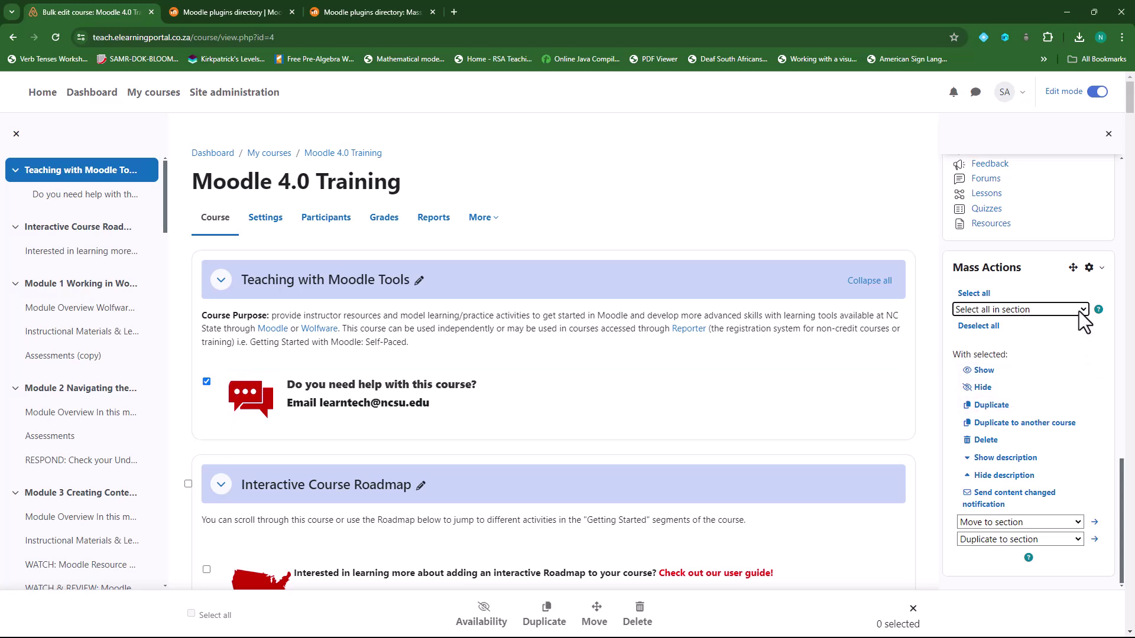
click(991, 326)
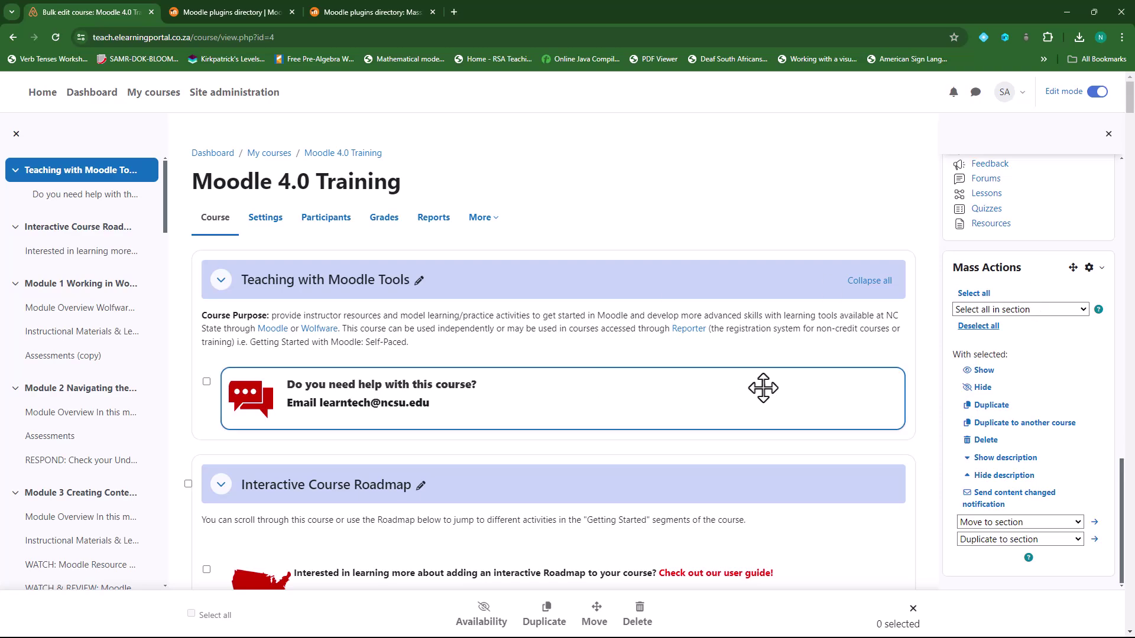
Step: Select all activities in the course with the Mass Actions block, review the selection and hide them
click(973, 294)
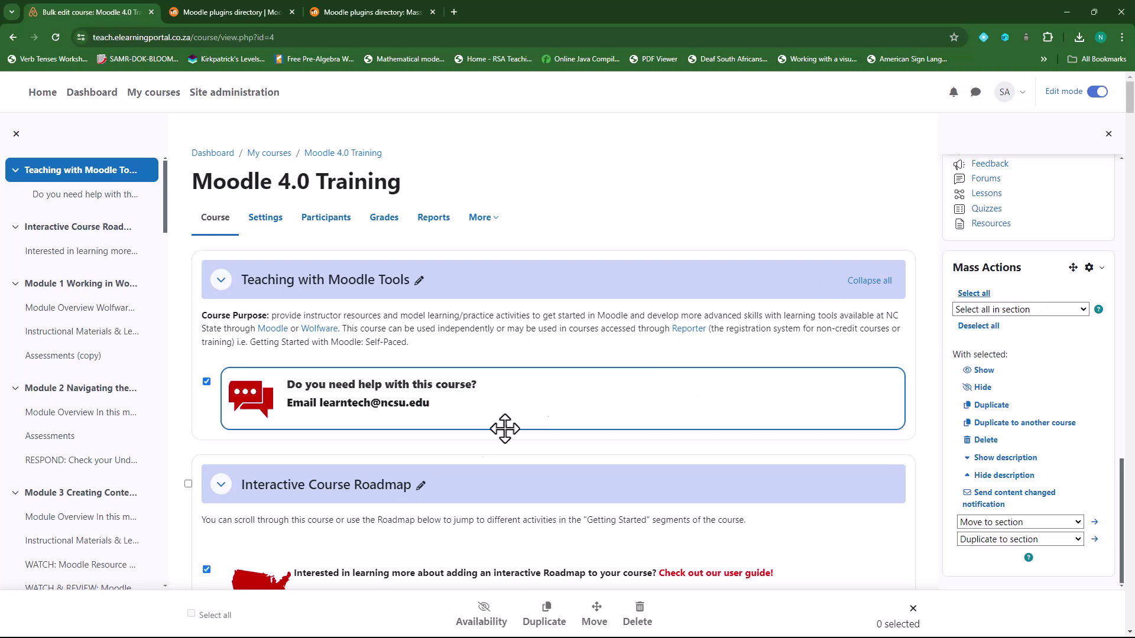
scroll(444, 446, down, 4)
scroll(309, 228, down, 10)
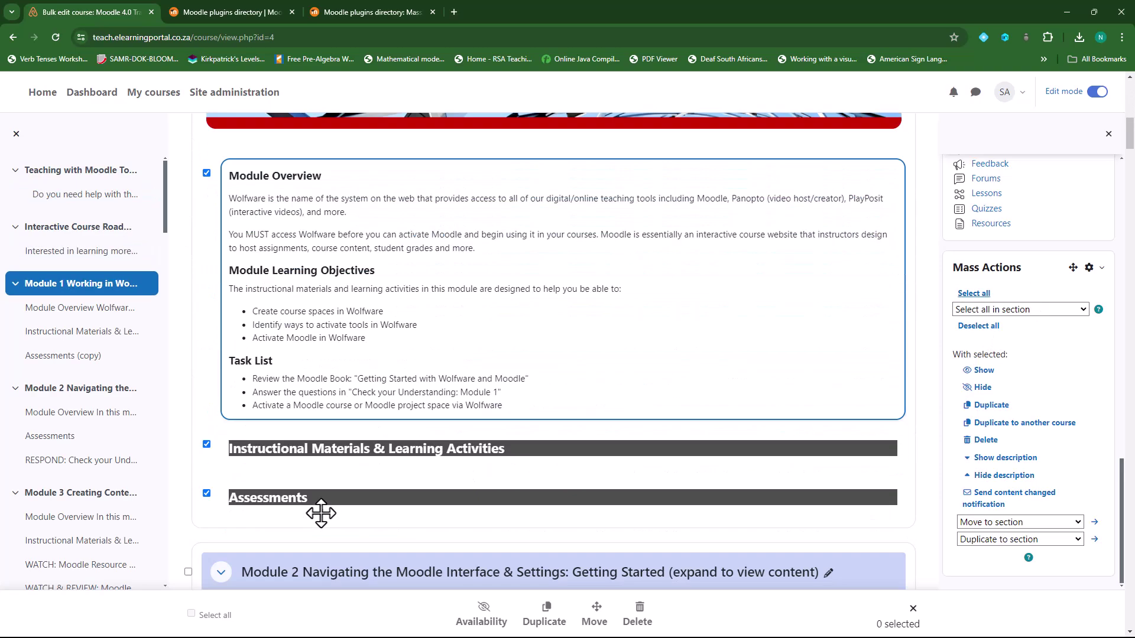
scroll(322, 512, down, 3)
scroll(323, 512, up, 15)
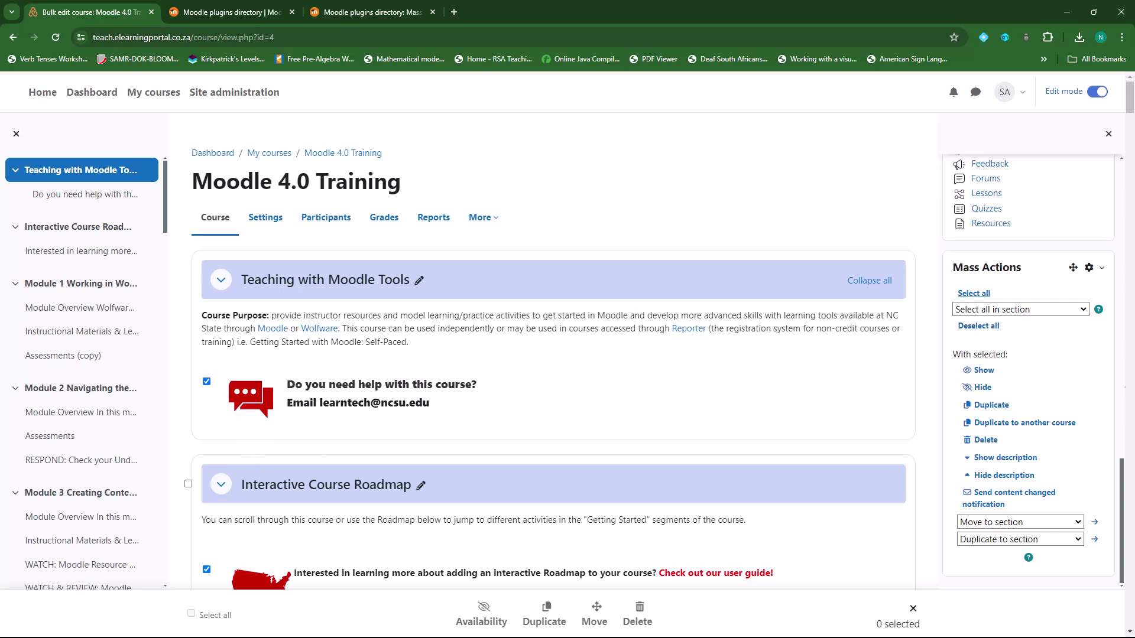
click(983, 389)
Step: Check the hidden status of the activities from the first course section through Module 2
scroll(328, 440, down, 15)
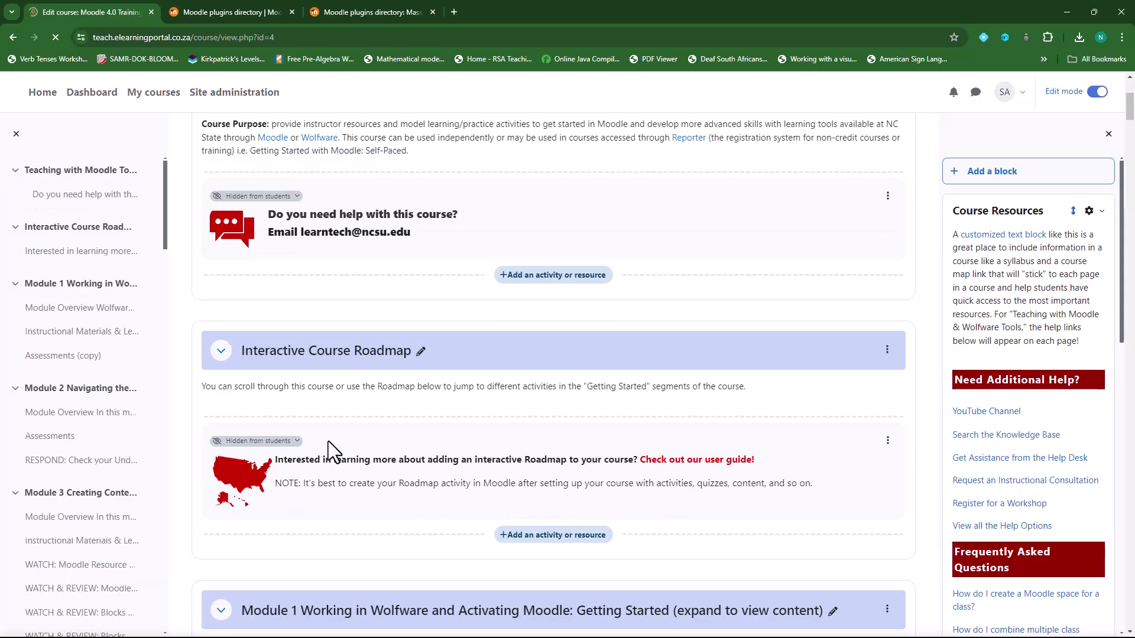
scroll(328, 438, down, 7)
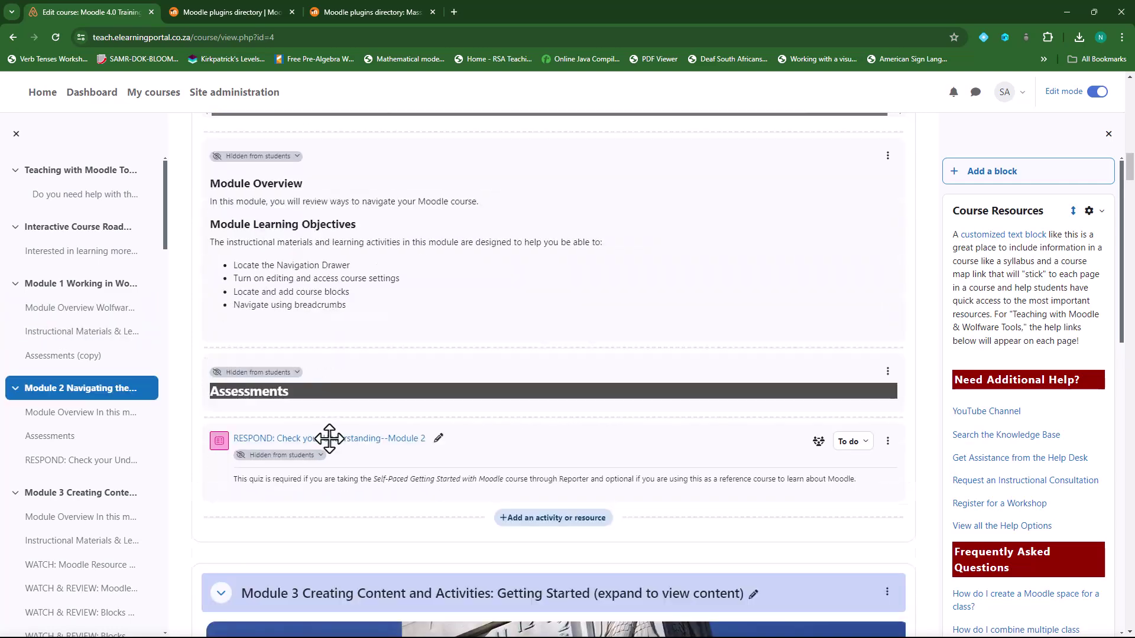
scroll(735, 438, up, 4)
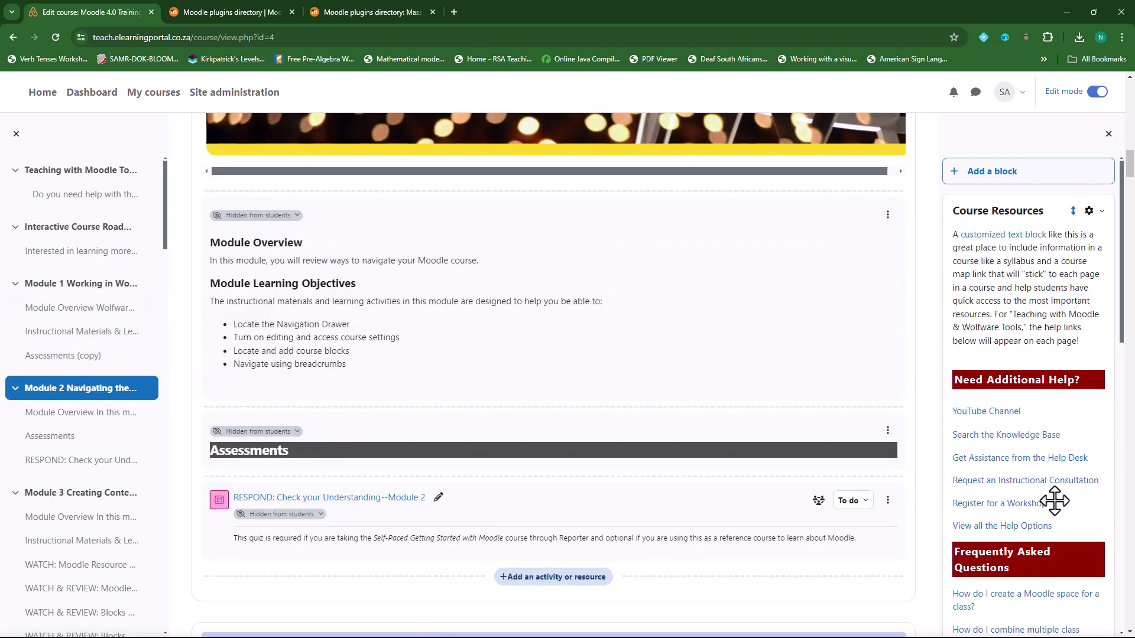
Step: Enable bulk editing from the Mass Actions block, select all activities in the course and show them
scroll(1041, 529, down, 10)
scroll(1048, 494, down, 2)
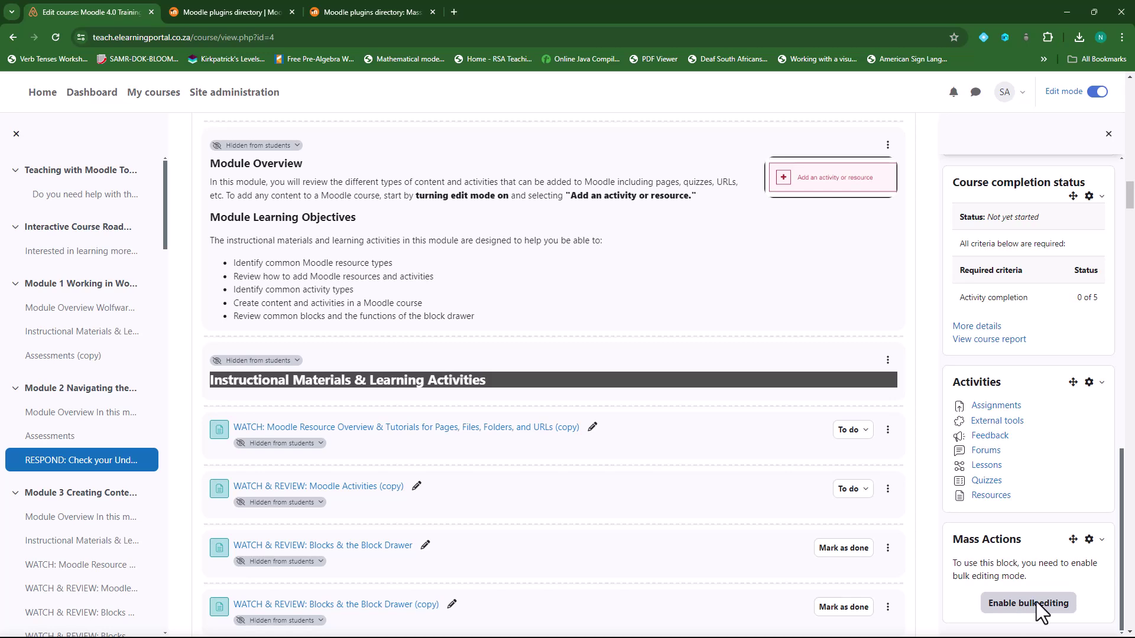
click(1036, 602)
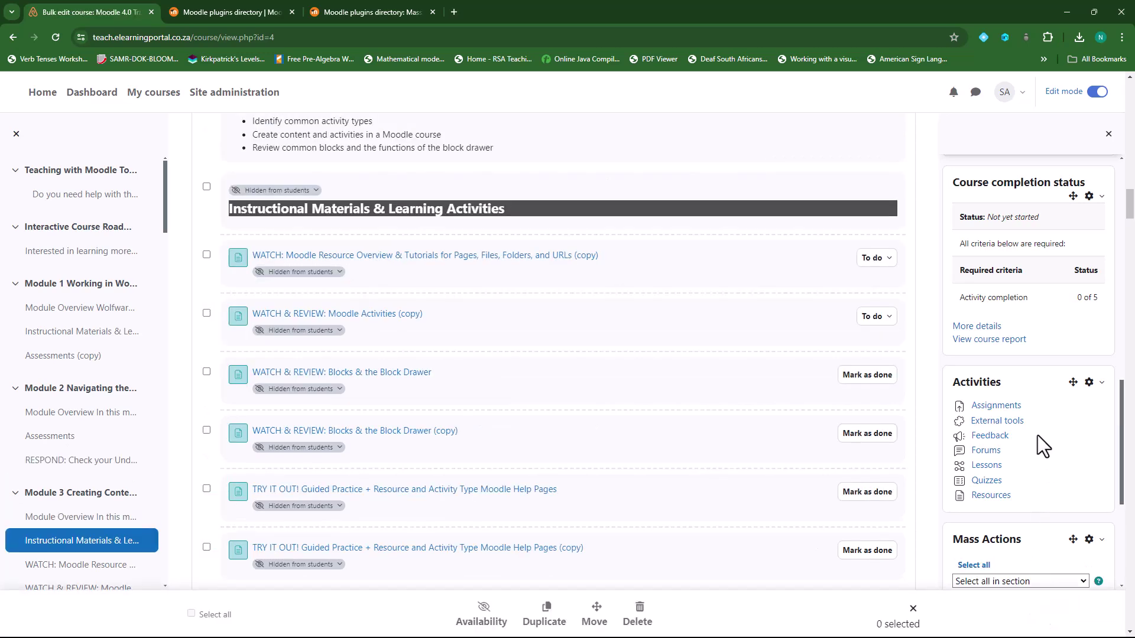
scroll(1038, 435, down, 5)
click(974, 293)
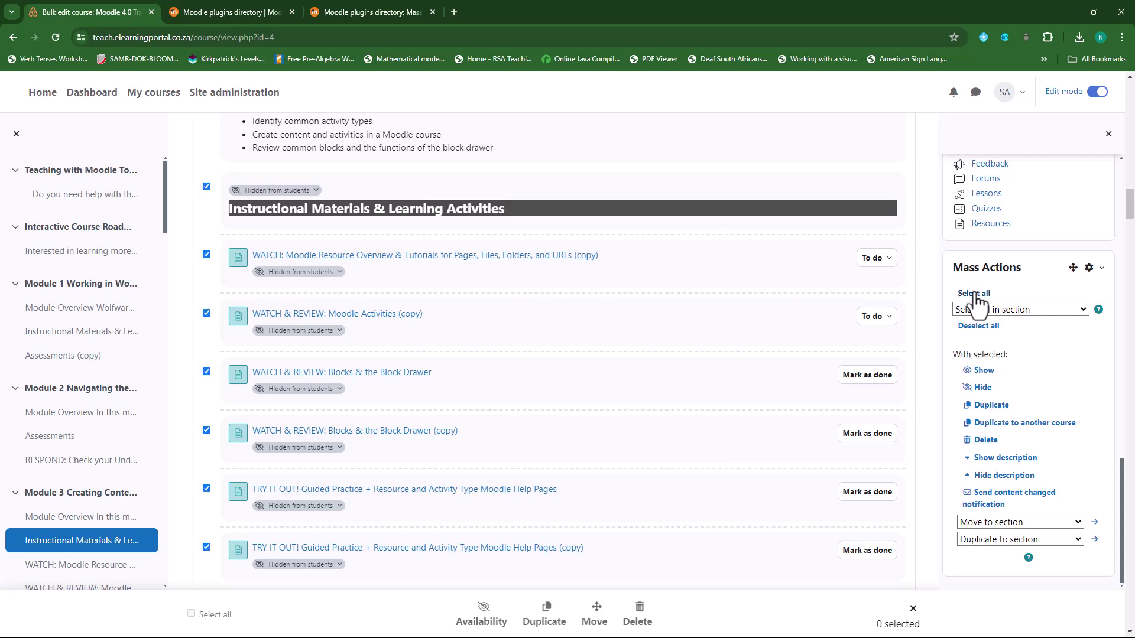
click(984, 372)
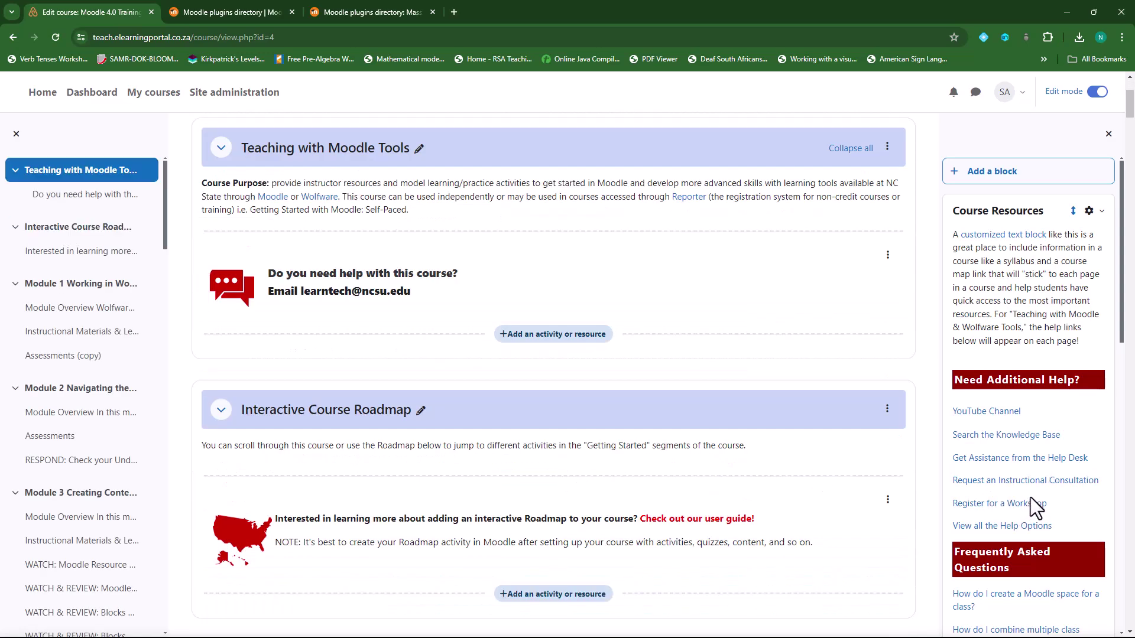
Step: Turn bulk editing back on from the Mass Actions block and select all items in the Teaching with Moodle Tools section
scroll(1018, 519, down, 10)
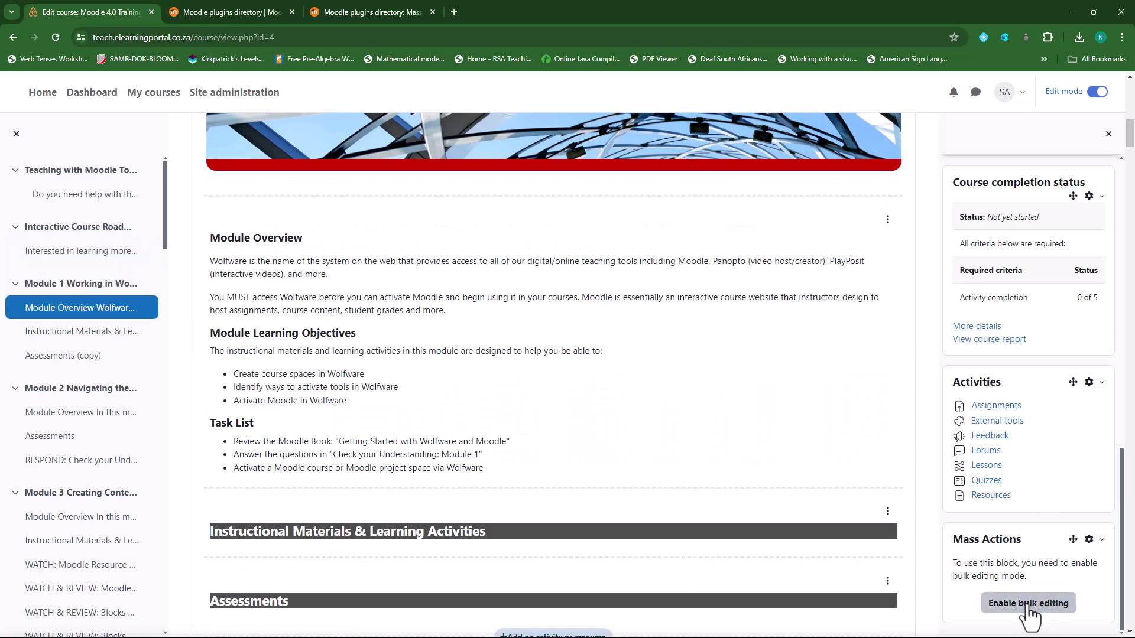
click(1027, 605)
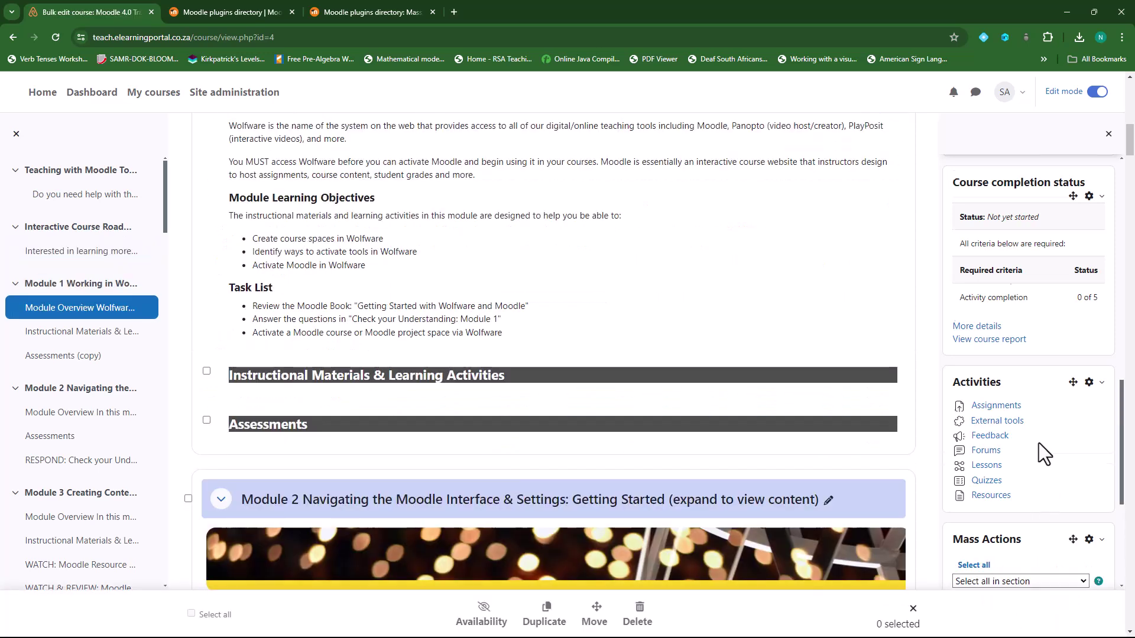
scroll(1037, 442, down, 5)
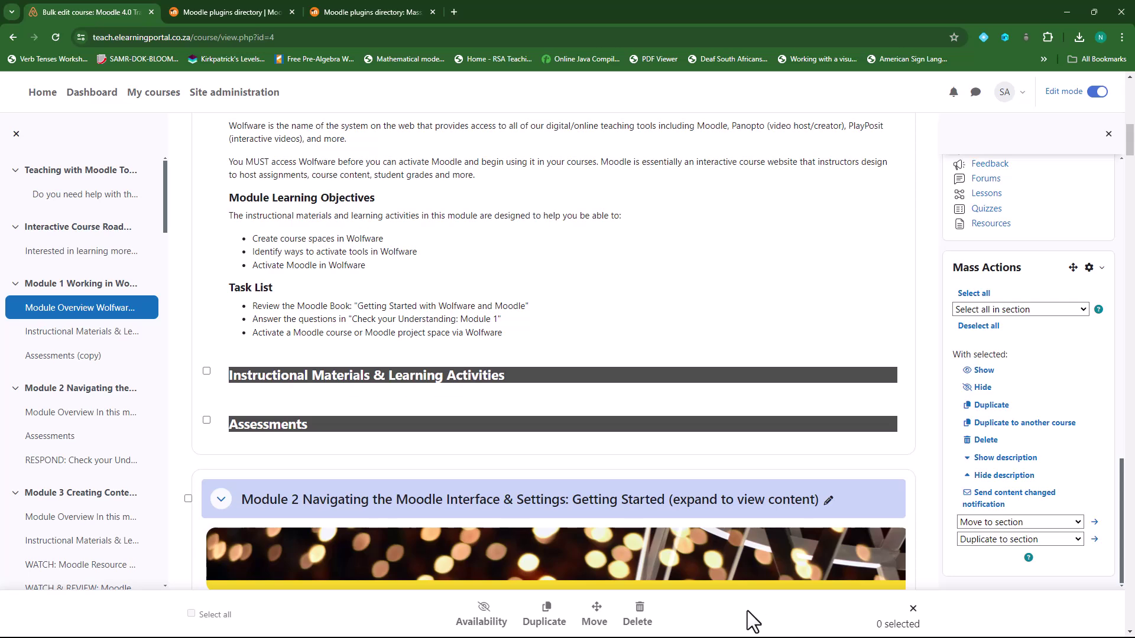
scroll(857, 502, up, 15)
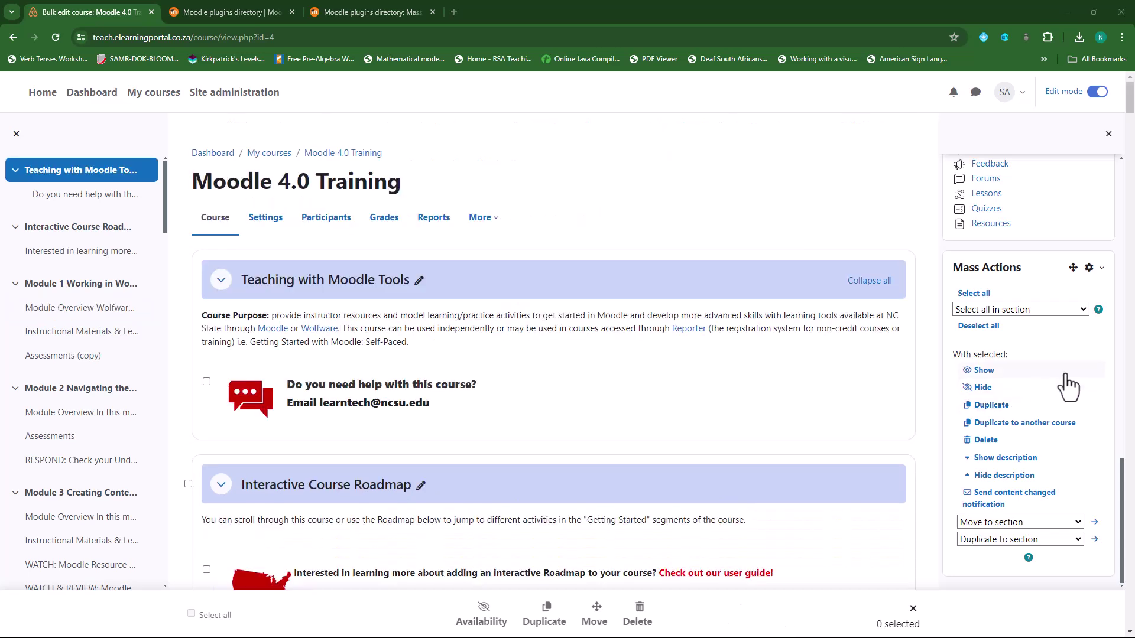
click(1044, 306)
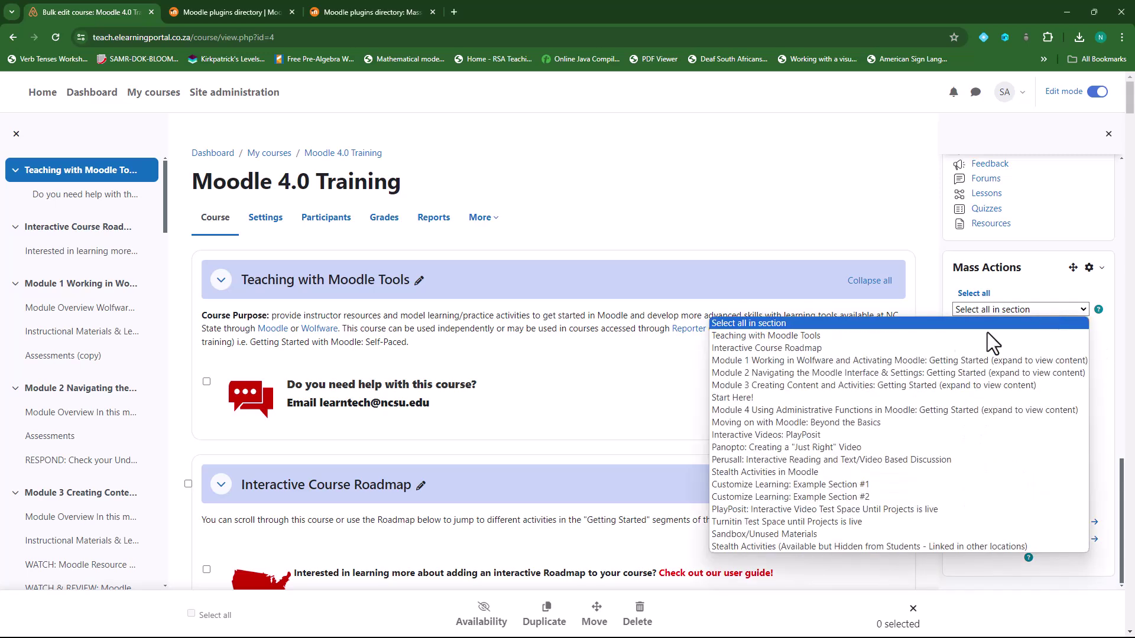
click(775, 334)
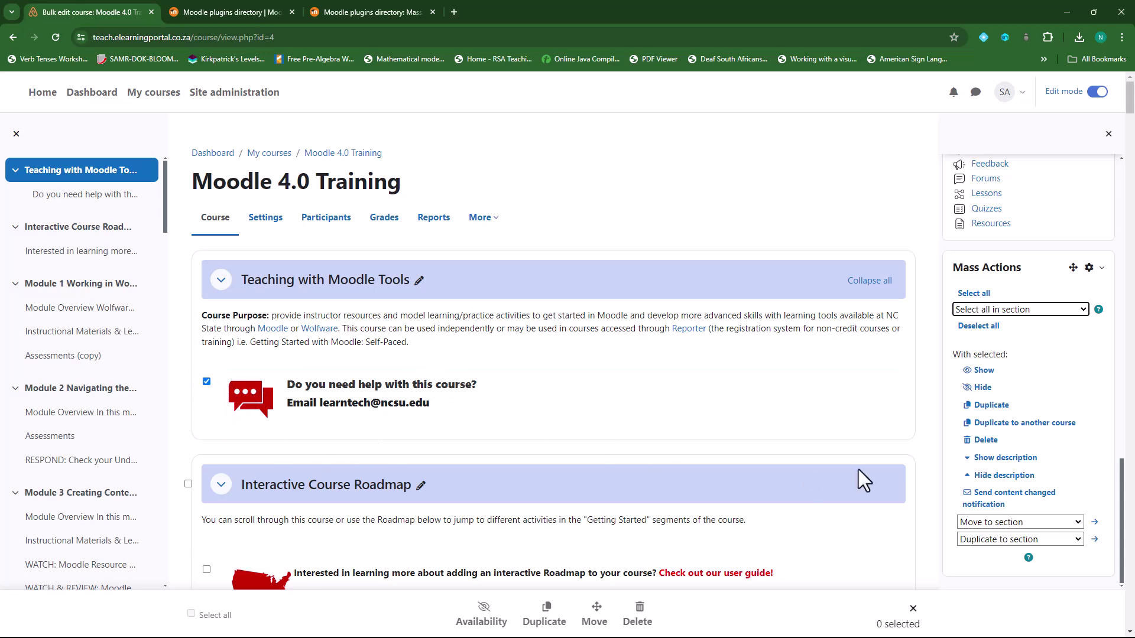
Step: Move the selected items to the section Customize Learning: Example Section #1
click(1077, 523)
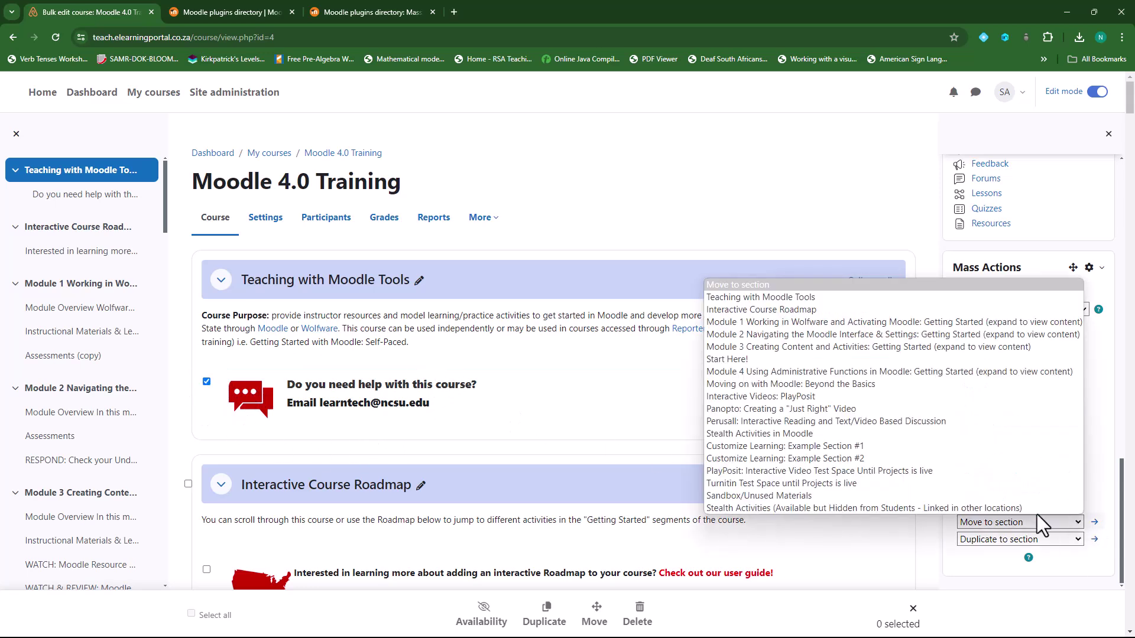
click(811, 446)
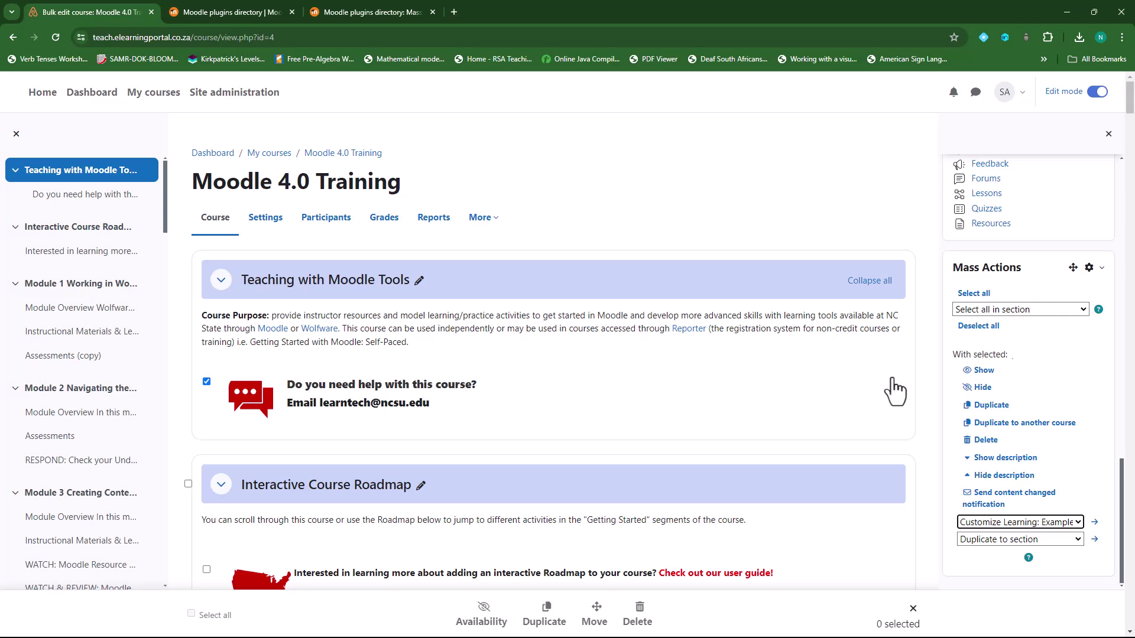
click(1095, 524)
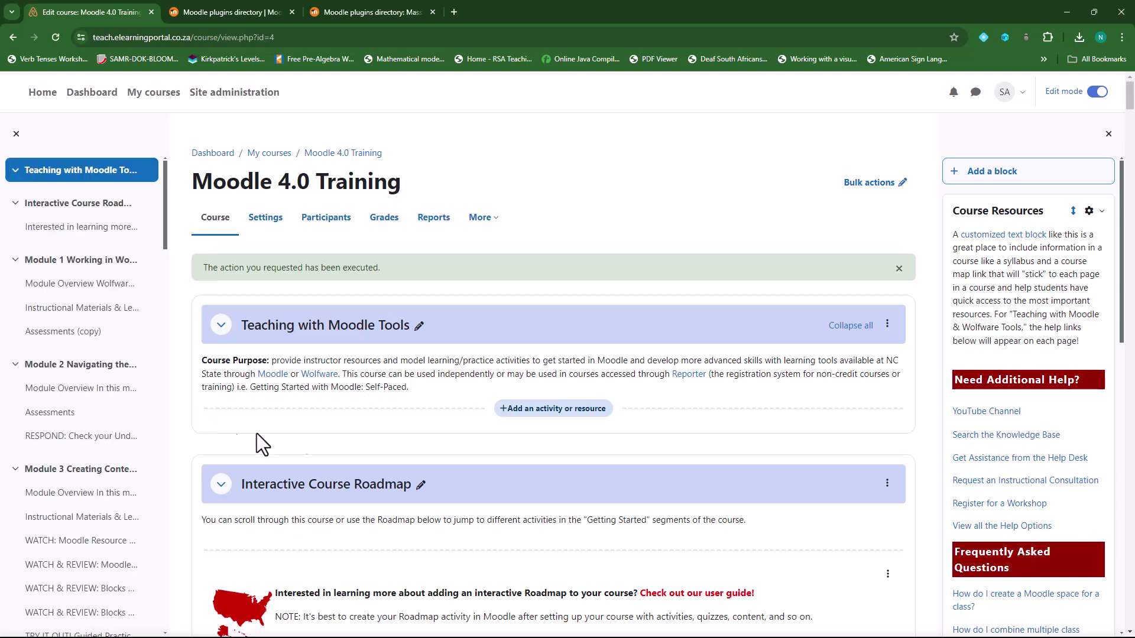
Step: Look through the course for the moved help item in Customize Learning: Example Section #1
scroll(414, 420, down, 15)
scroll(415, 424, down, 20)
scroll(416, 422, down, 20)
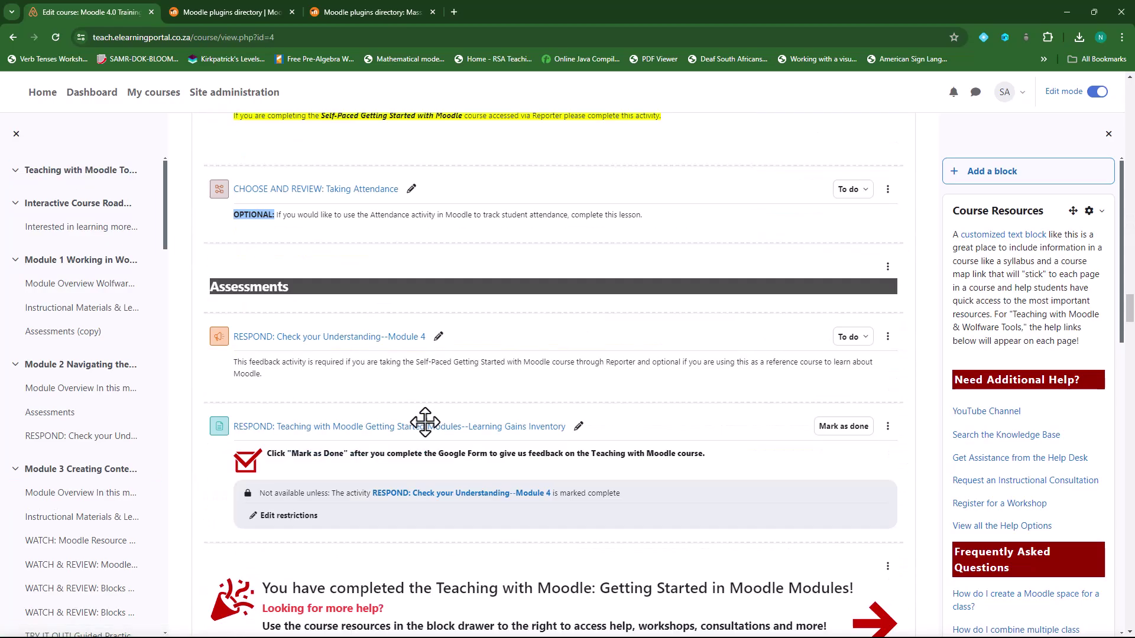
scroll(425, 422, down, 5)
scroll(425, 422, down, 20)
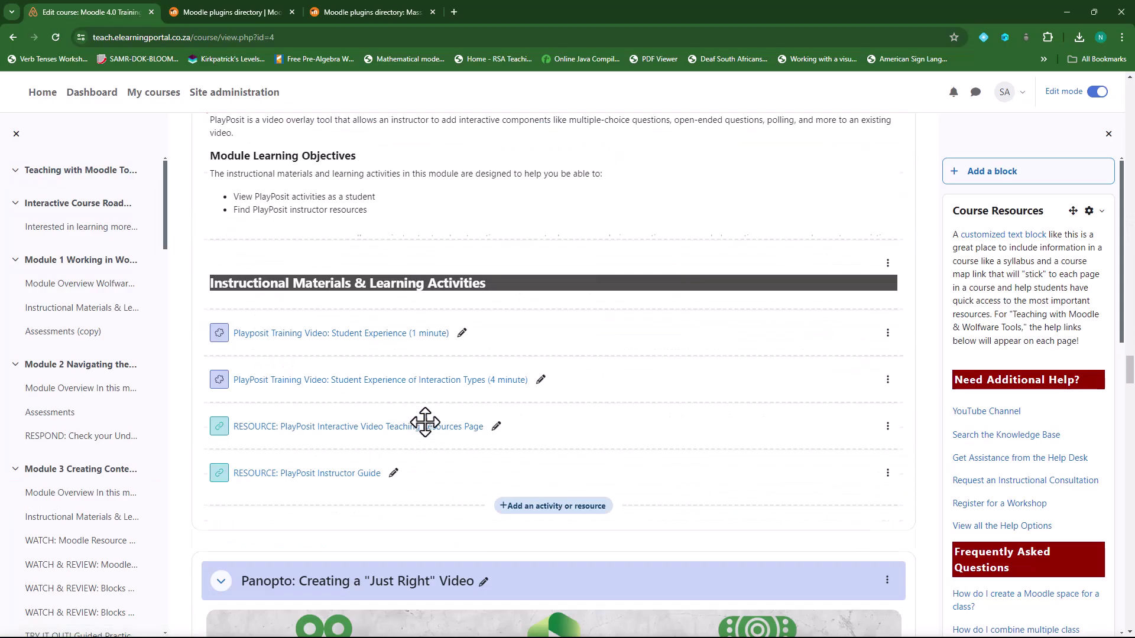
scroll(425, 422, down, 20)
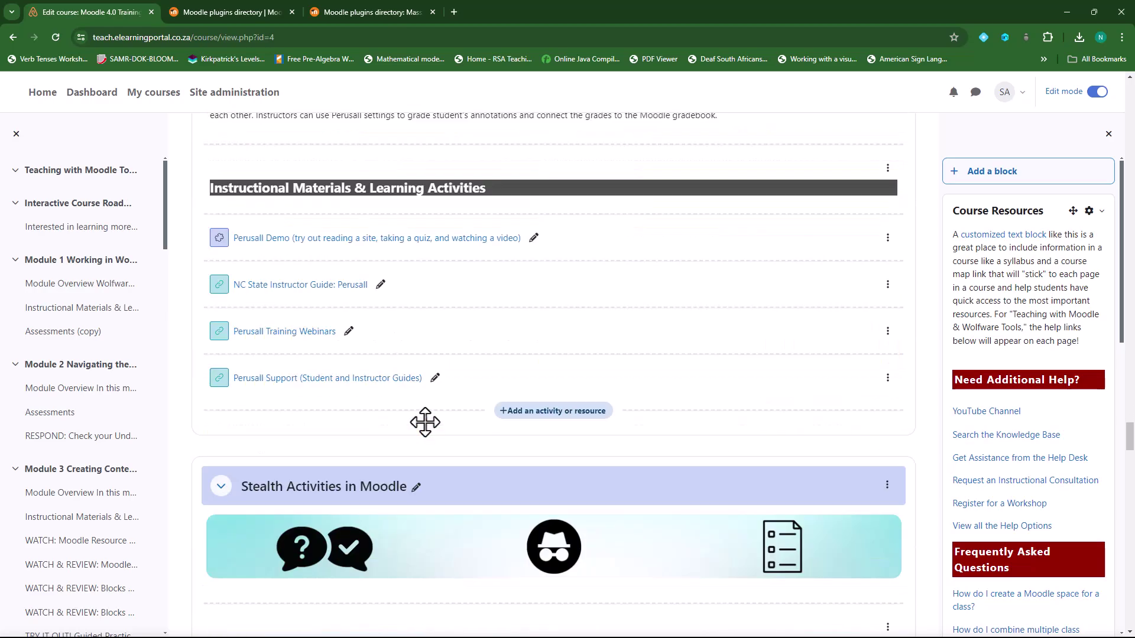
scroll(425, 422, down, 20)
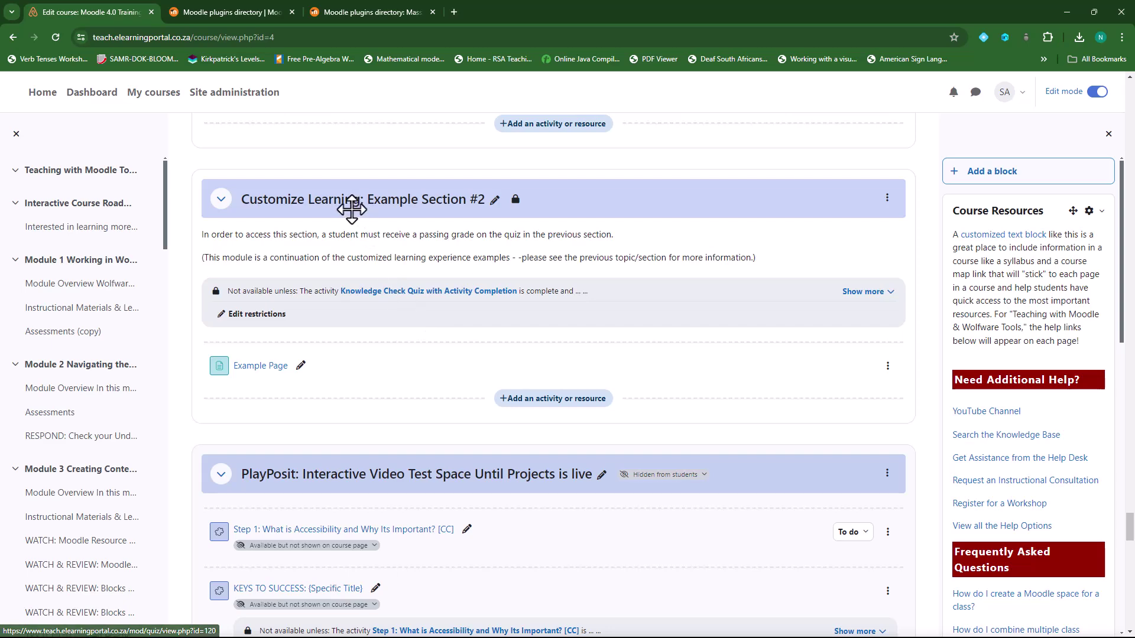
scroll(365, 357, down, 6)
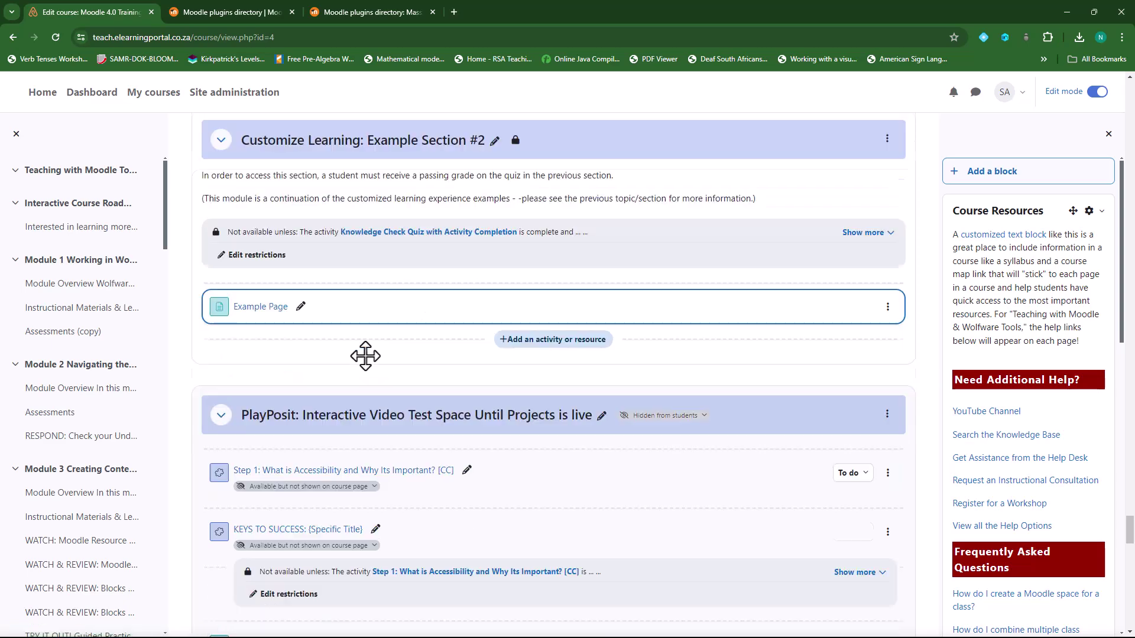
scroll(364, 349, up, 4)
scroll(365, 344, up, 5)
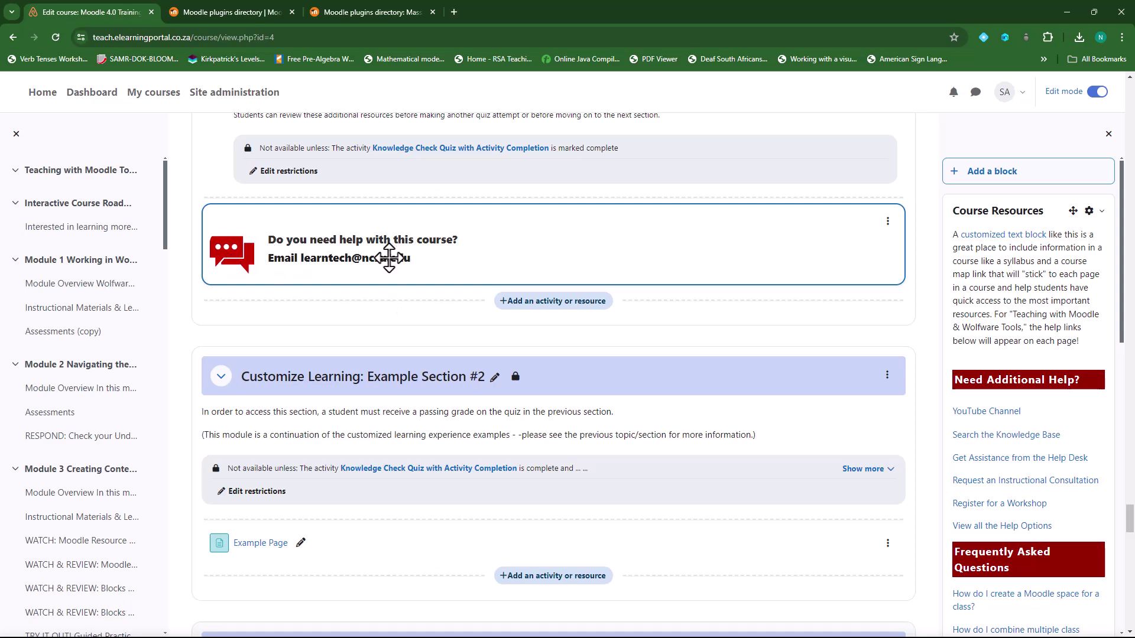
scroll(390, 272, up, 3)
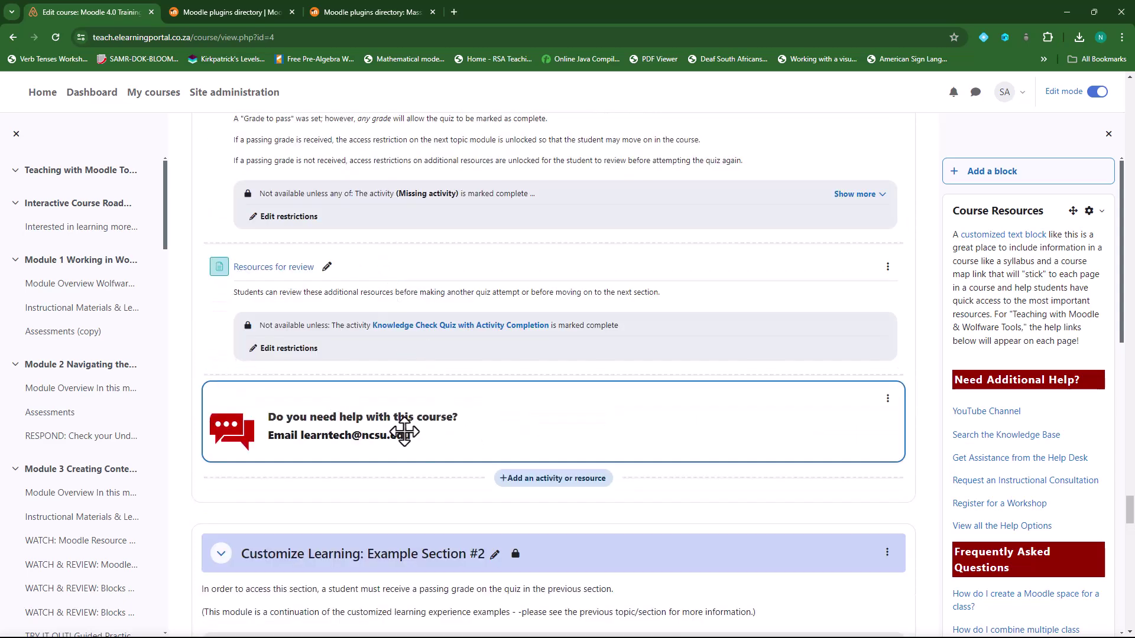
Step: Enable bulk editing from the Mass Actions block, select all items in the Start Here! section and duplicate them
scroll(1048, 466, down, 4)
scroll(1047, 466, down, 8)
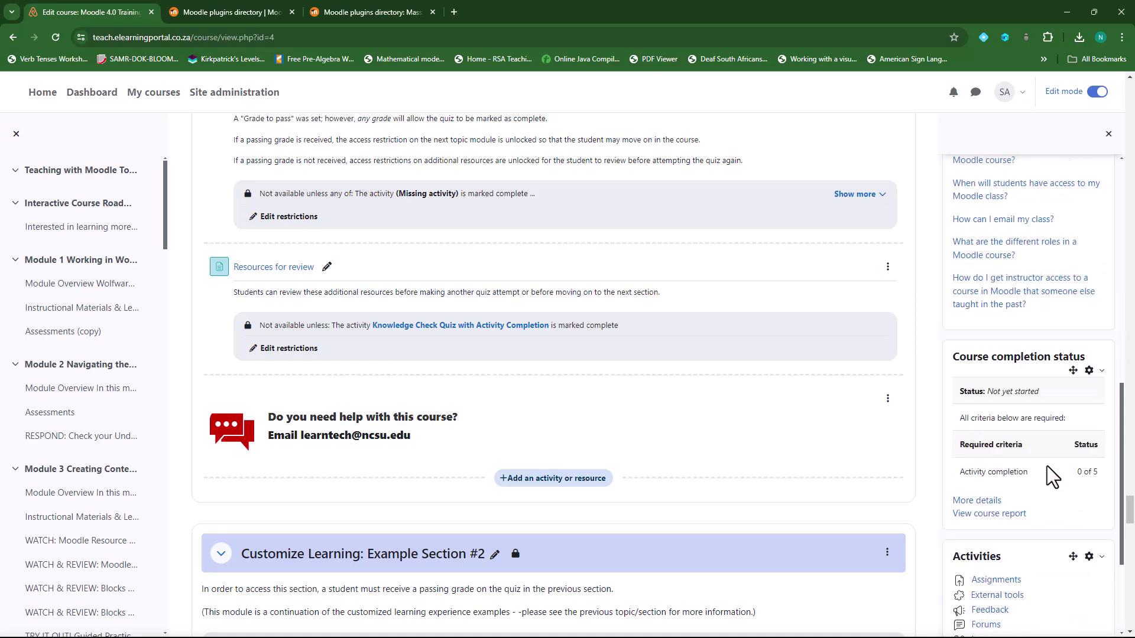
click(1023, 606)
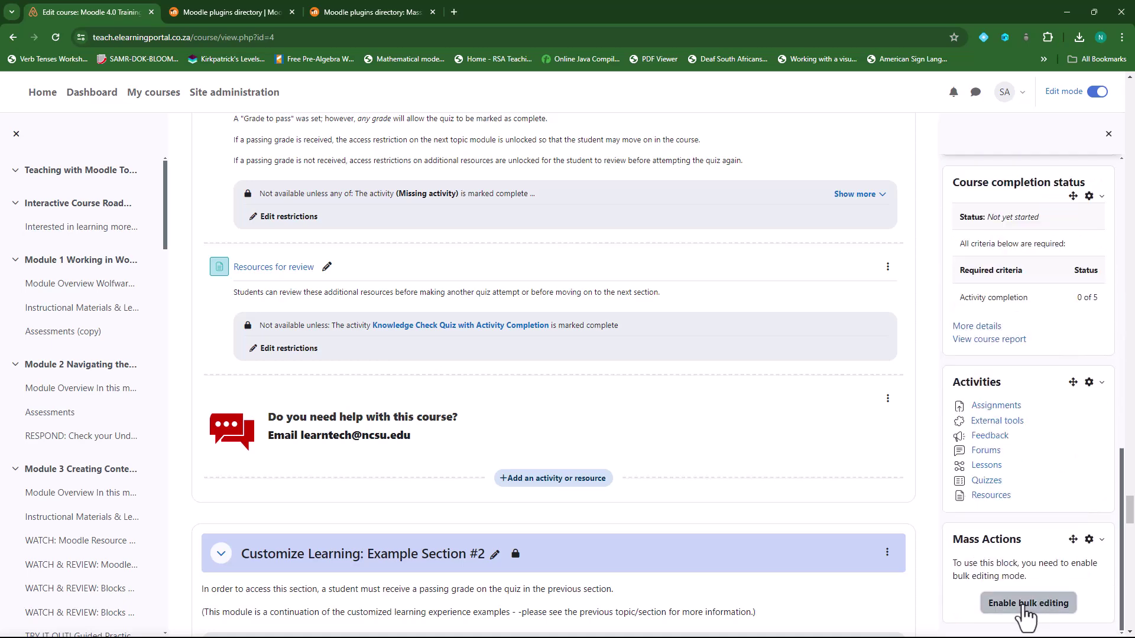
scroll(1037, 452, down, 4)
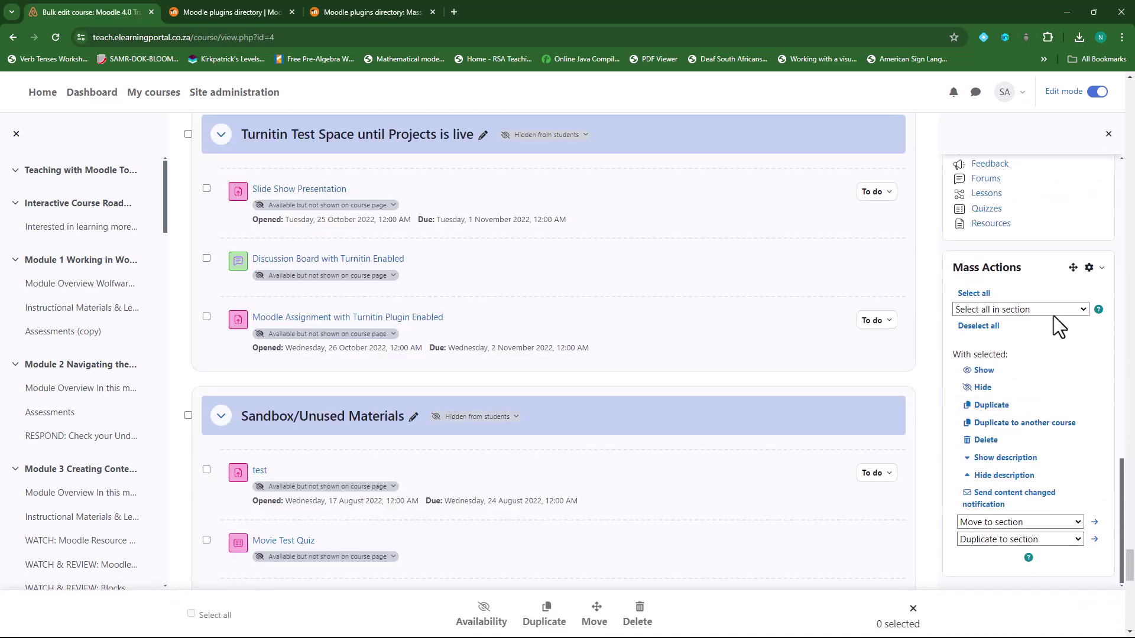
click(1058, 311)
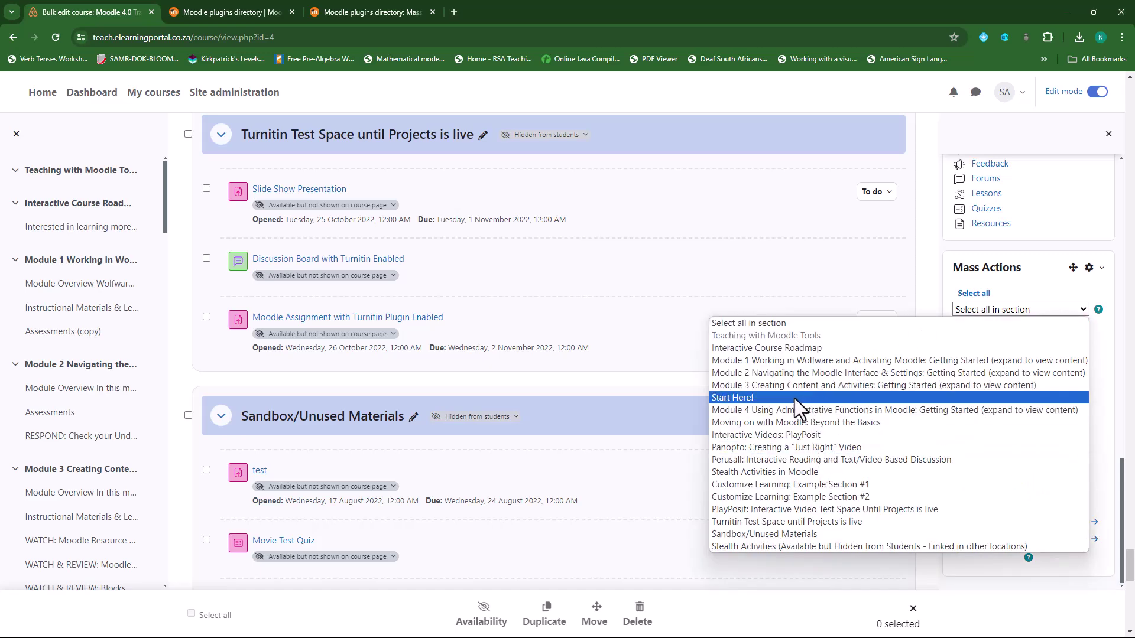
click(757, 397)
click(991, 407)
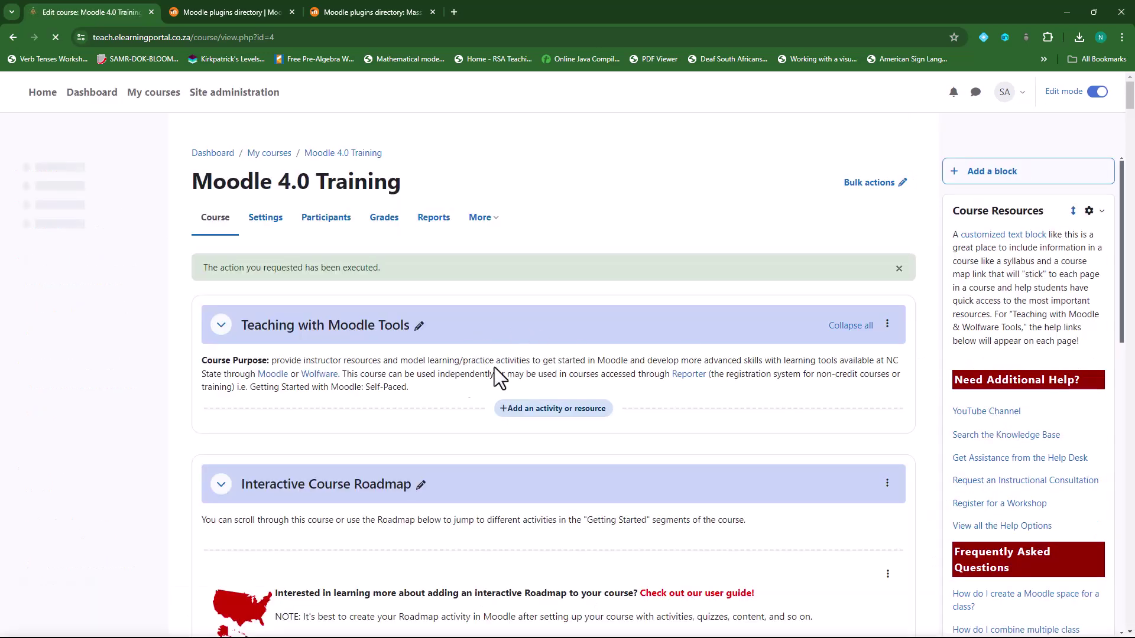
Step: Enable bulk editing again from the Mass Actions block and reselect all items in the Start Here! section
scroll(397, 430, down, 4)
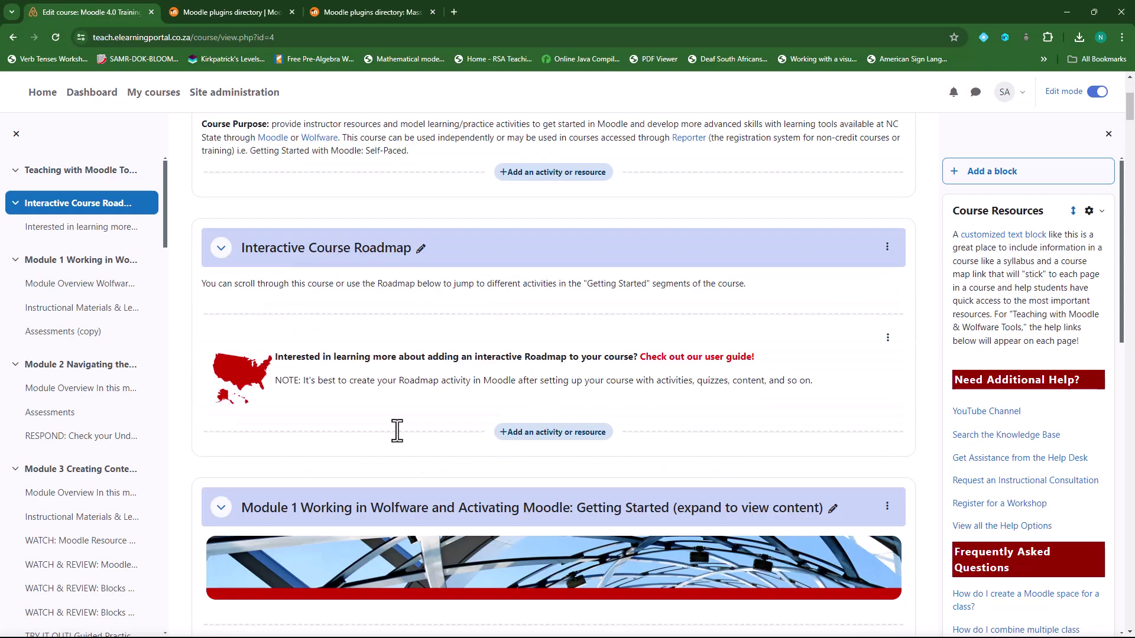
scroll(378, 415, down, 18)
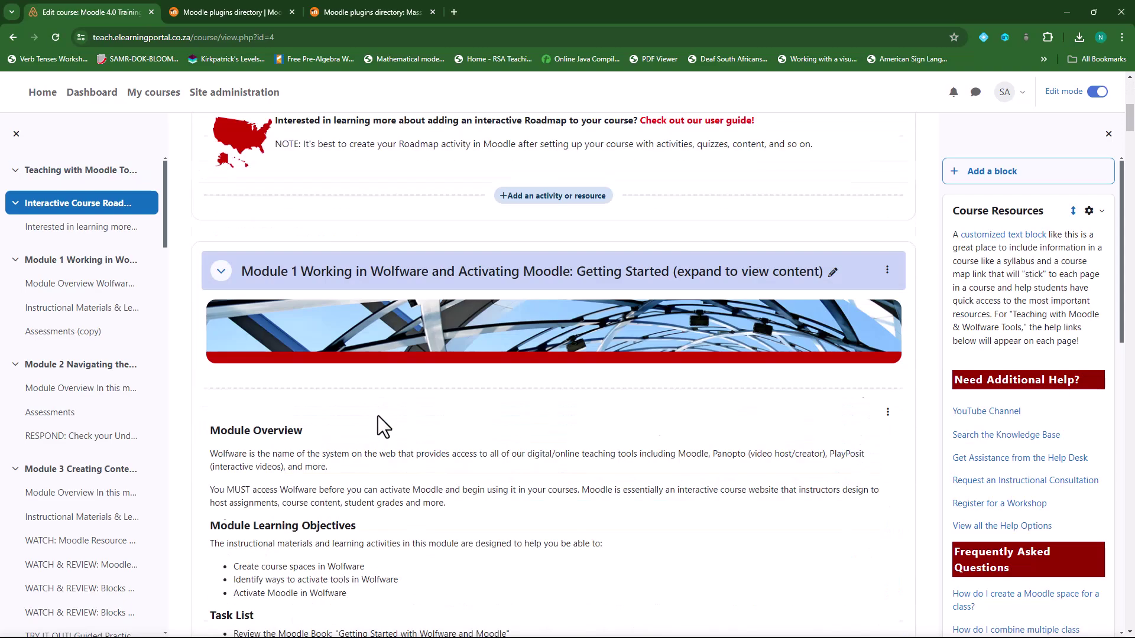
scroll(378, 416, down, 3)
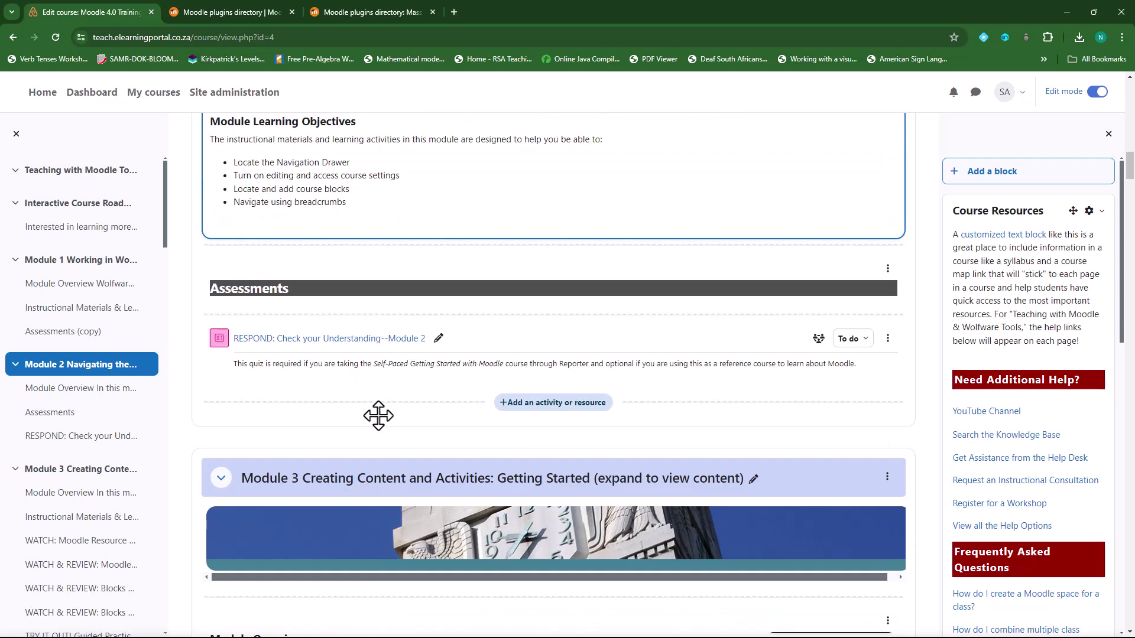
scroll(1055, 436, down, 10)
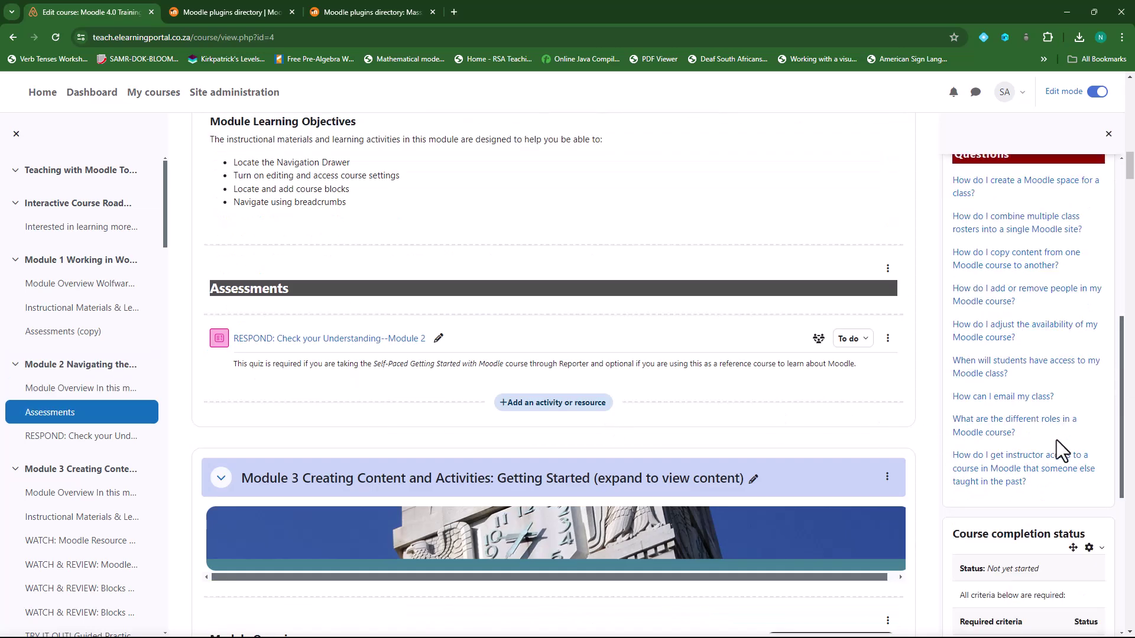
click(1022, 604)
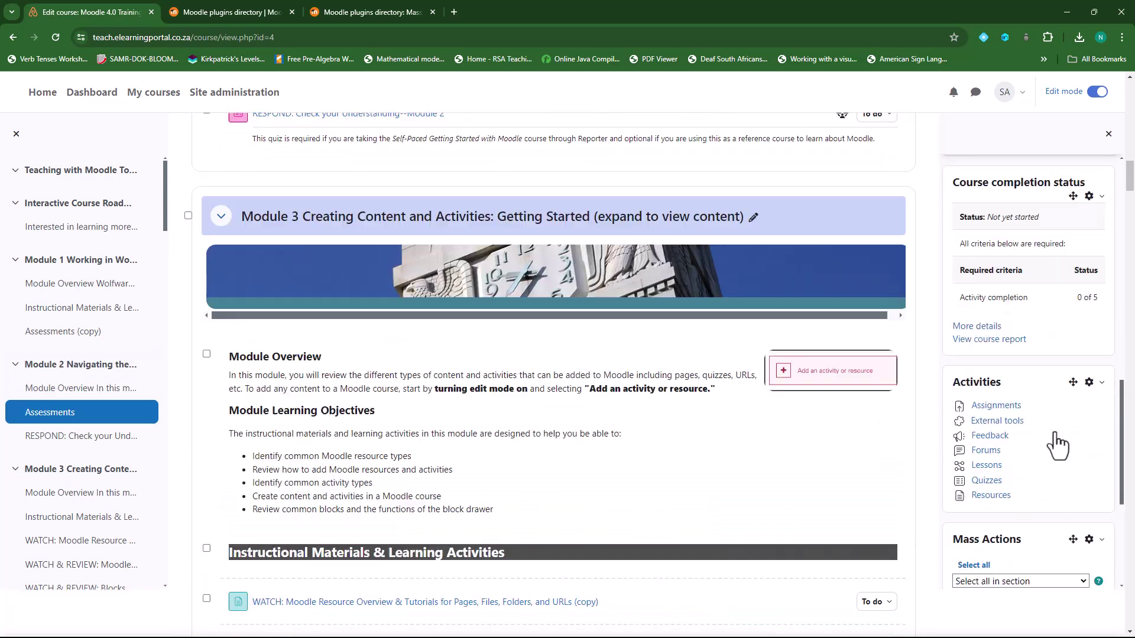
scroll(1055, 449, down, 5)
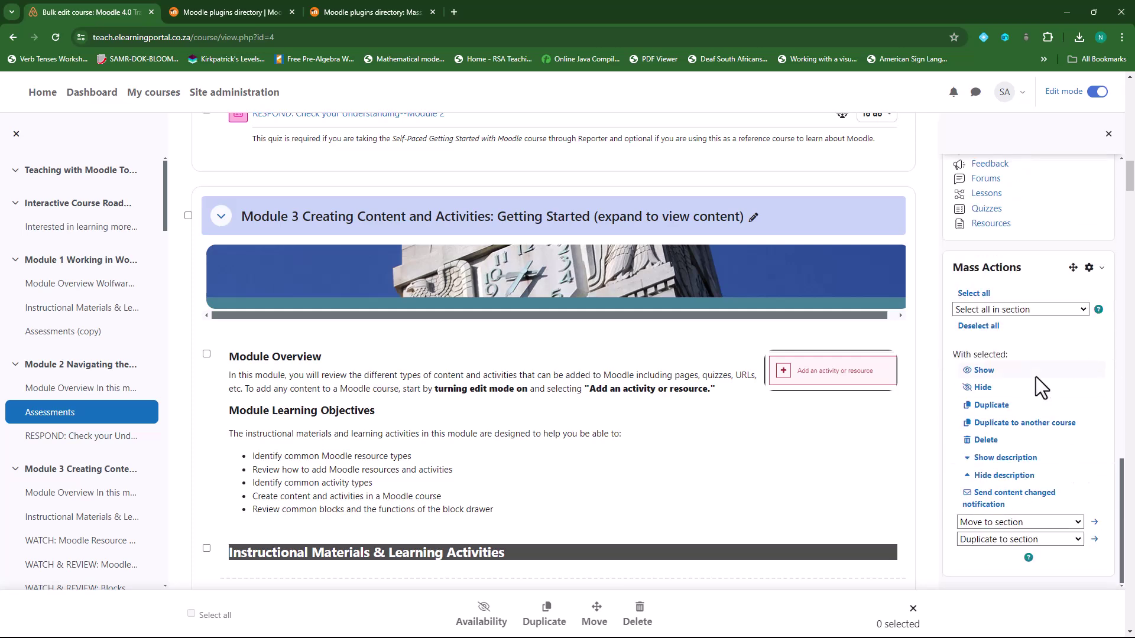
click(1043, 310)
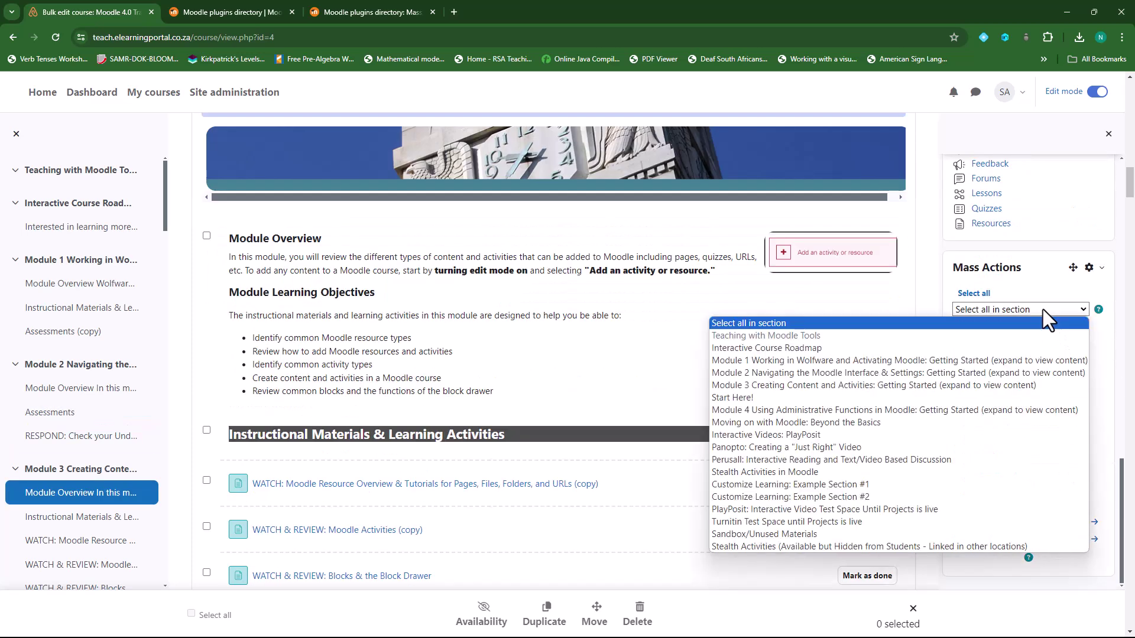
click(782, 395)
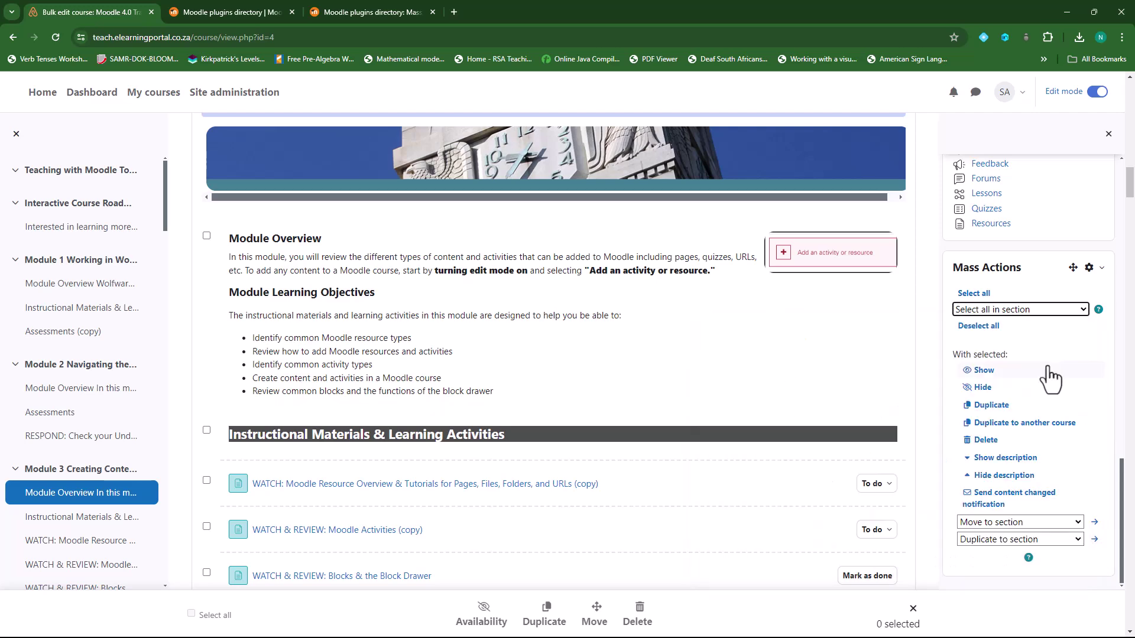
Step: Duplicate the selected items to the section Module 4 Using Administrative Functions in Moodle: Getting Started
click(1076, 540)
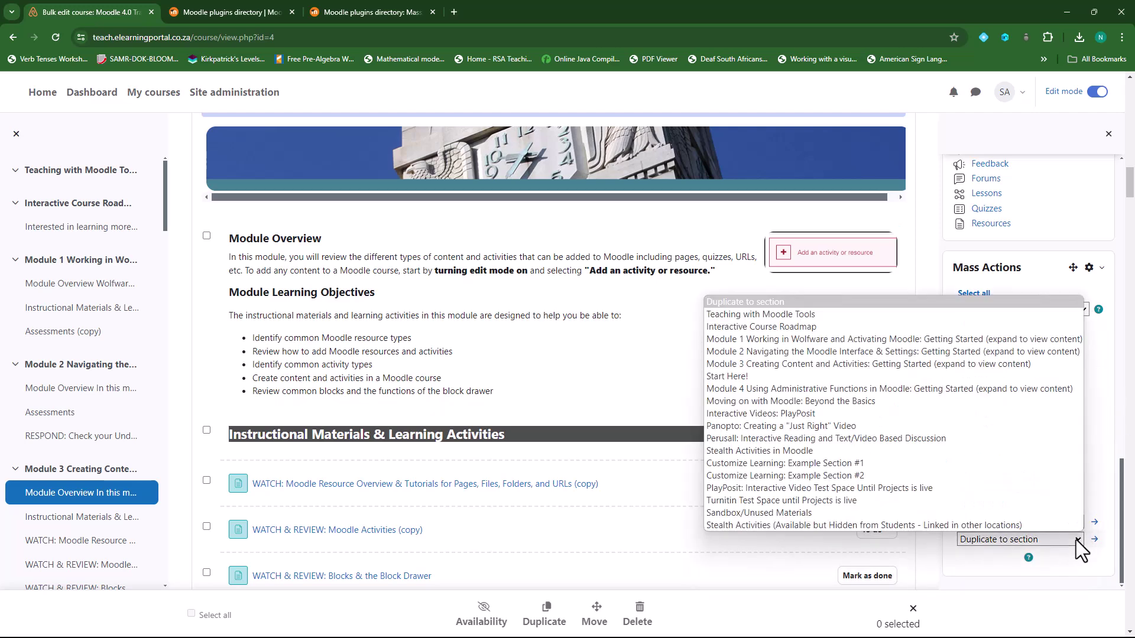
click(775, 388)
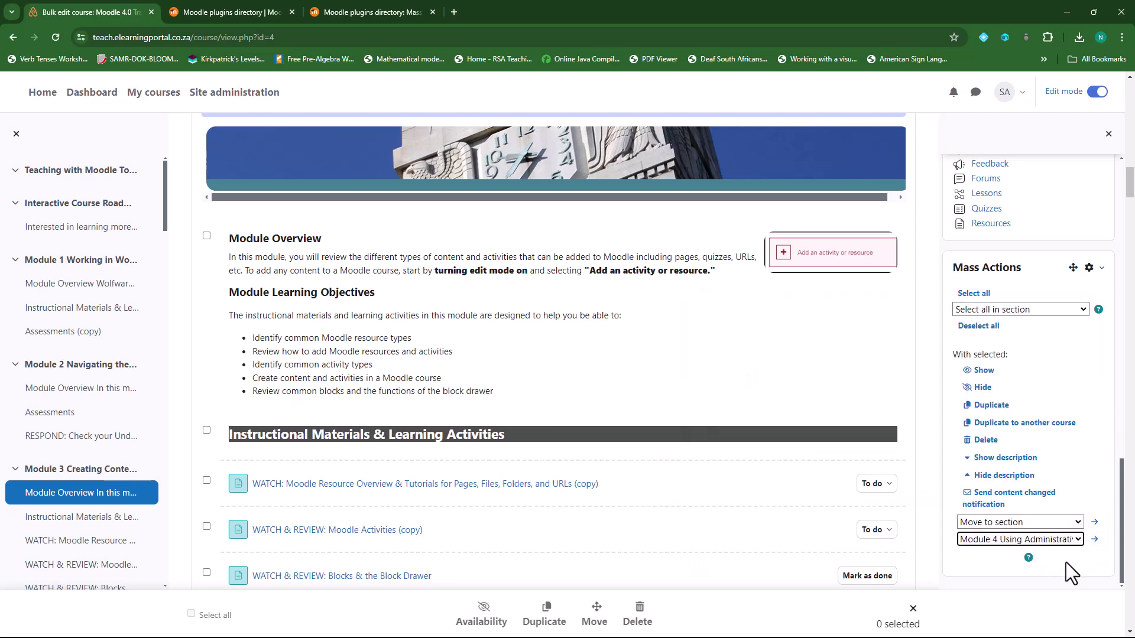
click(1093, 540)
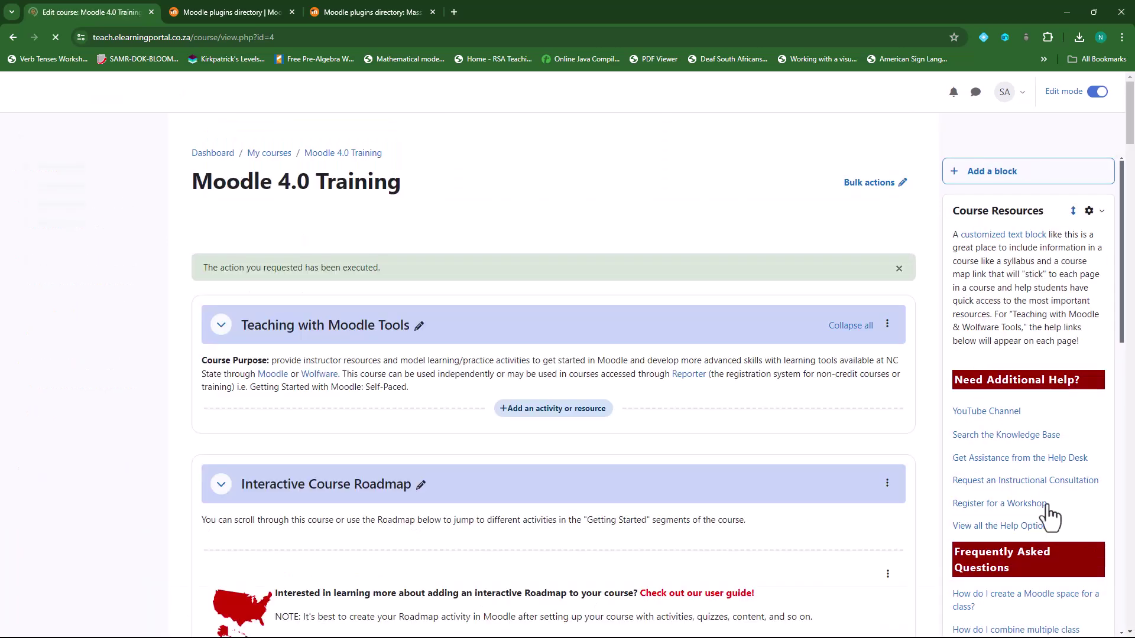
scroll(467, 478, down, 15)
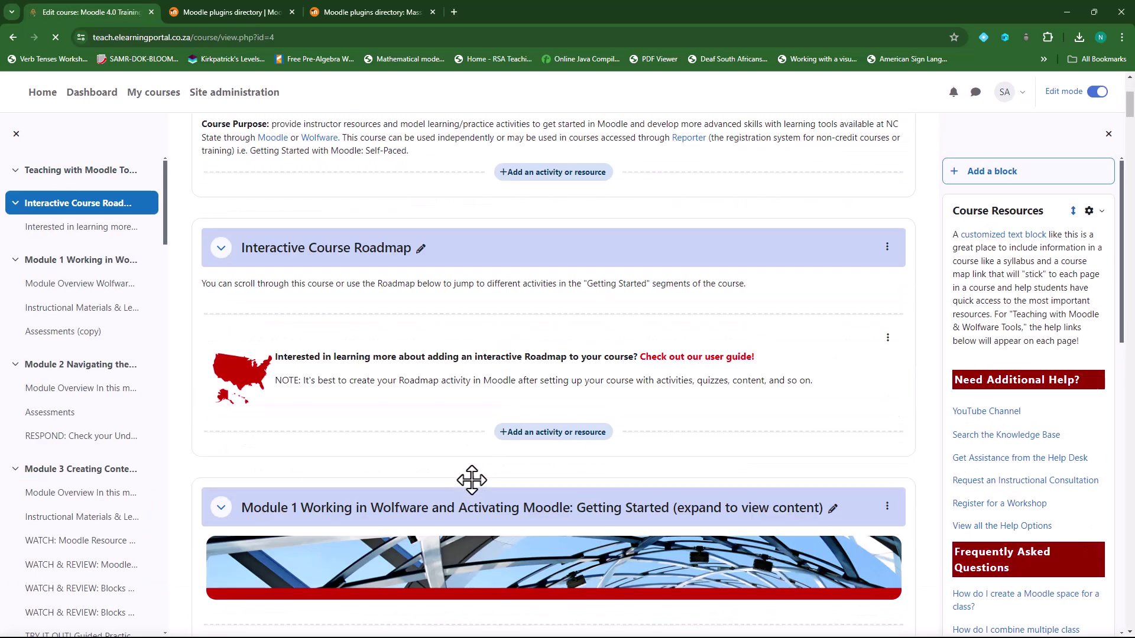
scroll(473, 479, down, 7)
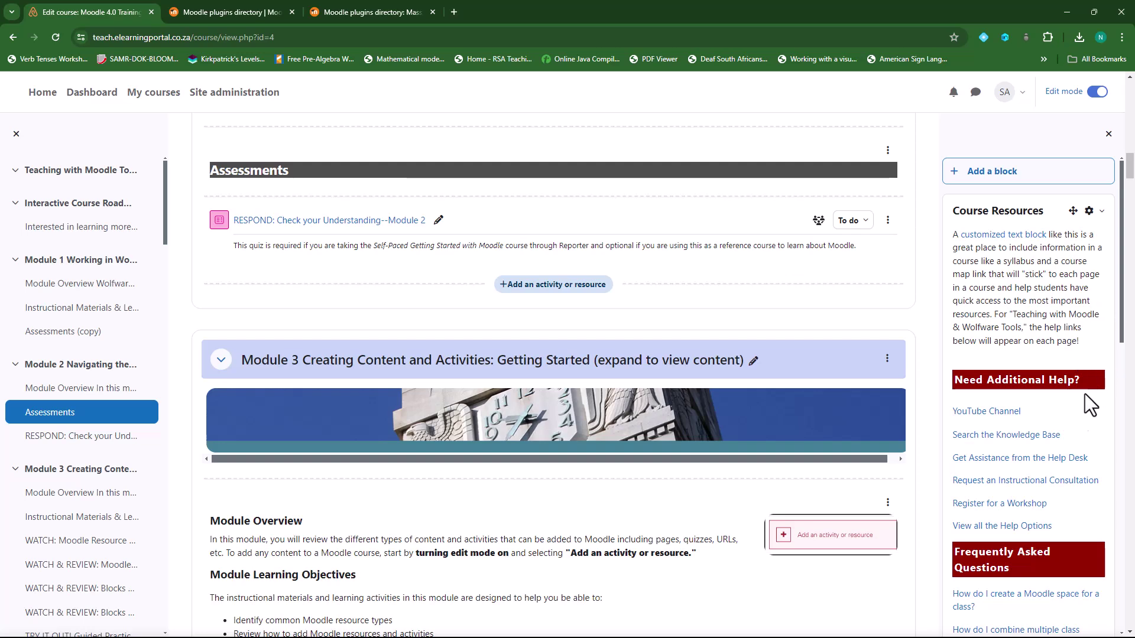
Step: Enable bulk editing from the Mass Actions block and select all items in the Interactive Course Roadmap section
scroll(1058, 471, down, 9)
scroll(1019, 501, down, 4)
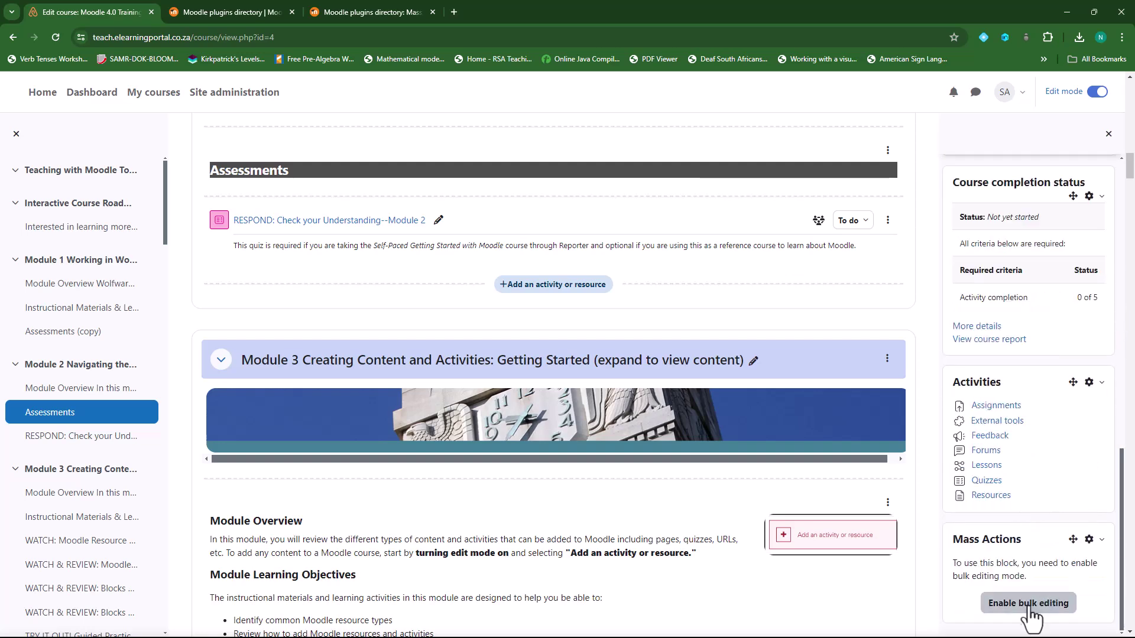
scroll(1039, 466, down, 4)
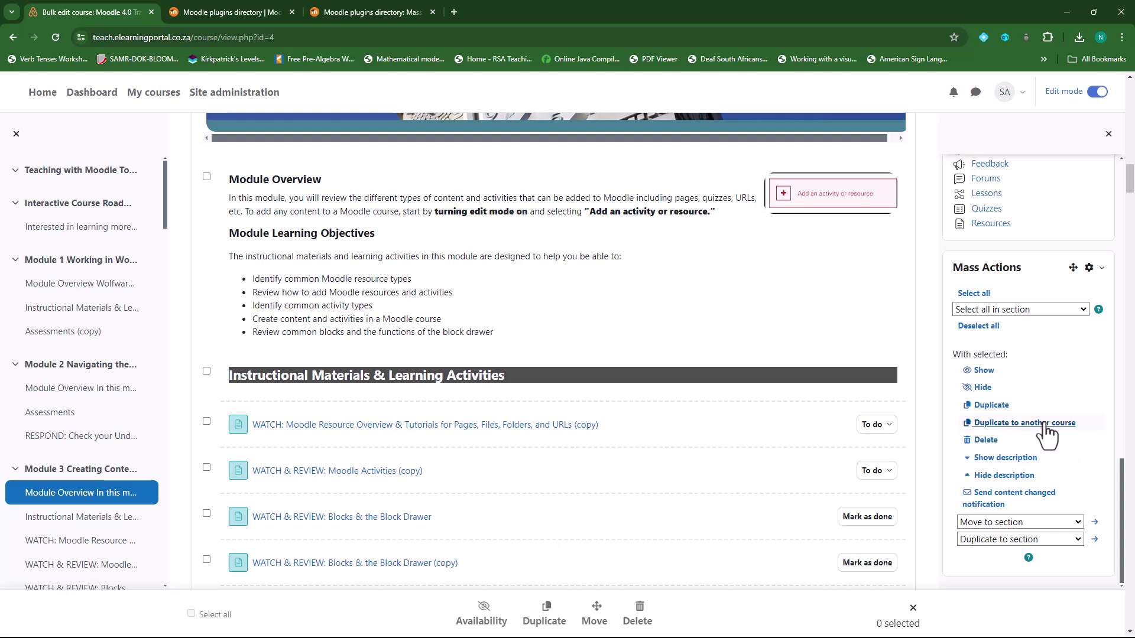
click(1076, 307)
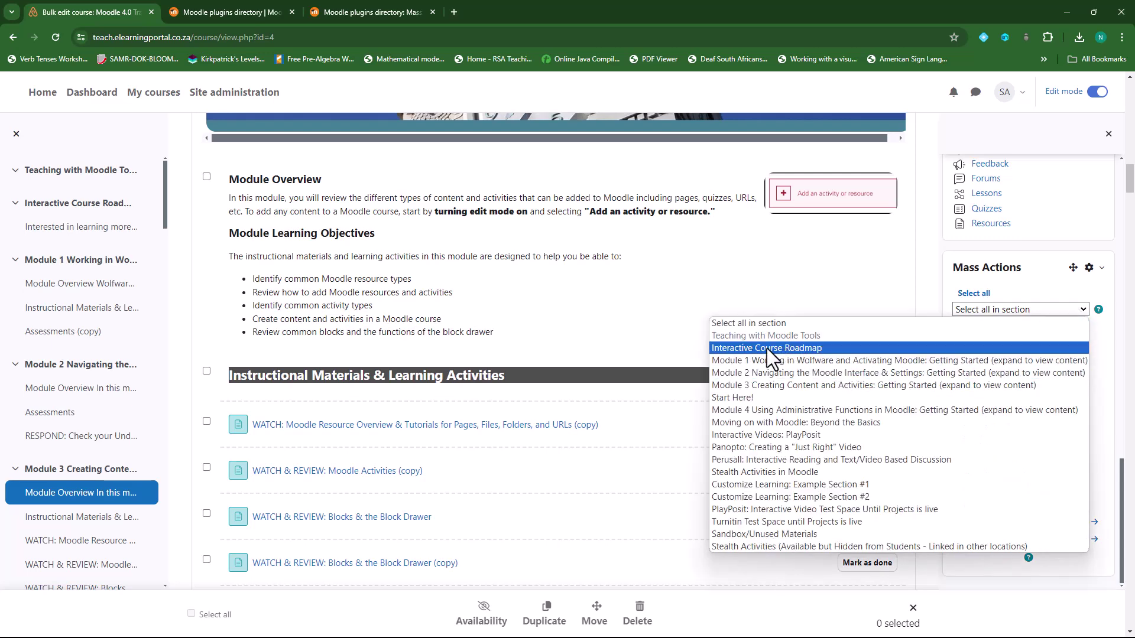
click(801, 347)
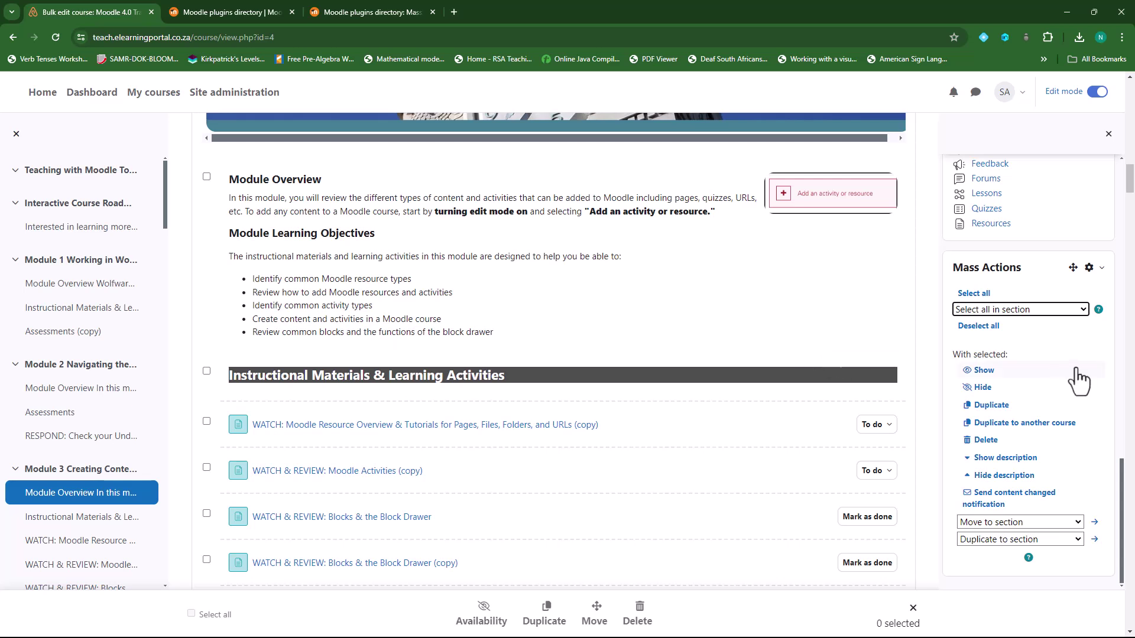
Step: Duplicate the selected items to another course, choosing ICT Skills as the target course and Topic 1 as the target section
click(1022, 424)
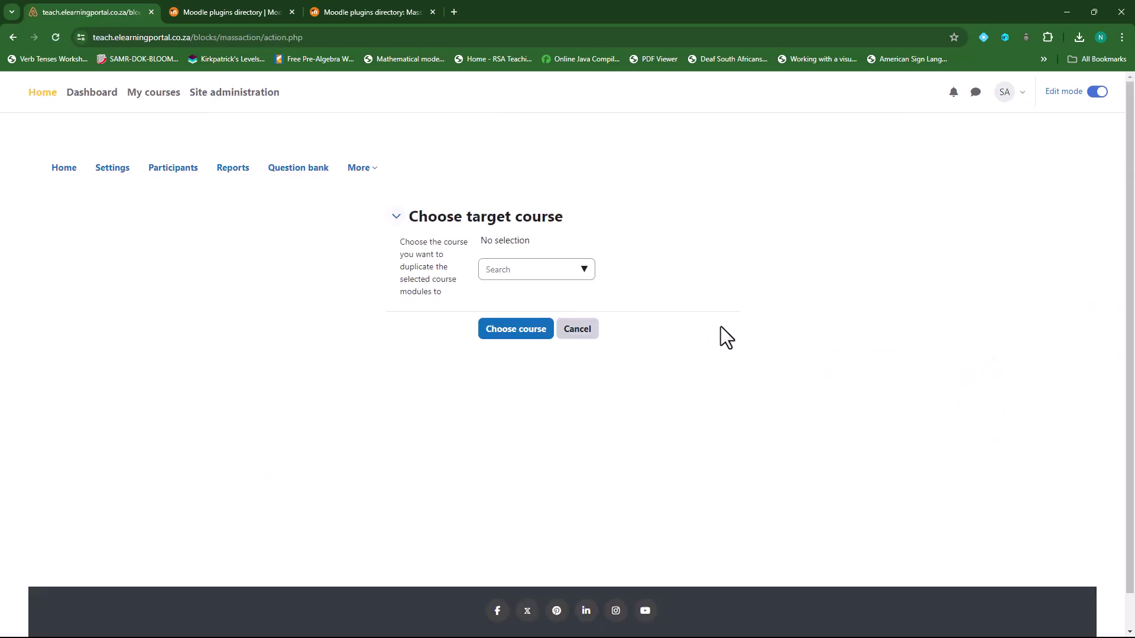
click(584, 271)
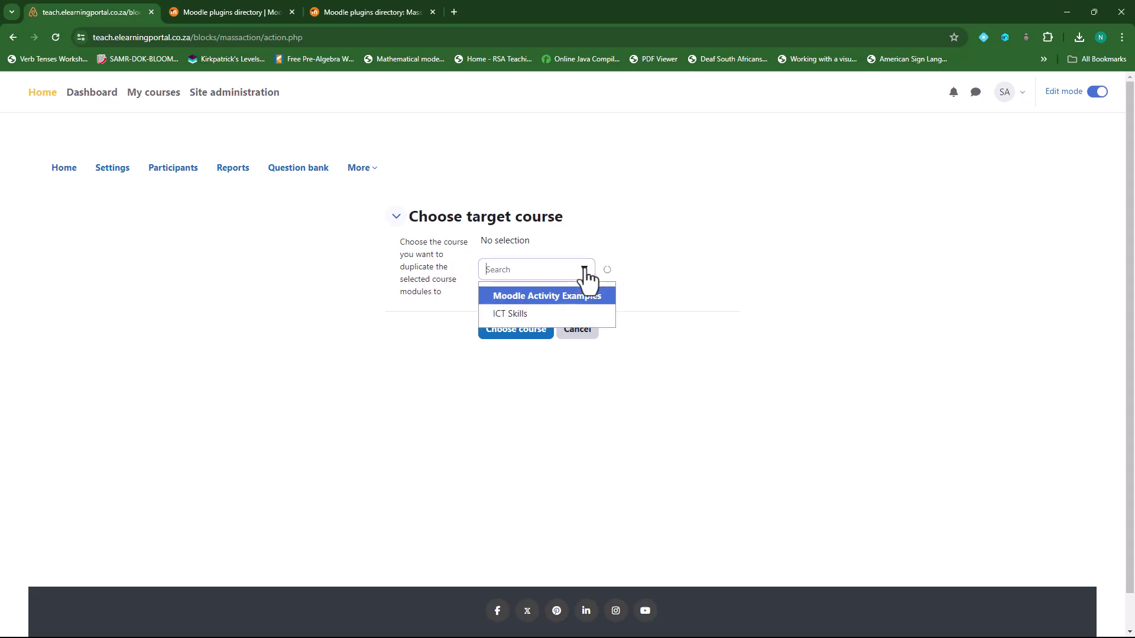
click(510, 314)
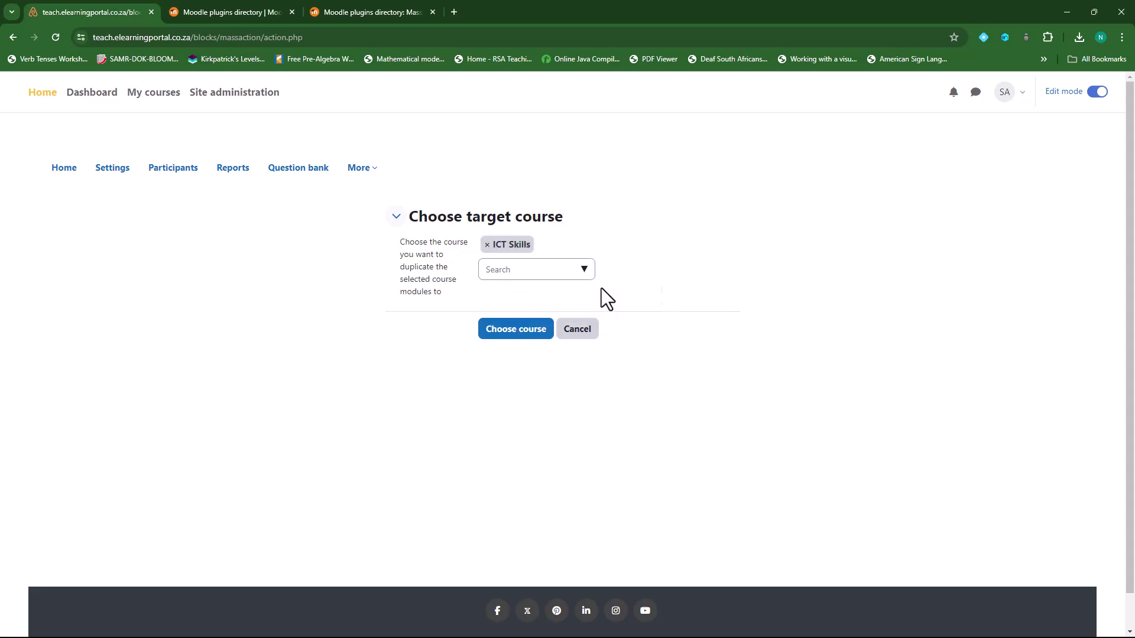
click(523, 334)
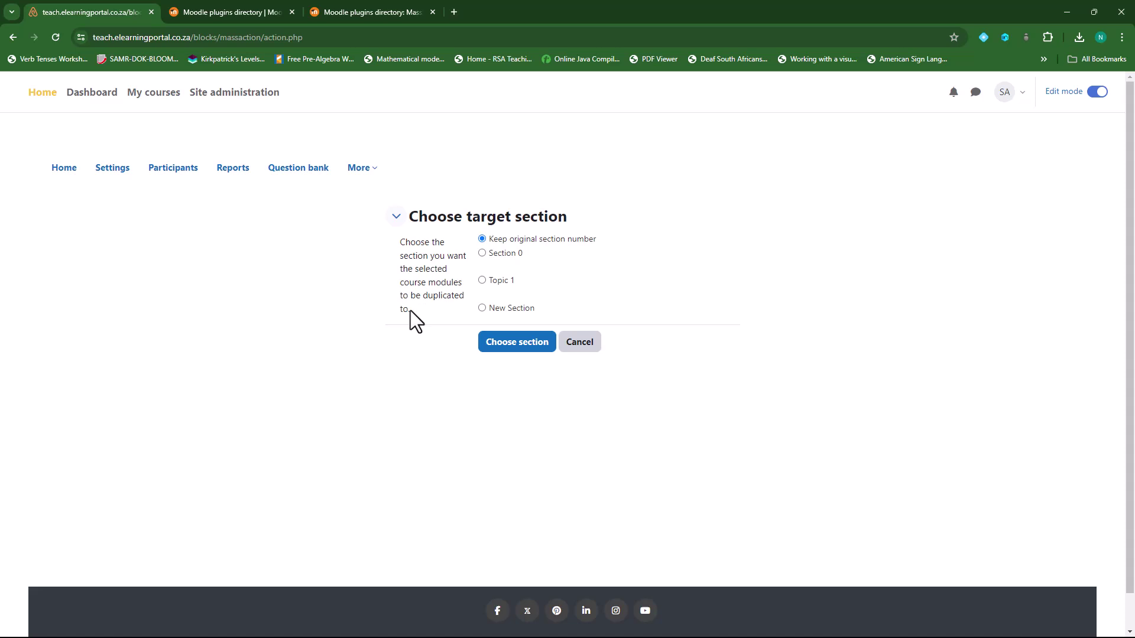
click(482, 280)
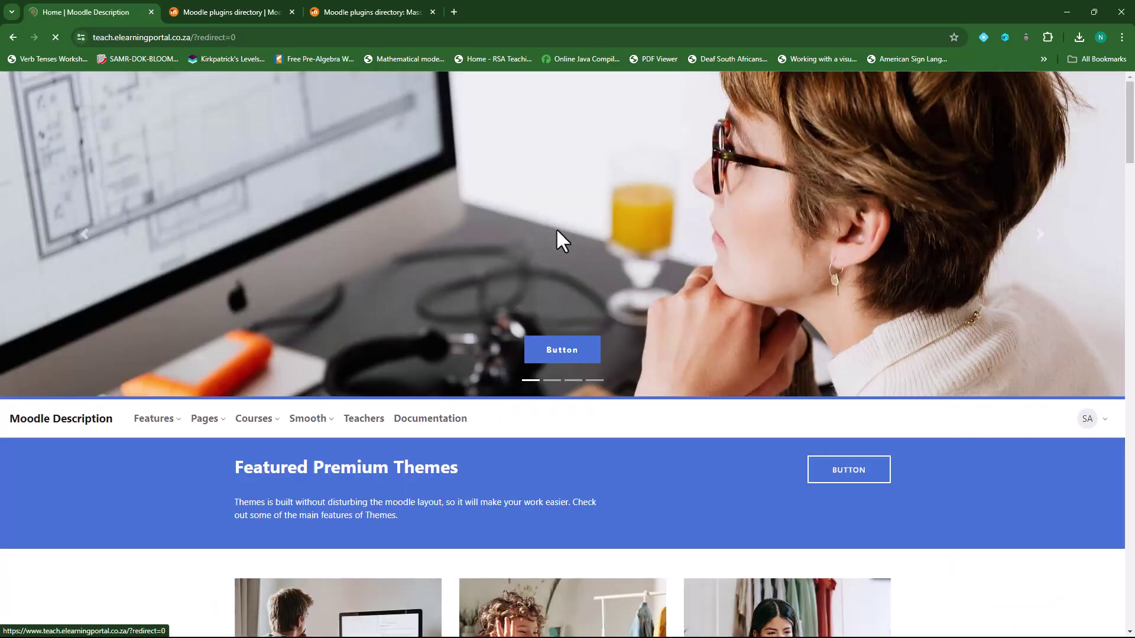
Step: Open the ICT Skills course from the ICT category on the home page and check Topic 1 for the duplicated item
scroll(499, 380, down, 10)
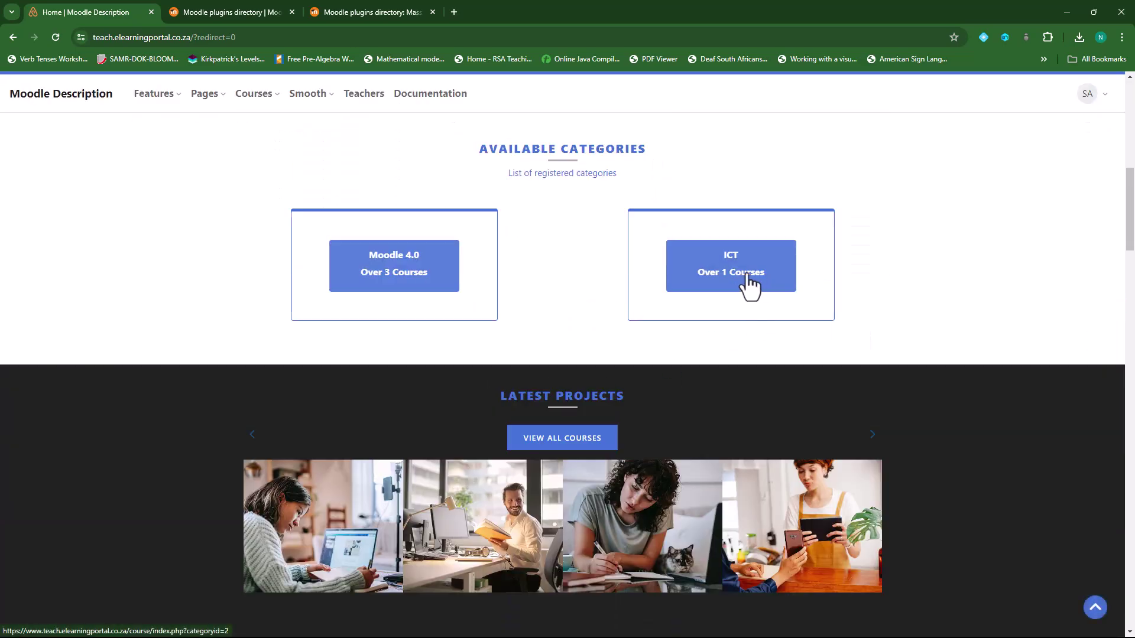
click(749, 286)
click(174, 306)
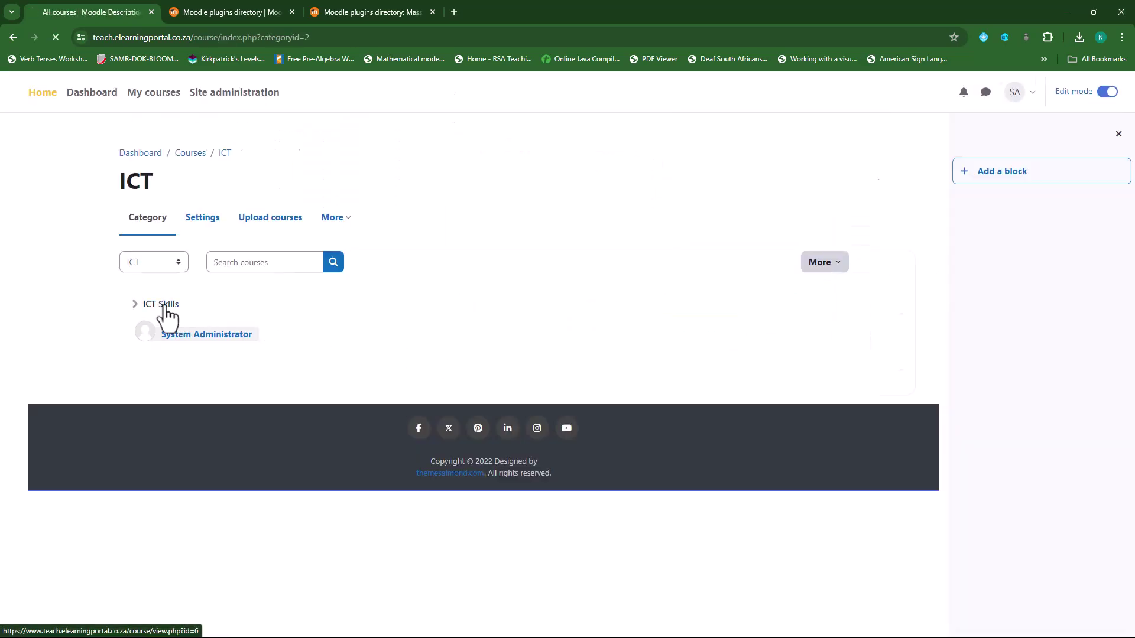
scroll(462, 386, down, 2)
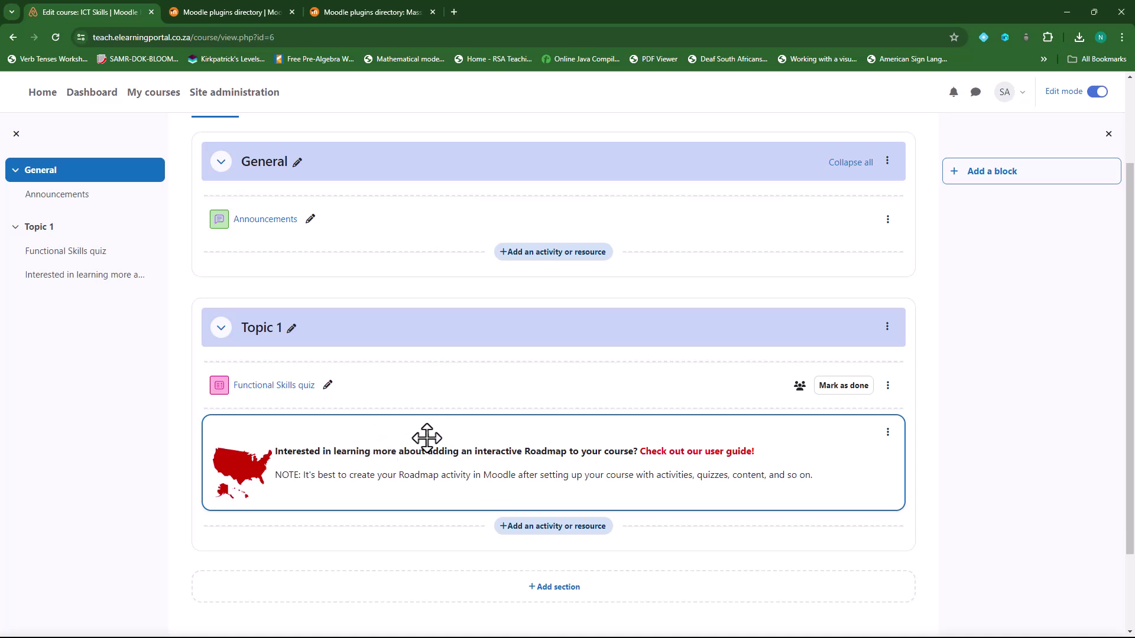
Step: Add the Mass Actions block to the ICT Skills course and enable bulk editing from it
click(996, 188)
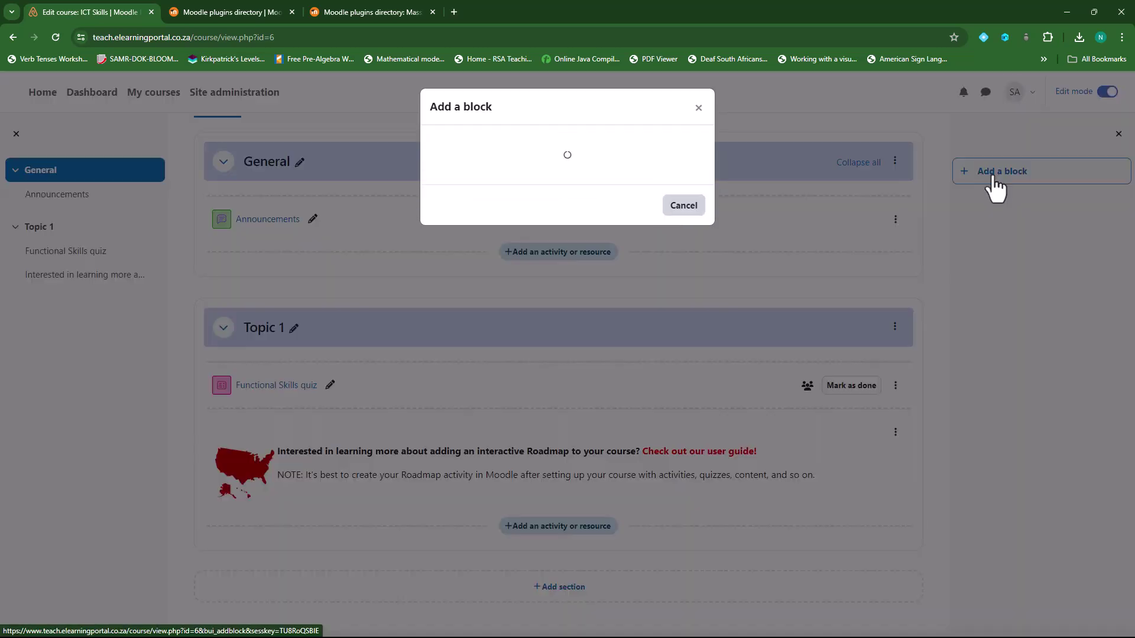
scroll(505, 405, down, 3)
scroll(506, 405, down, 2)
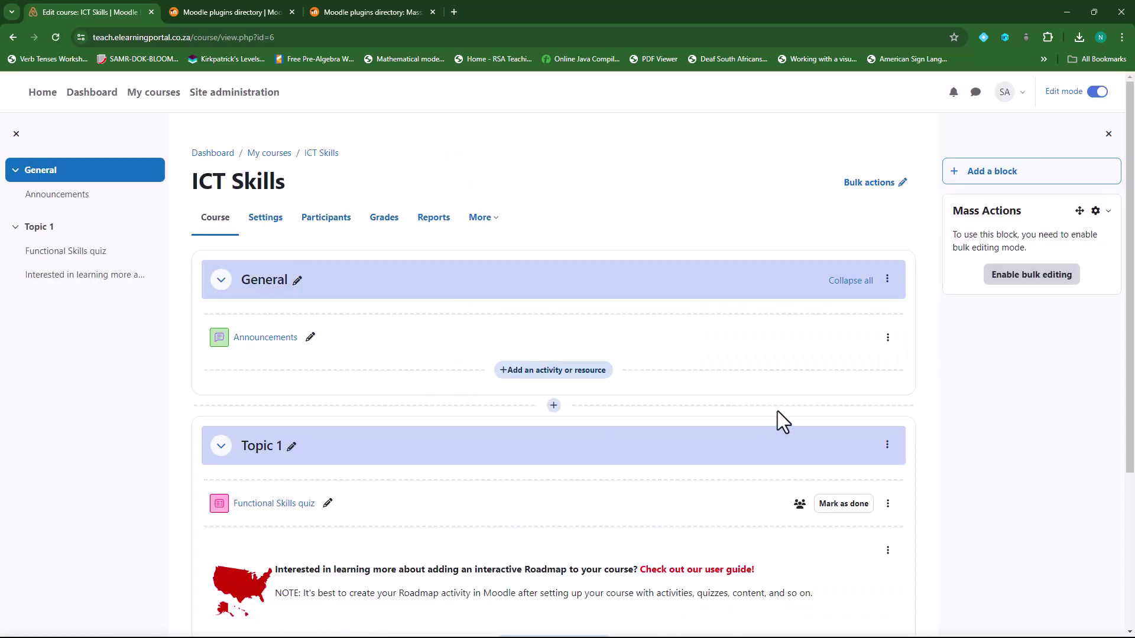
click(1032, 287)
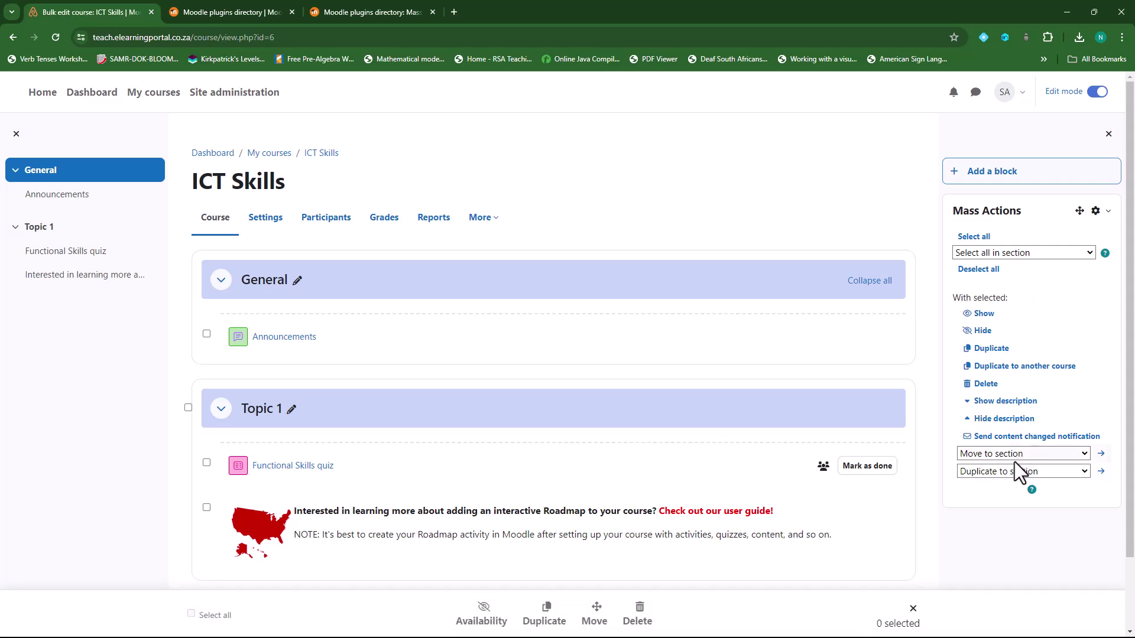
Step: Select all items in Topic 1 and duplicate them to the Moodle Activity Examples course, using New Section as the target section
click(1082, 254)
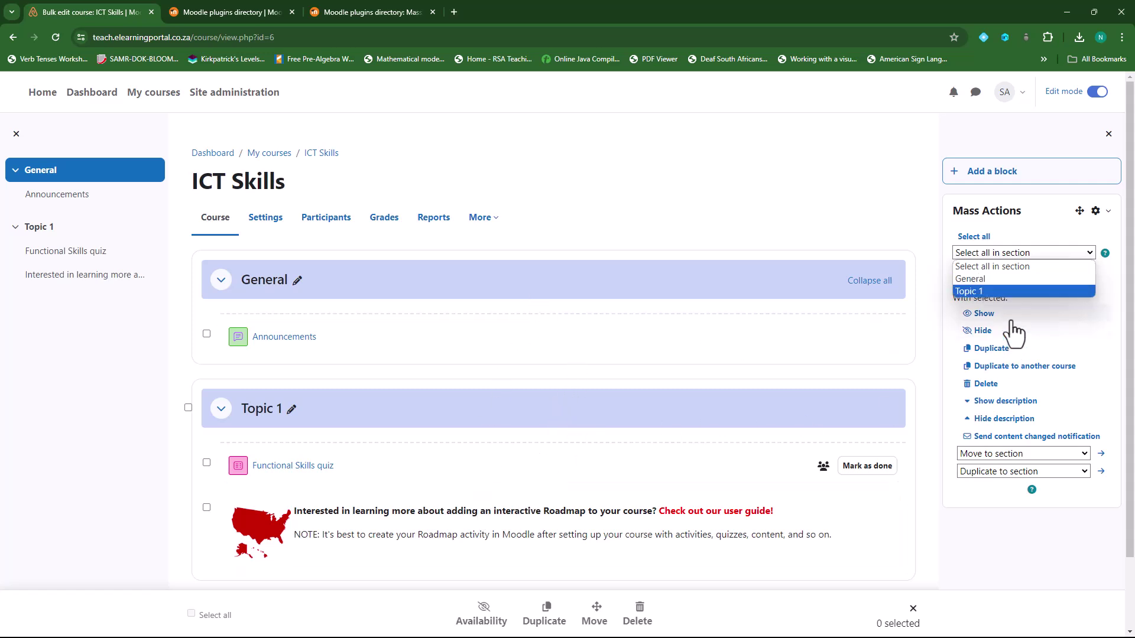
click(980, 291)
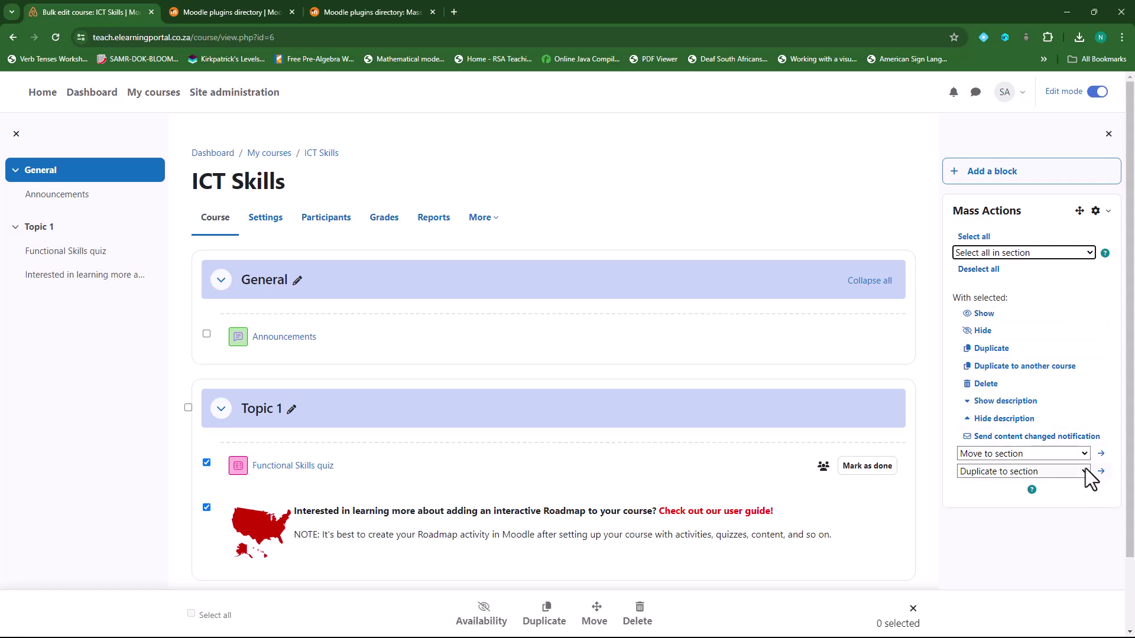
click(1029, 368)
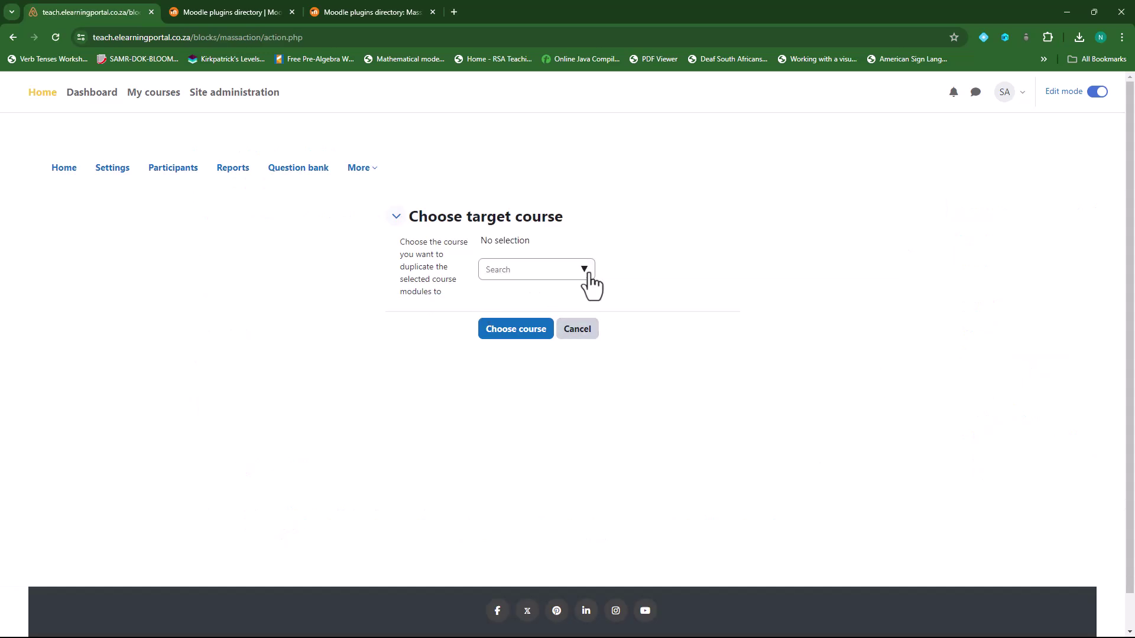
click(584, 269)
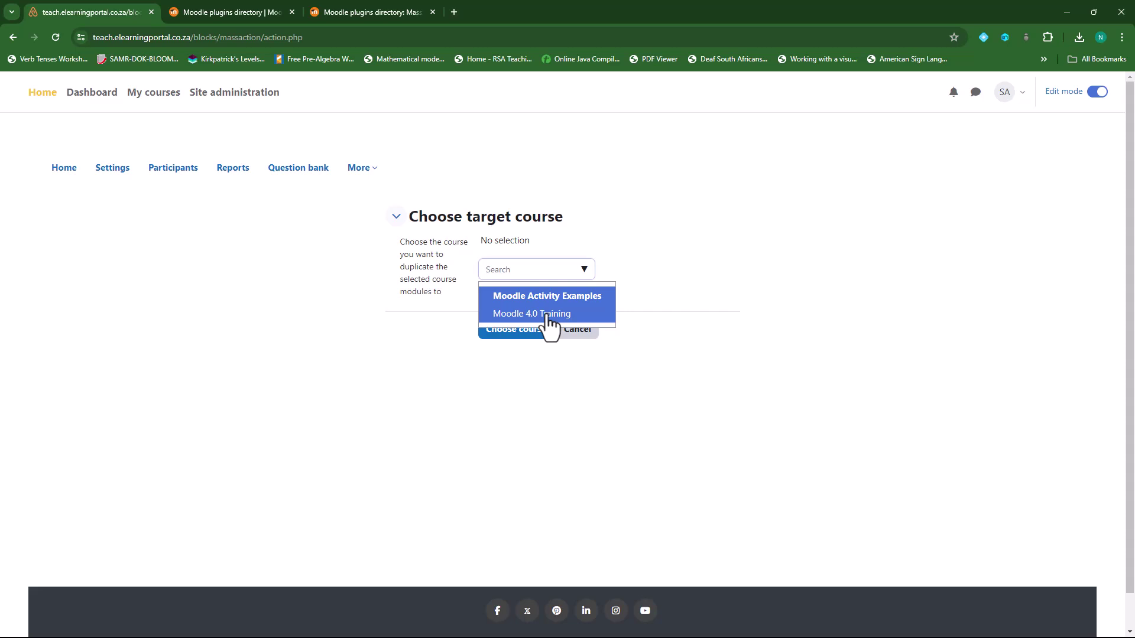
click(556, 297)
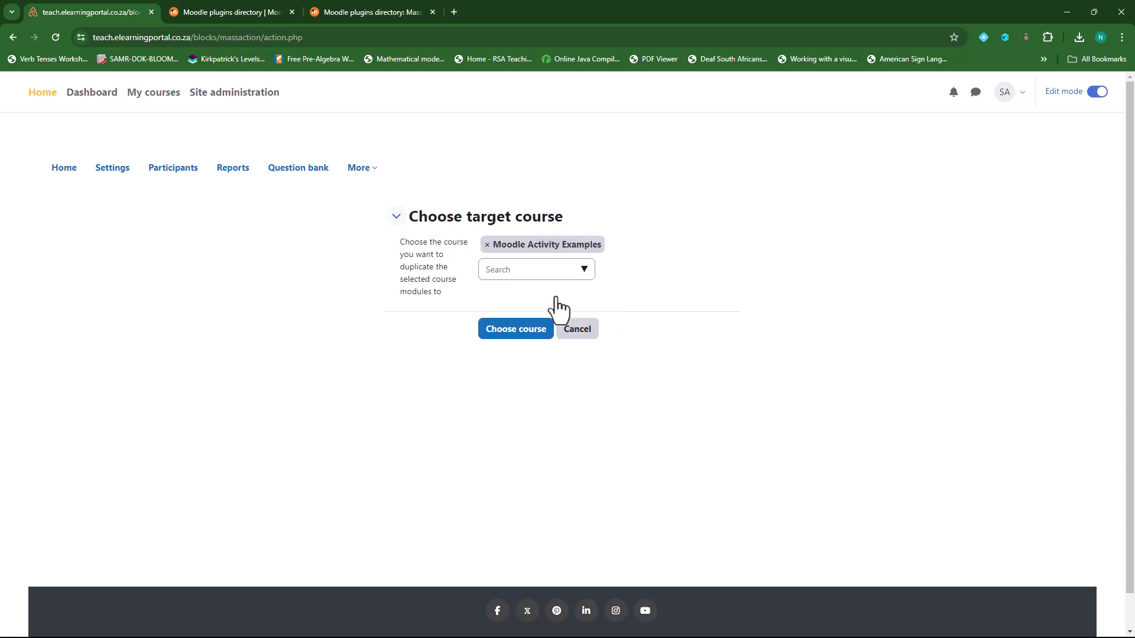
click(532, 329)
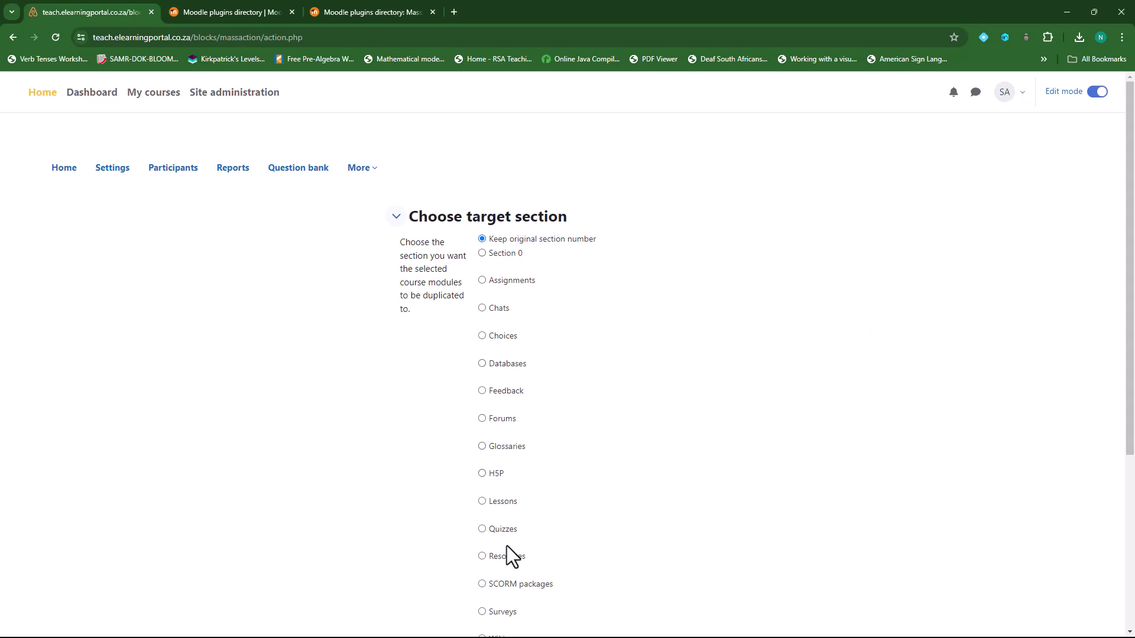
scroll(506, 542, down, 3)
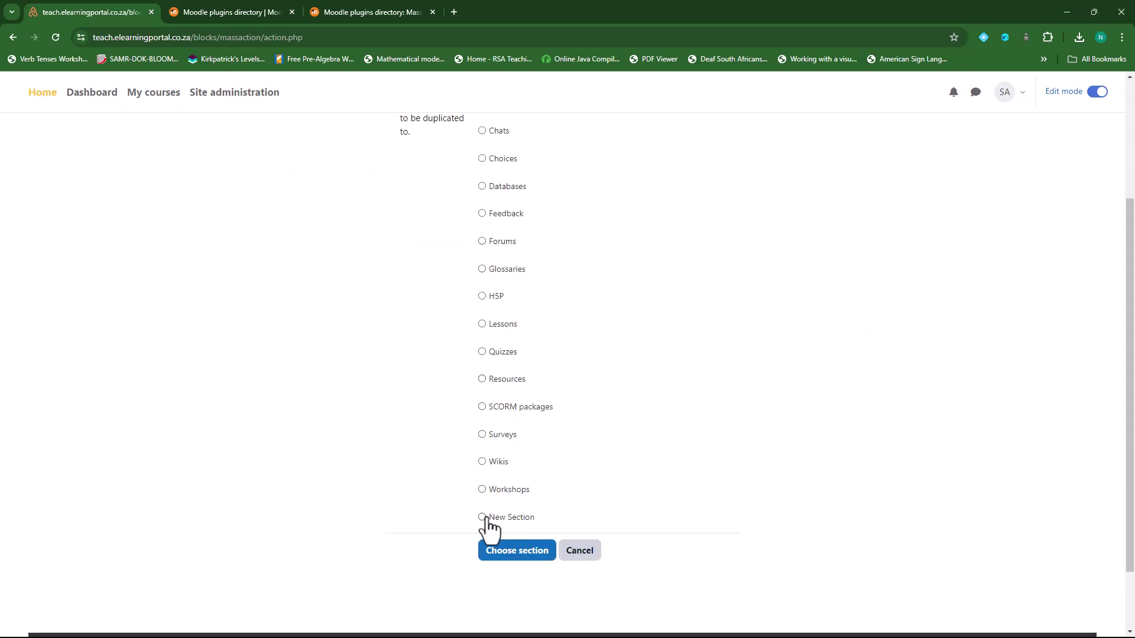
click(482, 517)
click(510, 553)
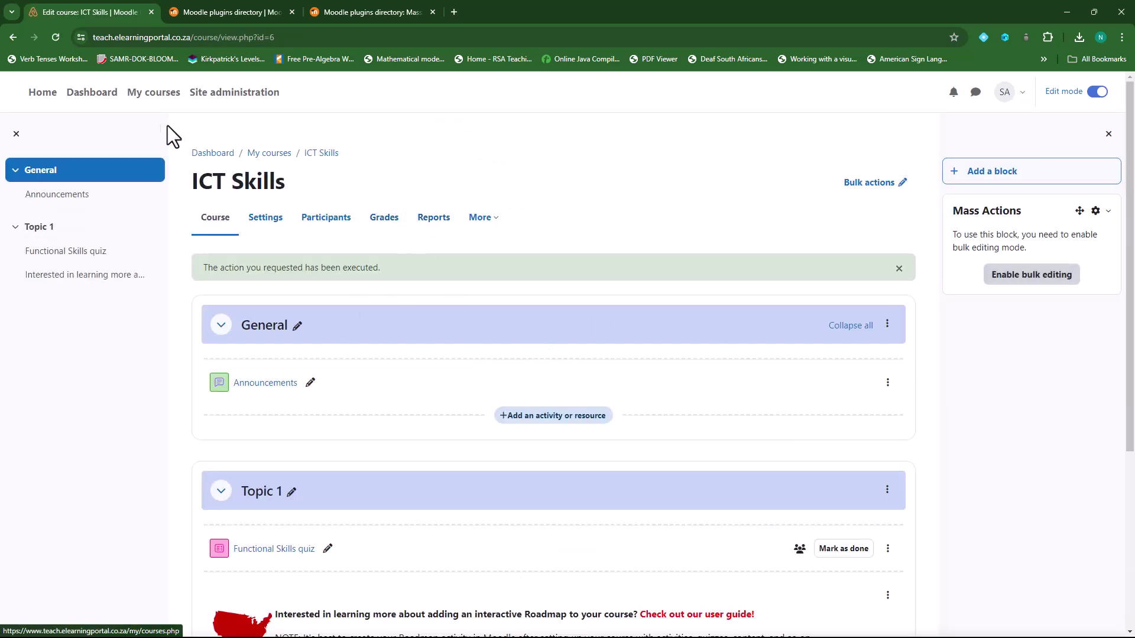
Step: Open the Moodle Activity Examples course from the site home page
click(43, 93)
scroll(672, 378, down, 10)
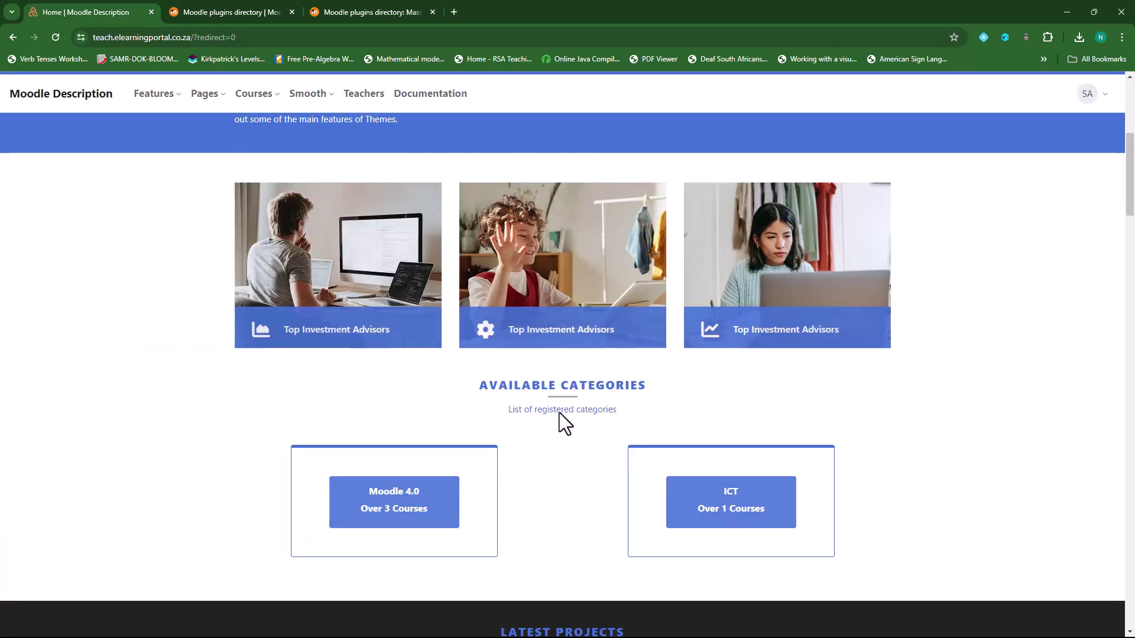
scroll(696, 468, down, 10)
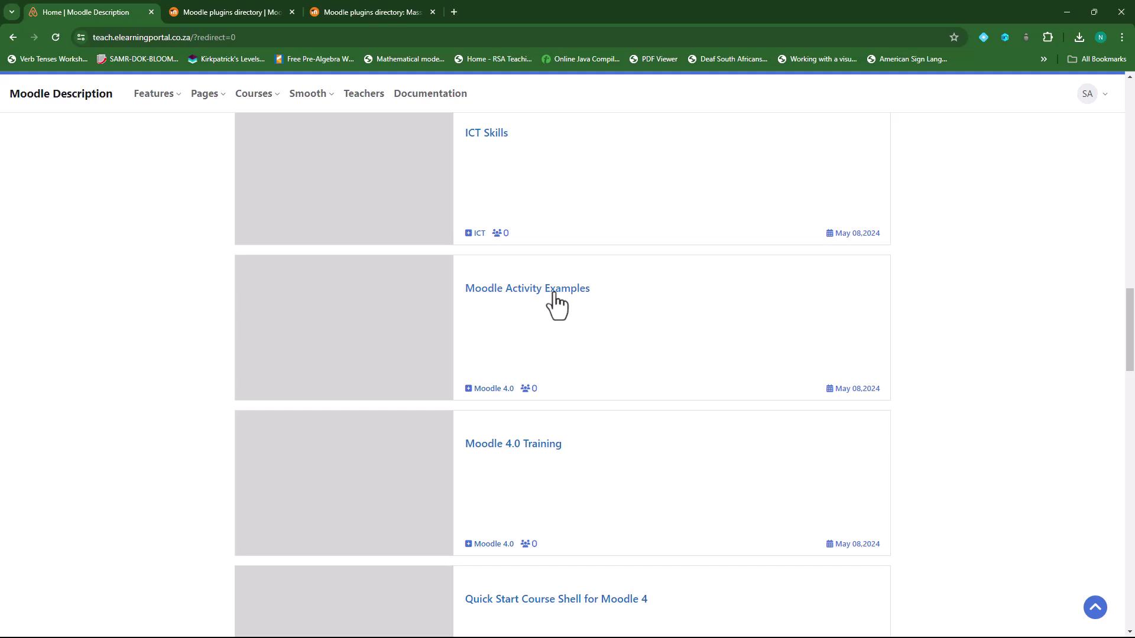
click(554, 295)
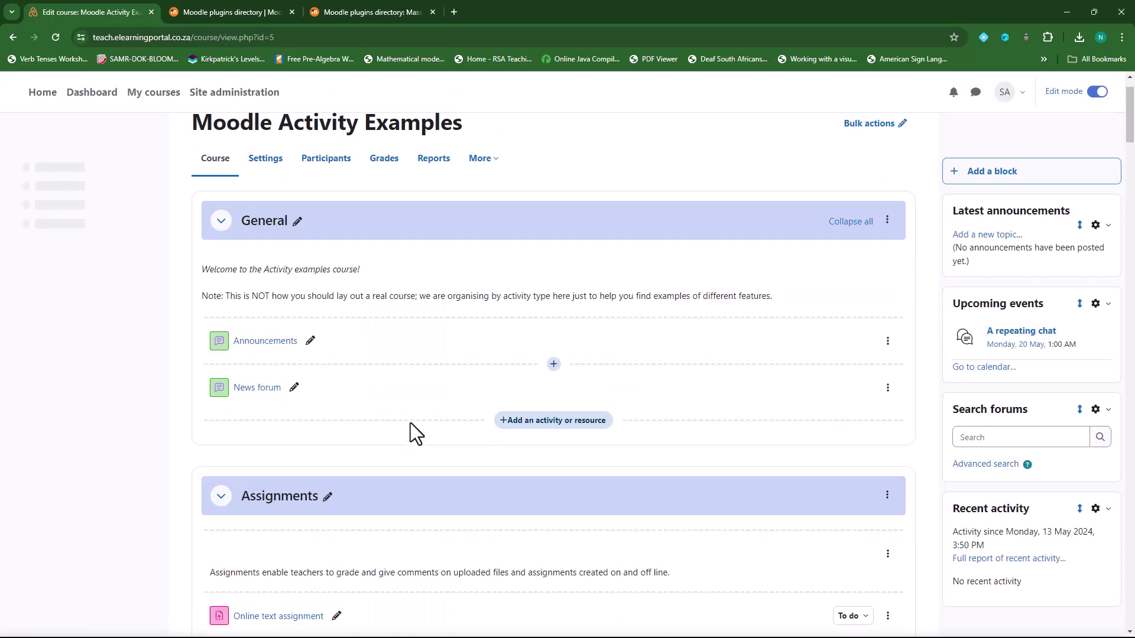
Step: Look through the Moodle Activity Examples course for the section holding the items duplicated from ICT Skills
scroll(308, 376, down, 7)
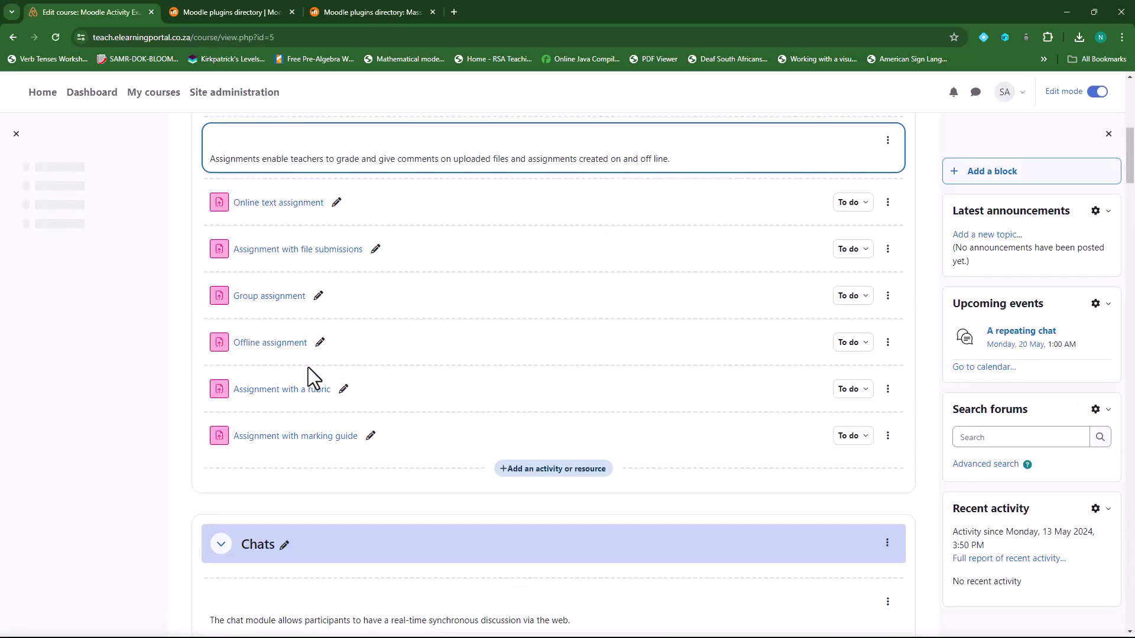
scroll(307, 367, down, 20)
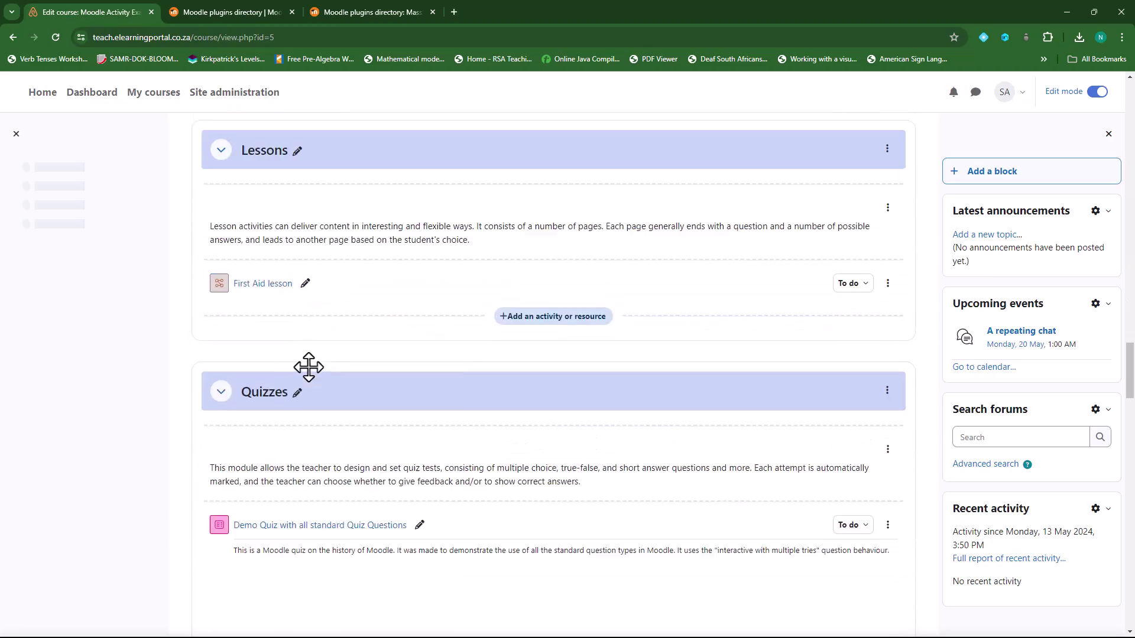
scroll(308, 367, down, 20)
scroll(308, 367, down, 9)
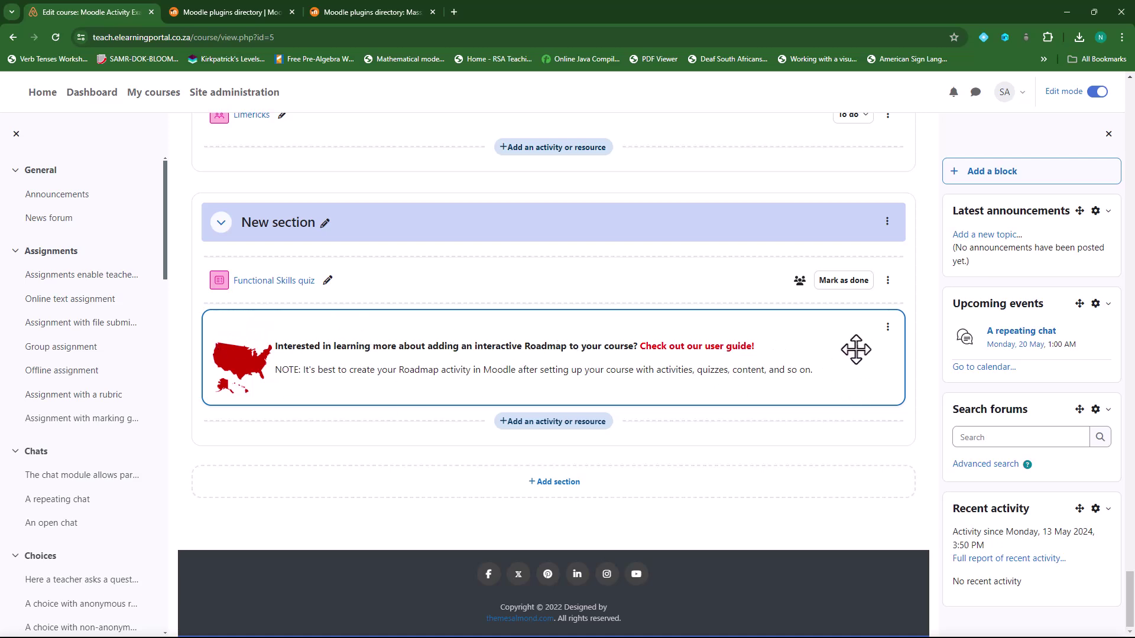
mouse_move(595, 301)
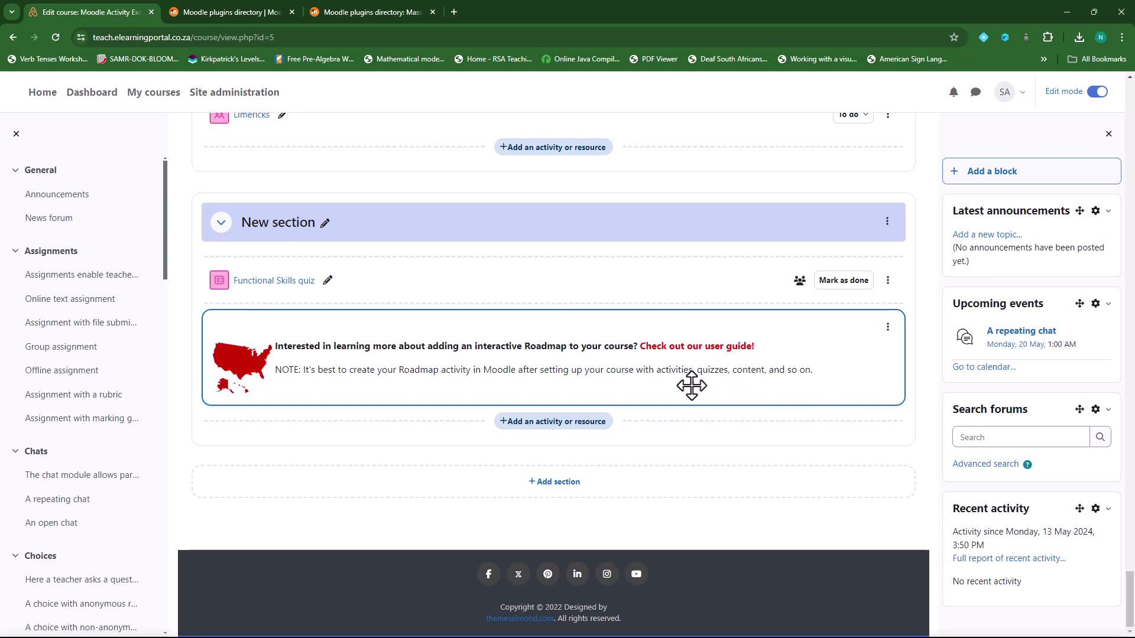
scroll(691, 386, up, 2)
scroll(692, 386, up, 20)
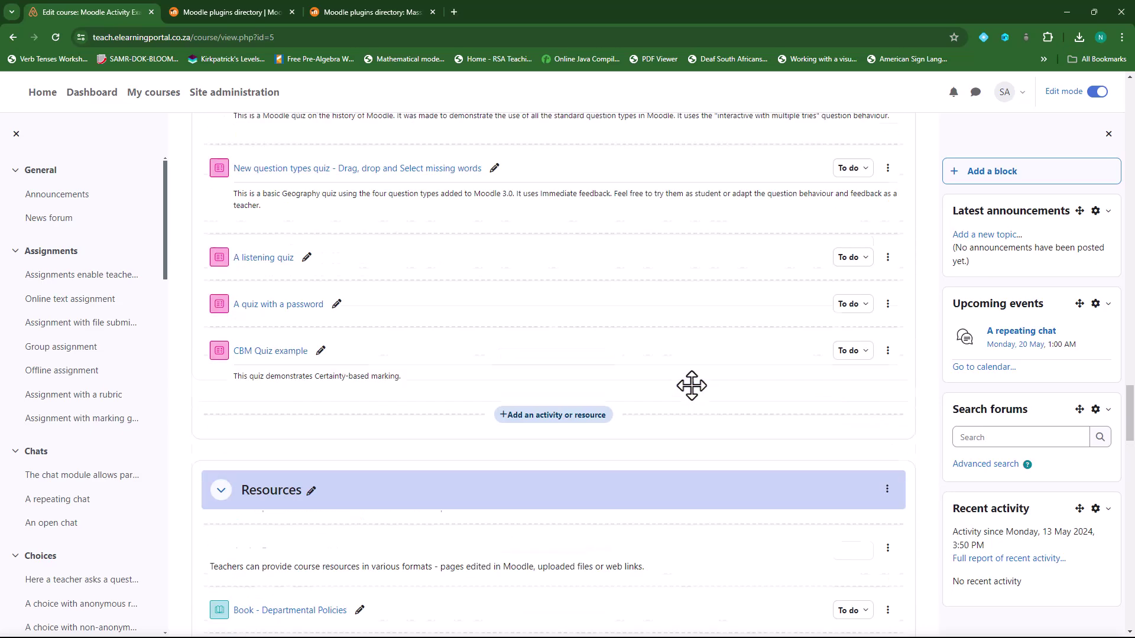
scroll(691, 386, up, 20)
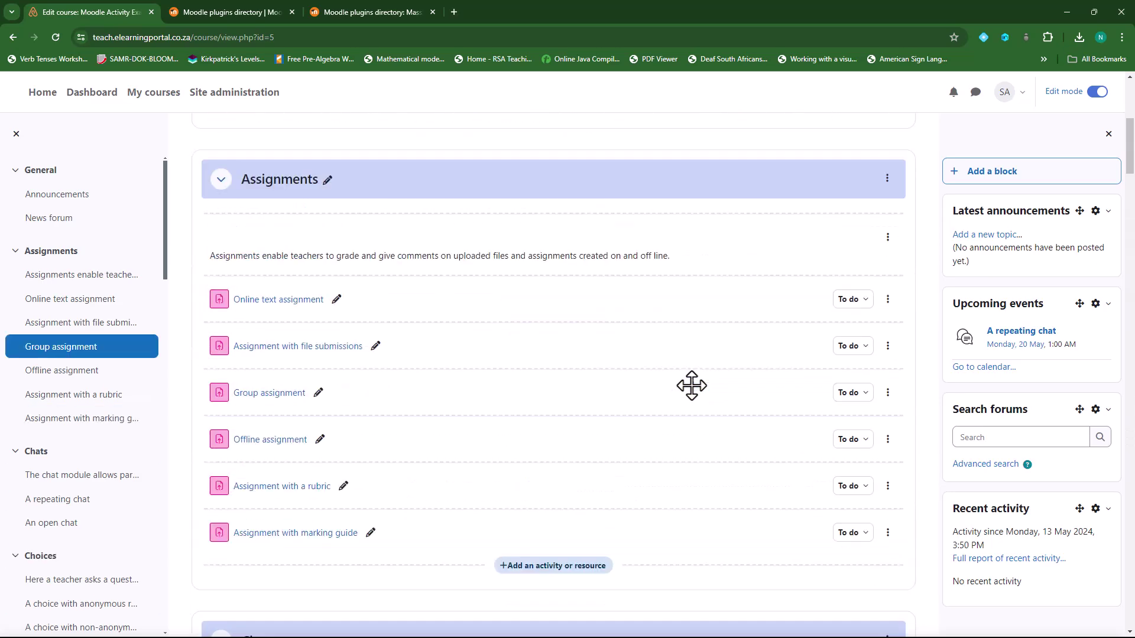